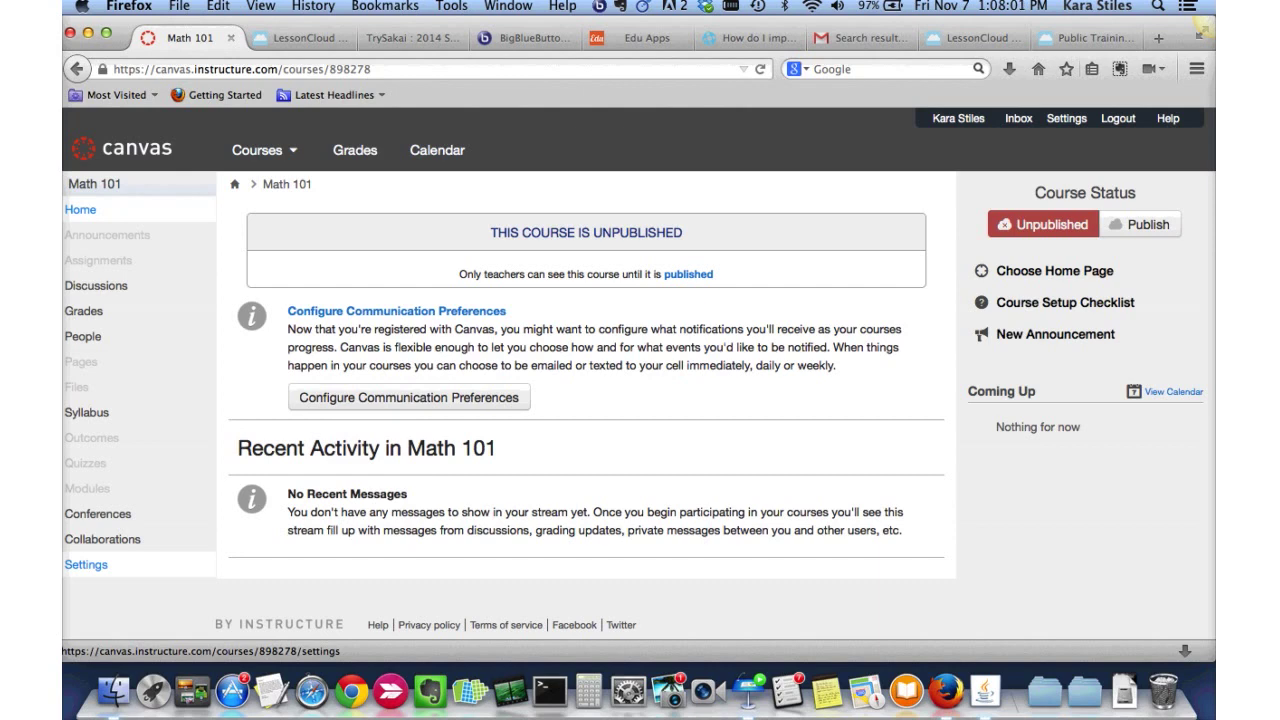
Open the Math 101 course Settings to view its Course Details
click(86, 564)
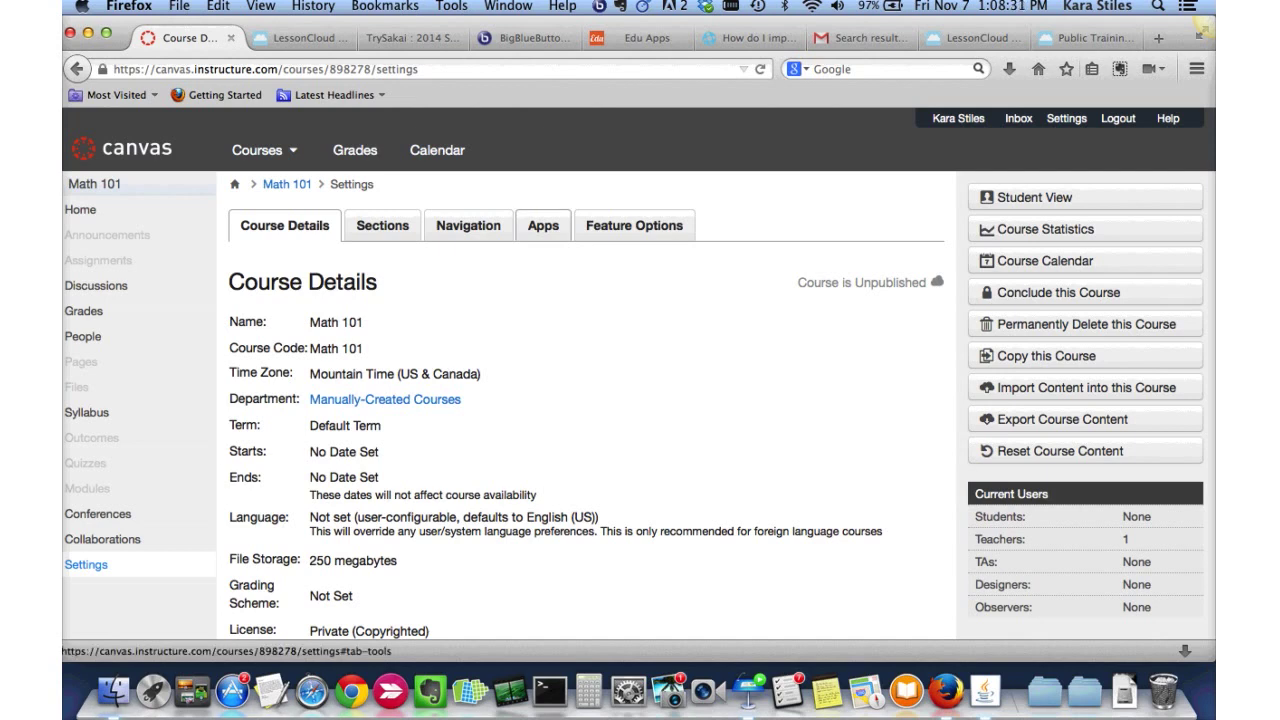
Browse the Math 101 external apps gallery until the TitanPad tile is visible
click(543, 225)
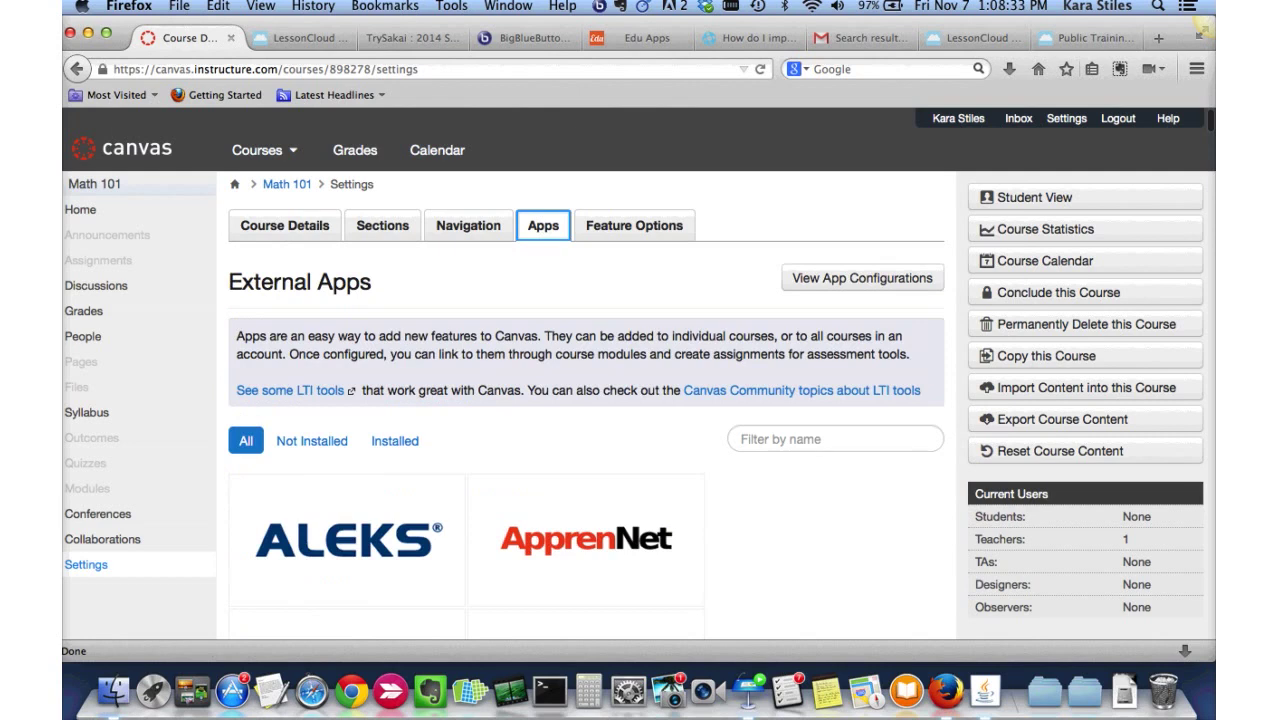
scroll(585, 400, down, 2)
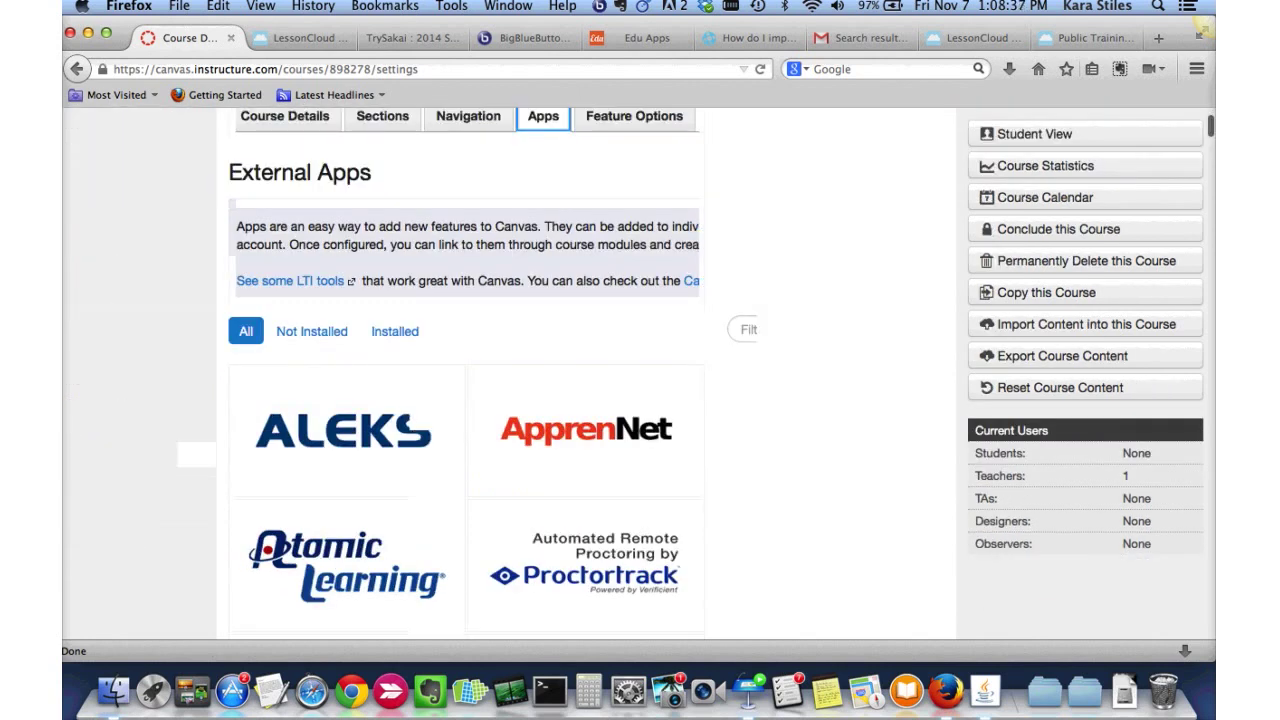
scroll(585, 400, down, 5)
scroll(585, 400, down, 3)
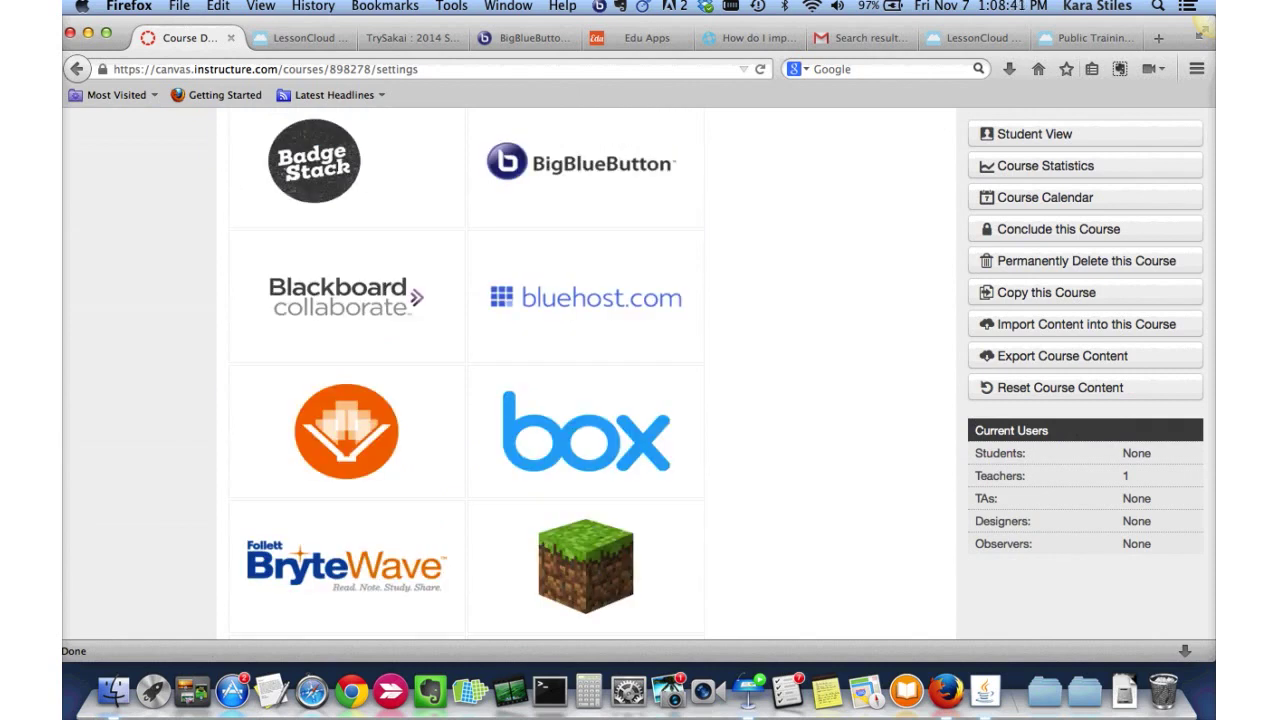
scroll(585, 400, down, 2)
scroll(585, 400, down, 2)
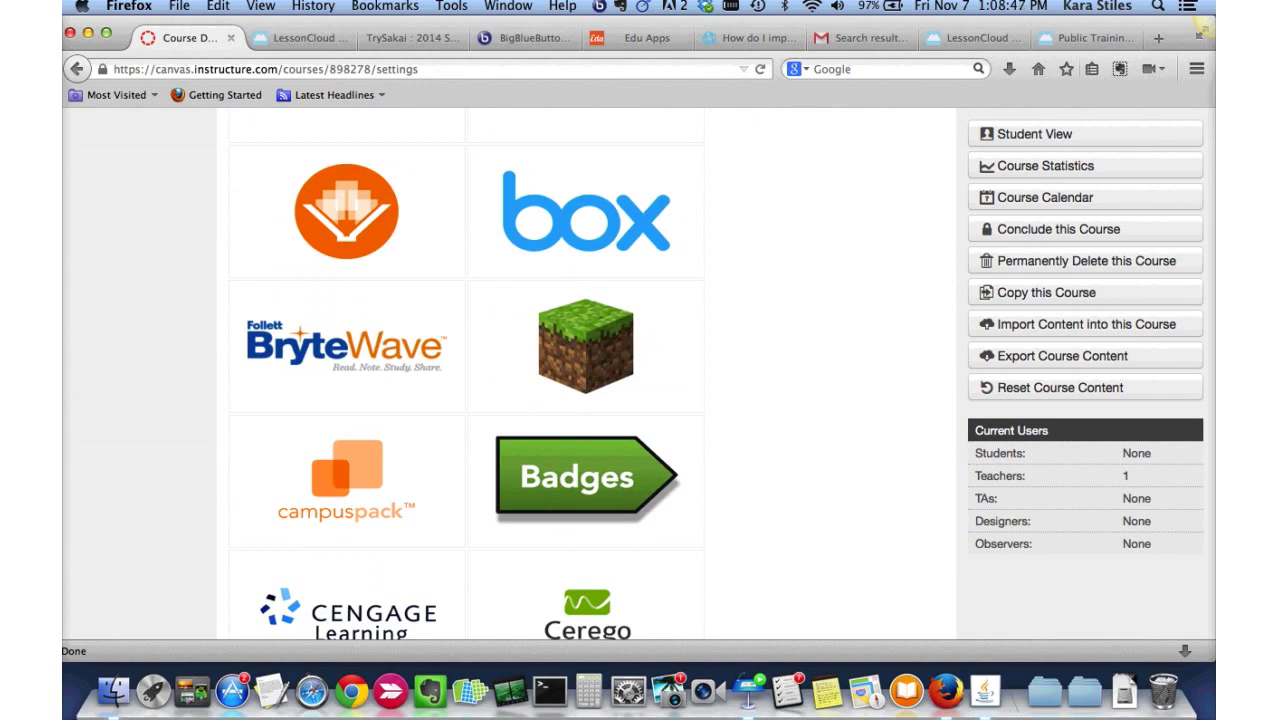
scroll(466, 375, down, 5)
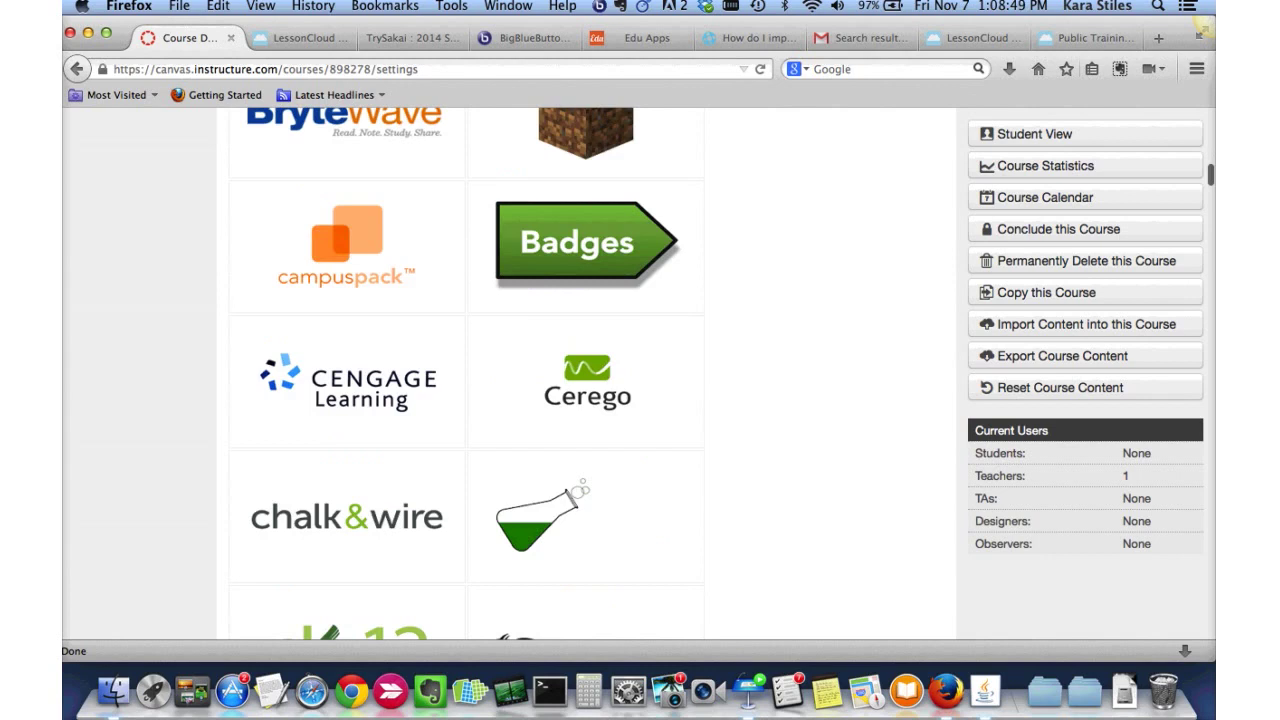
scroll(466, 375, down, 3)
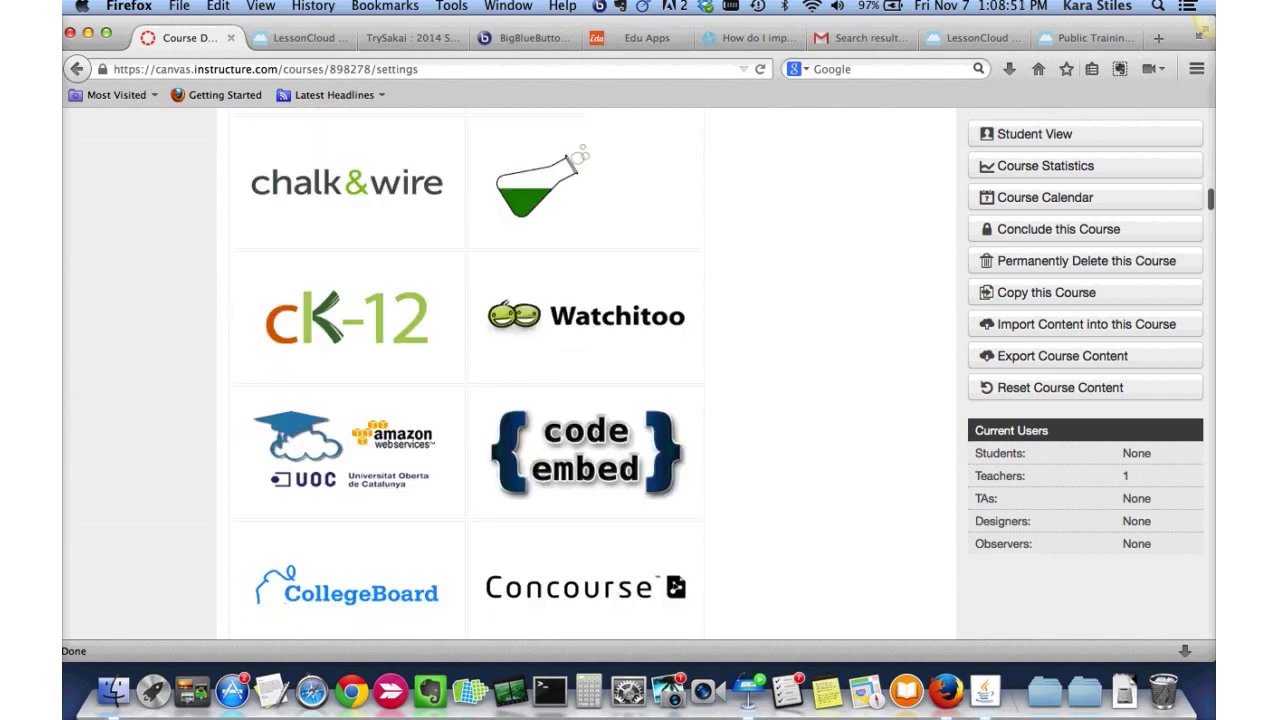
scroll(466, 375, down, 5)
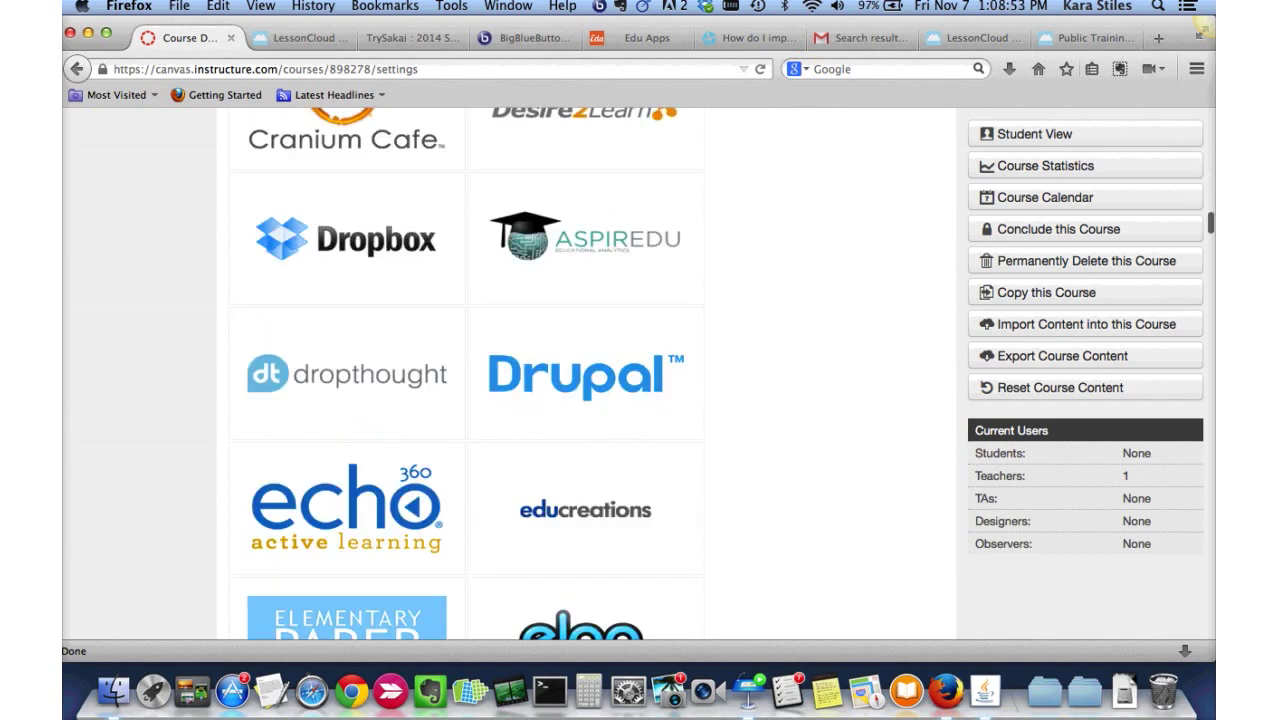
scroll(466, 375, up, 3)
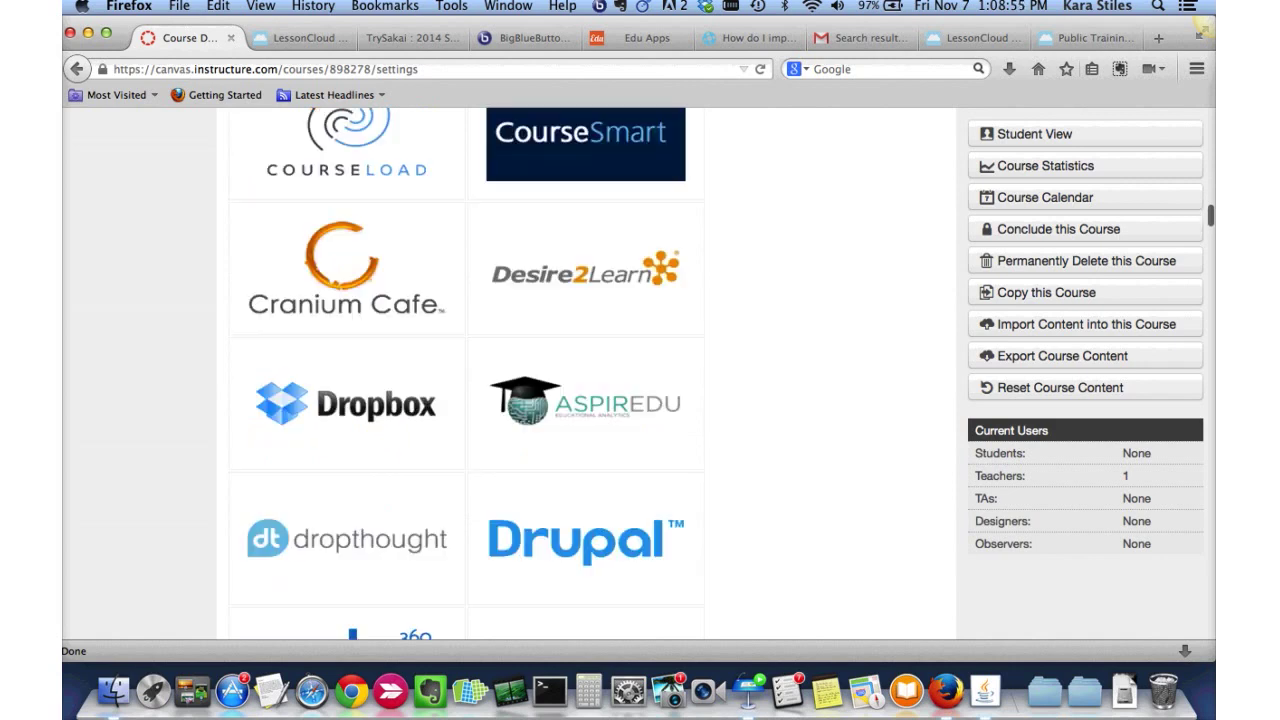
scroll(466, 375, down, 7)
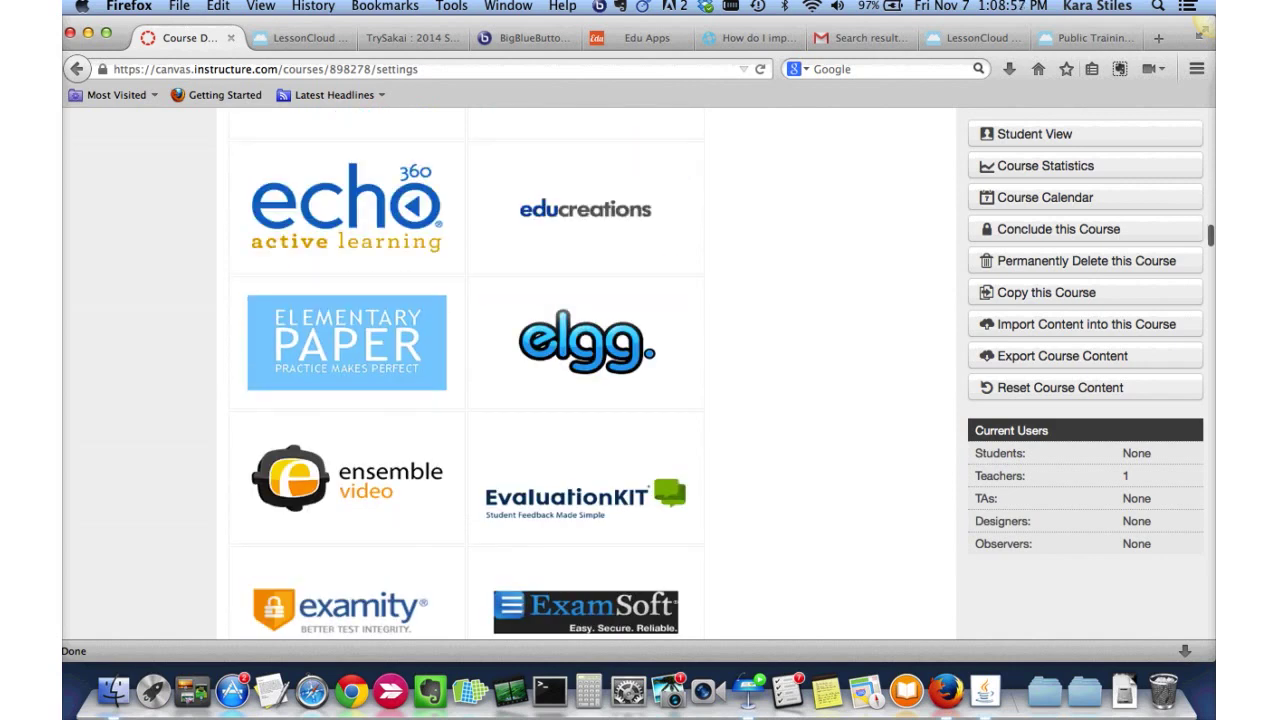
scroll(466, 375, down, 3)
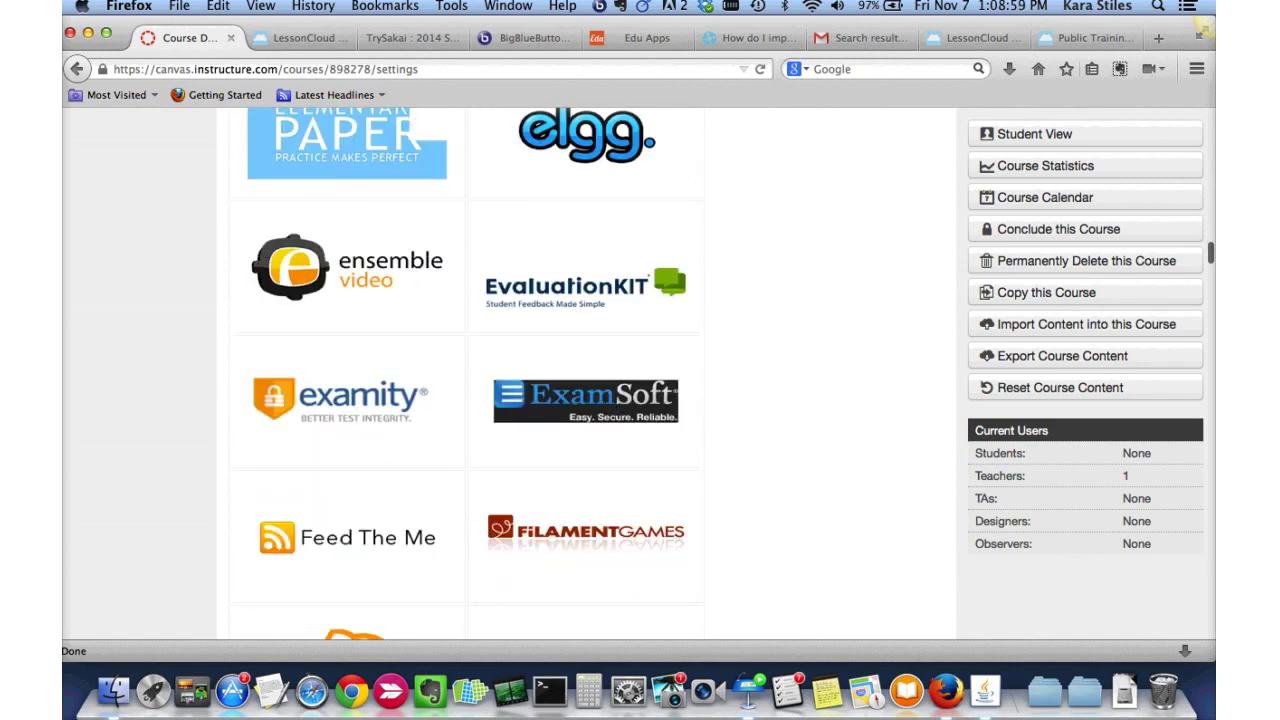
scroll(466, 375, down, 10)
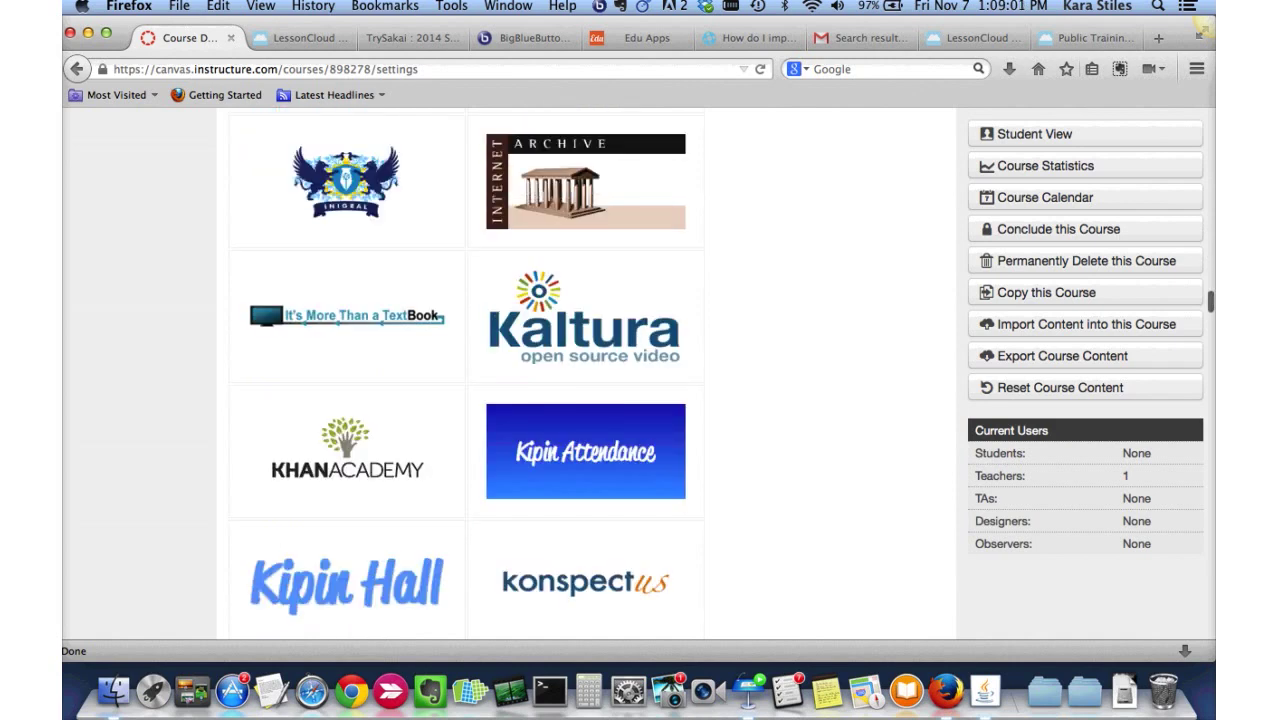
scroll(466, 375, down, 12)
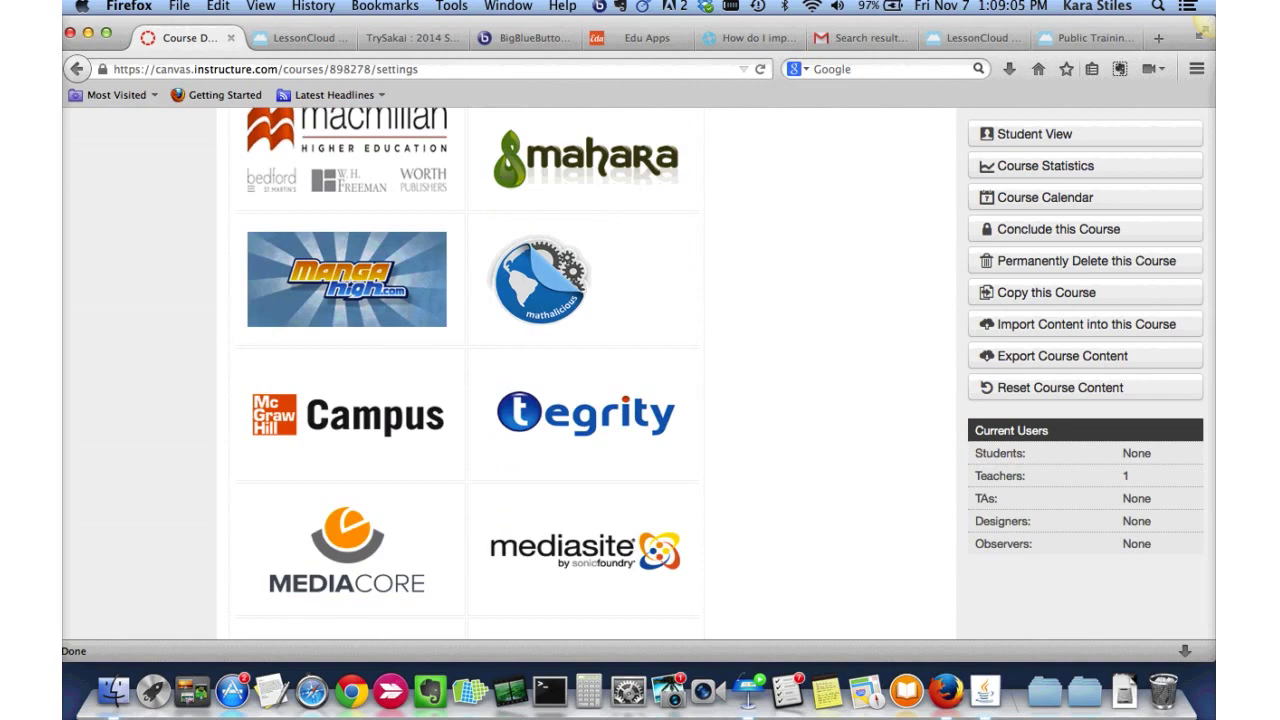
scroll(466, 375, down, 10)
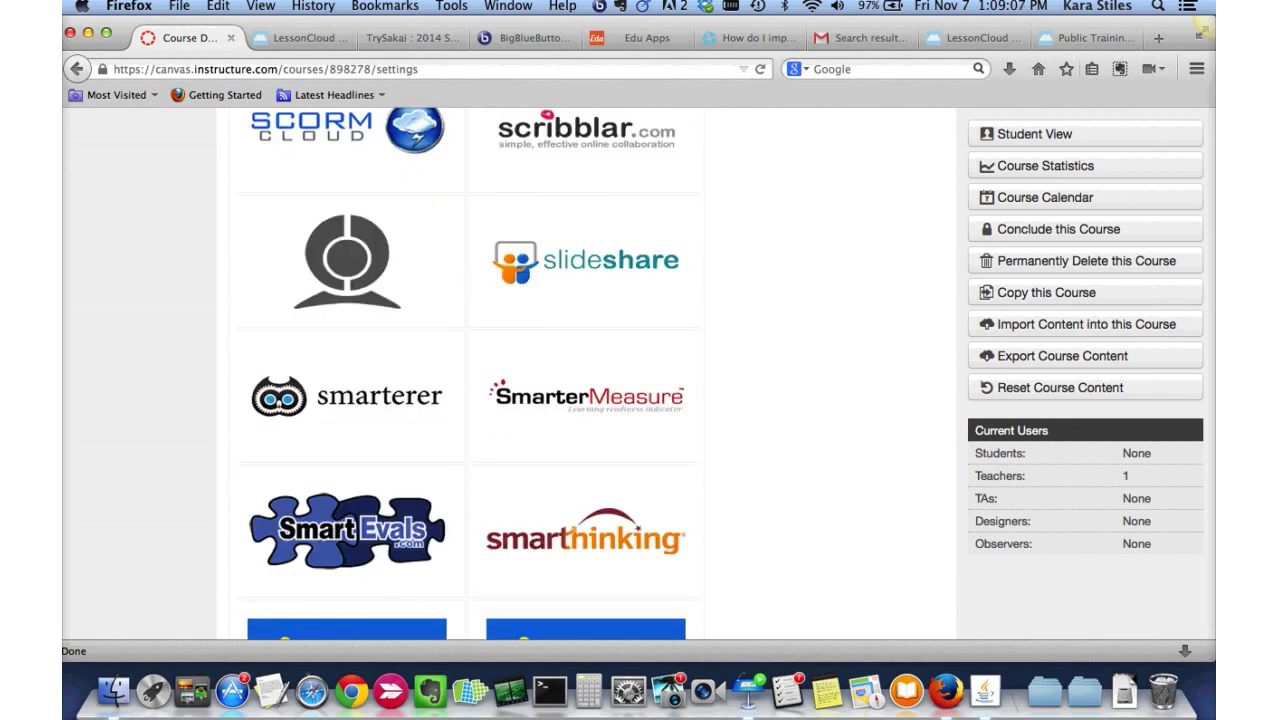
scroll(466, 375, down, 10)
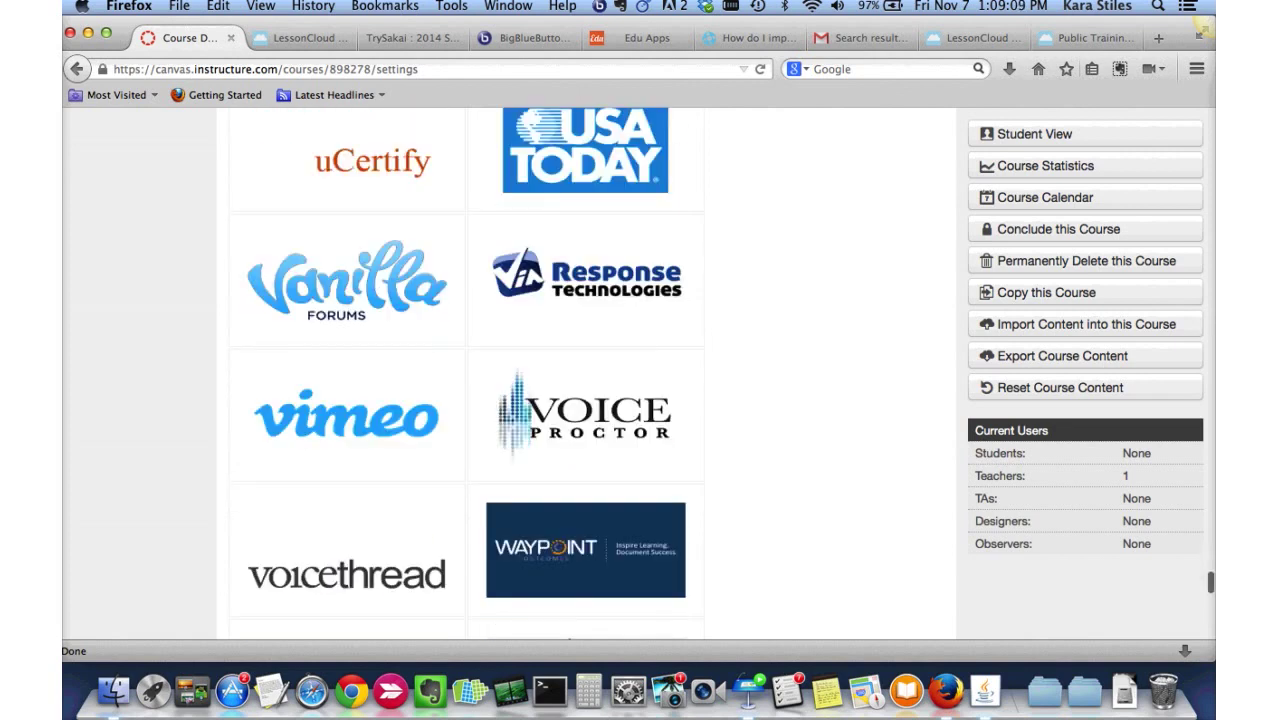
scroll(466, 375, down, 3)
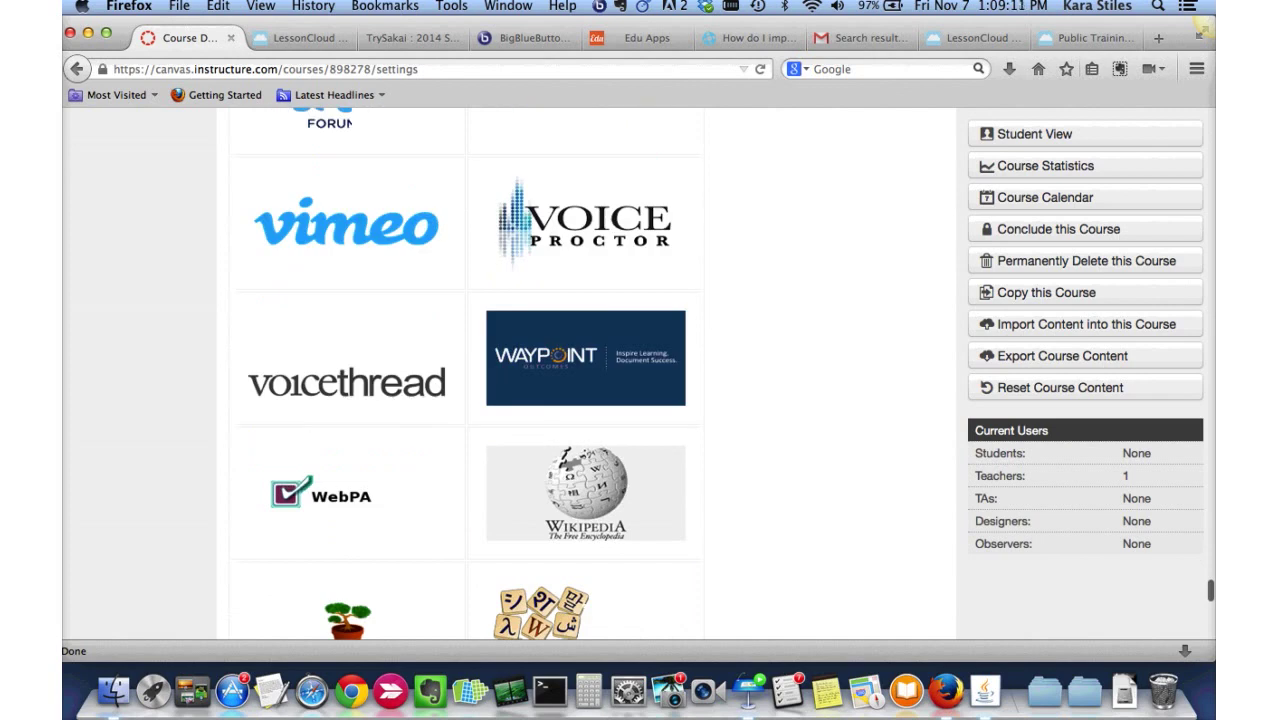
scroll(466, 375, up, 8)
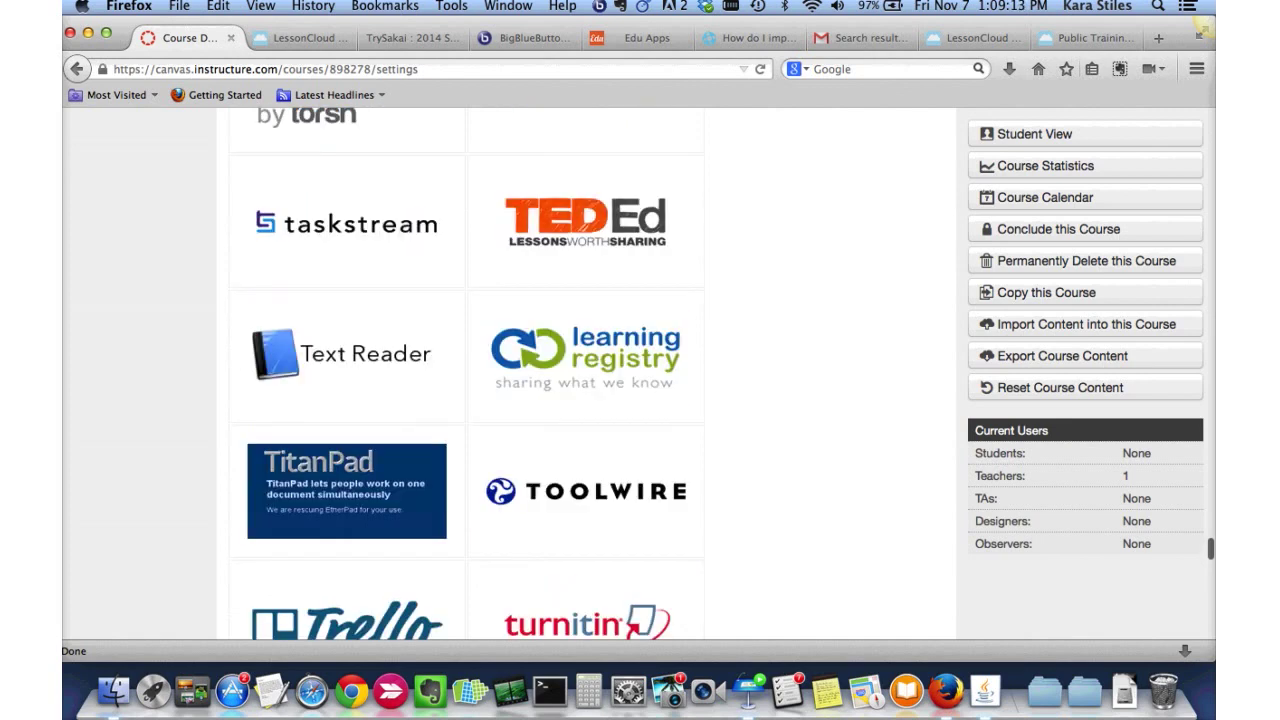
scroll(466, 375, down, 2)
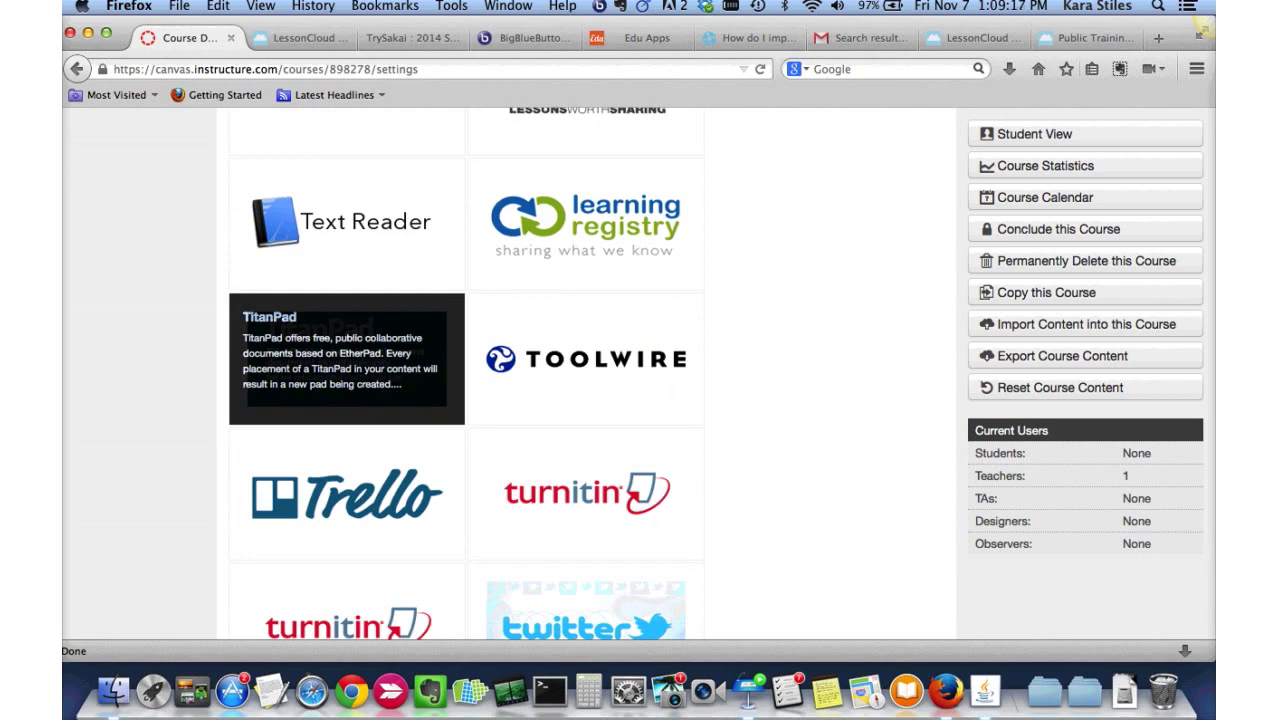
Add the TitanPad app to Math 101 and save its configuration
click(347, 358)
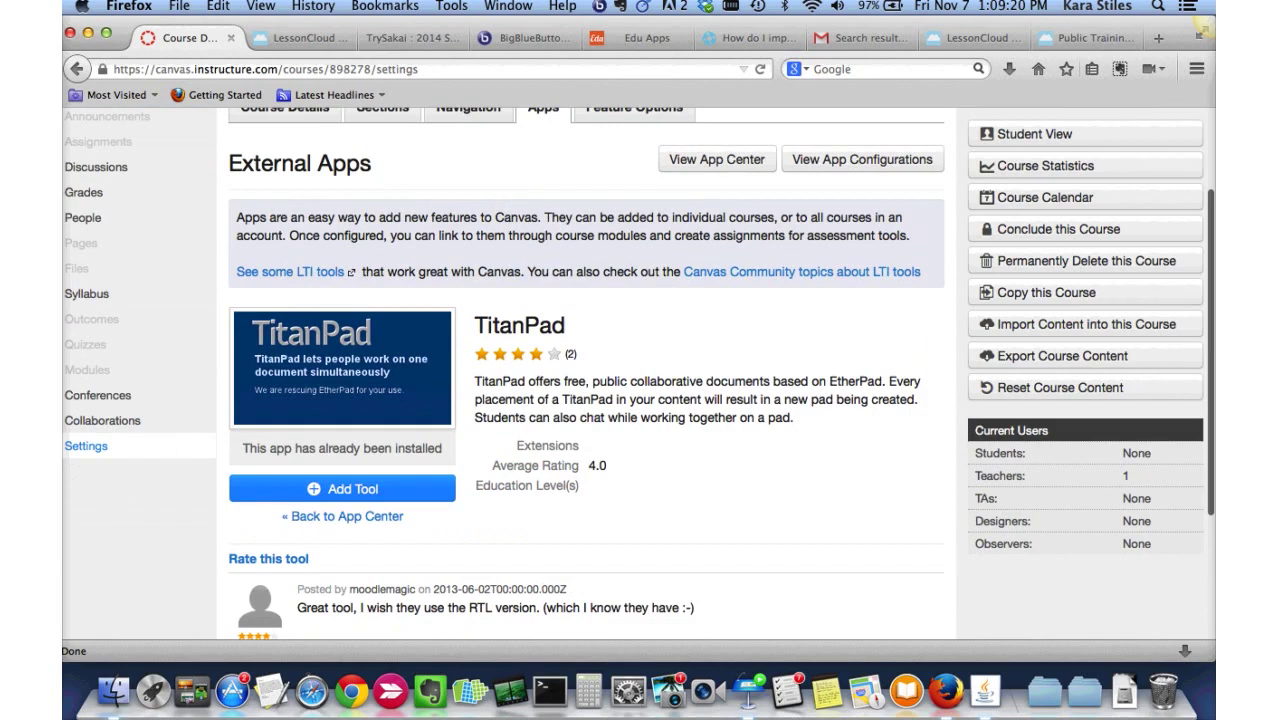
click(342, 488)
key(Return)
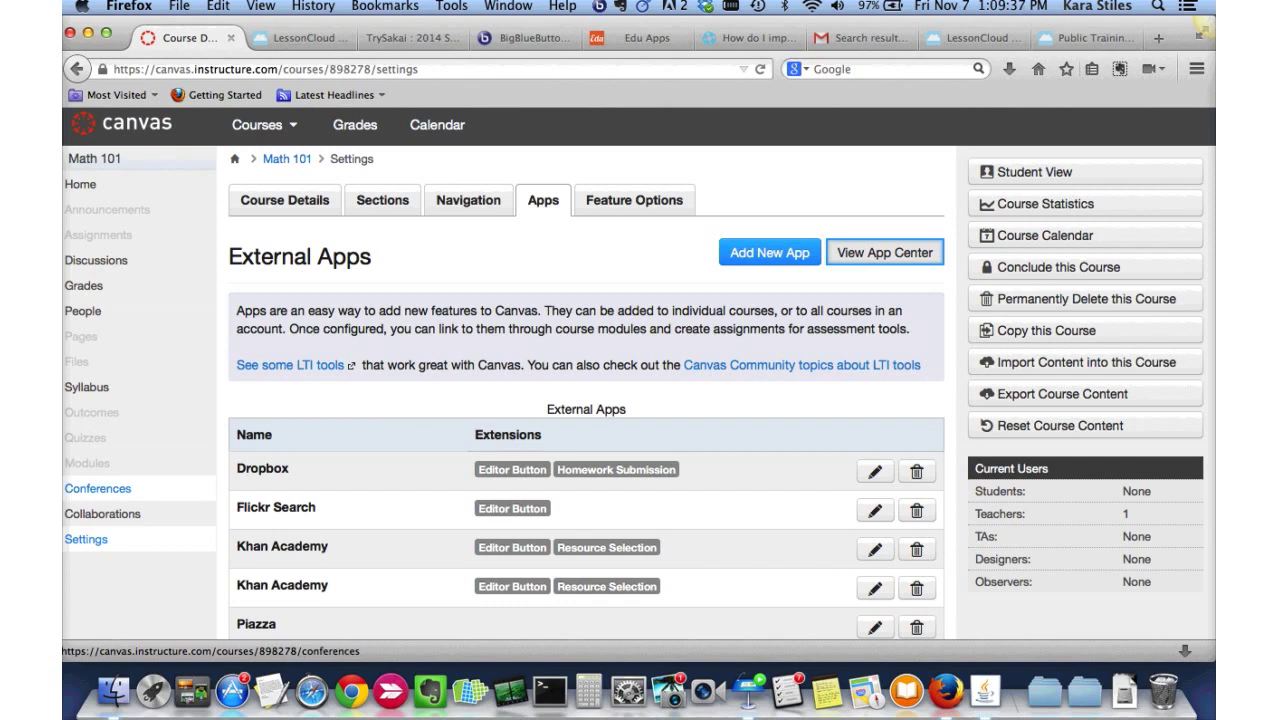
Go to the Math 101 Modules page with the Super Cool LTI Tools Demo module
click(87, 463)
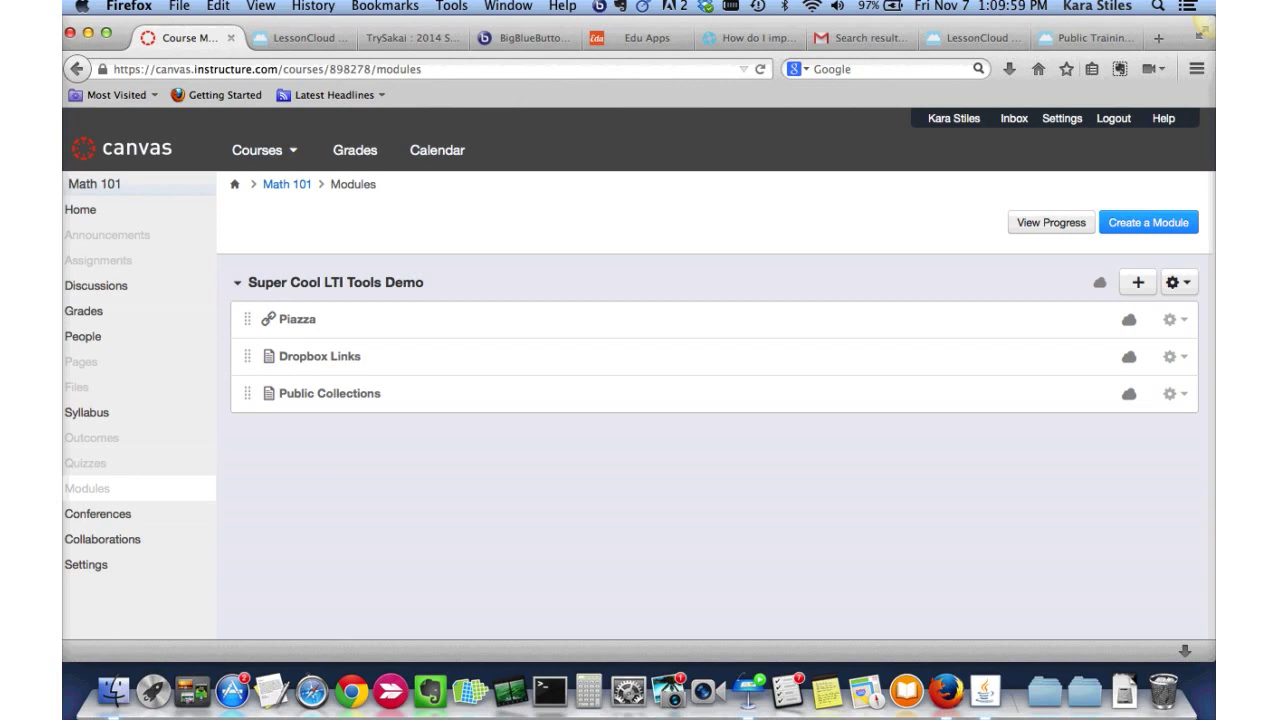
Start adding an item to the Super Cool LTI Tools Demo module and show the item types
scroll(714, 400, up, 2)
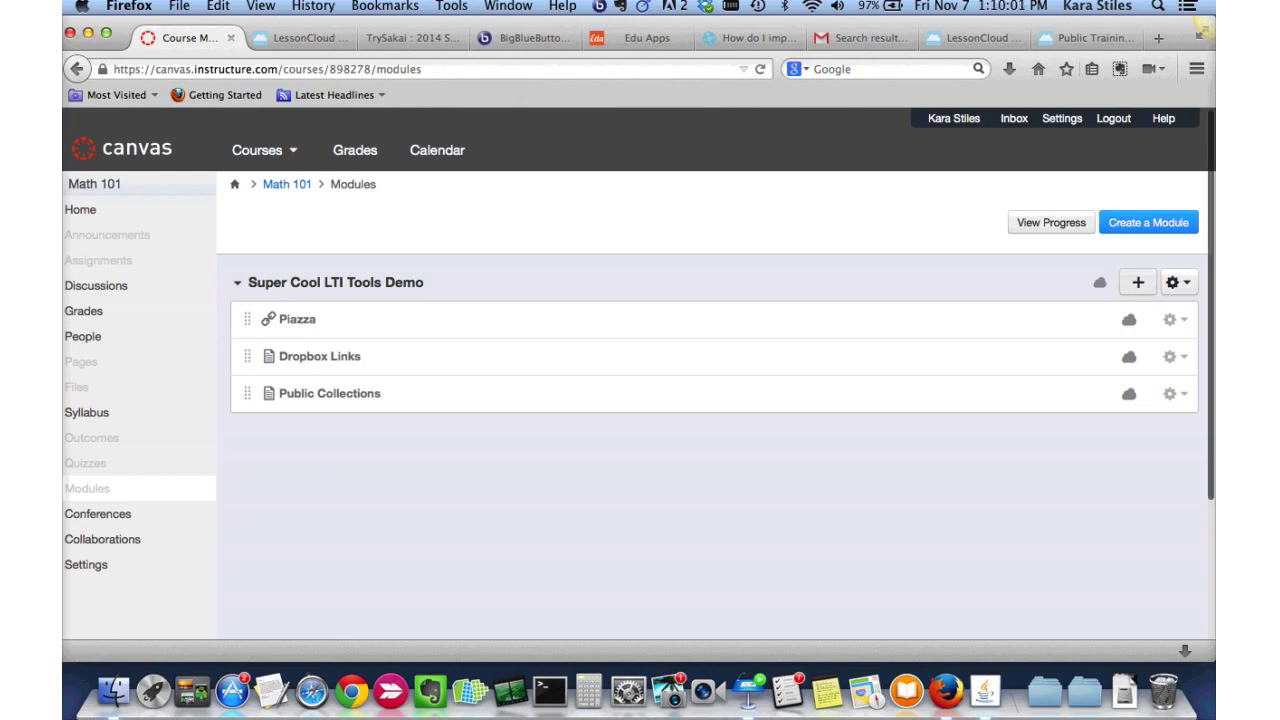
click(1137, 282)
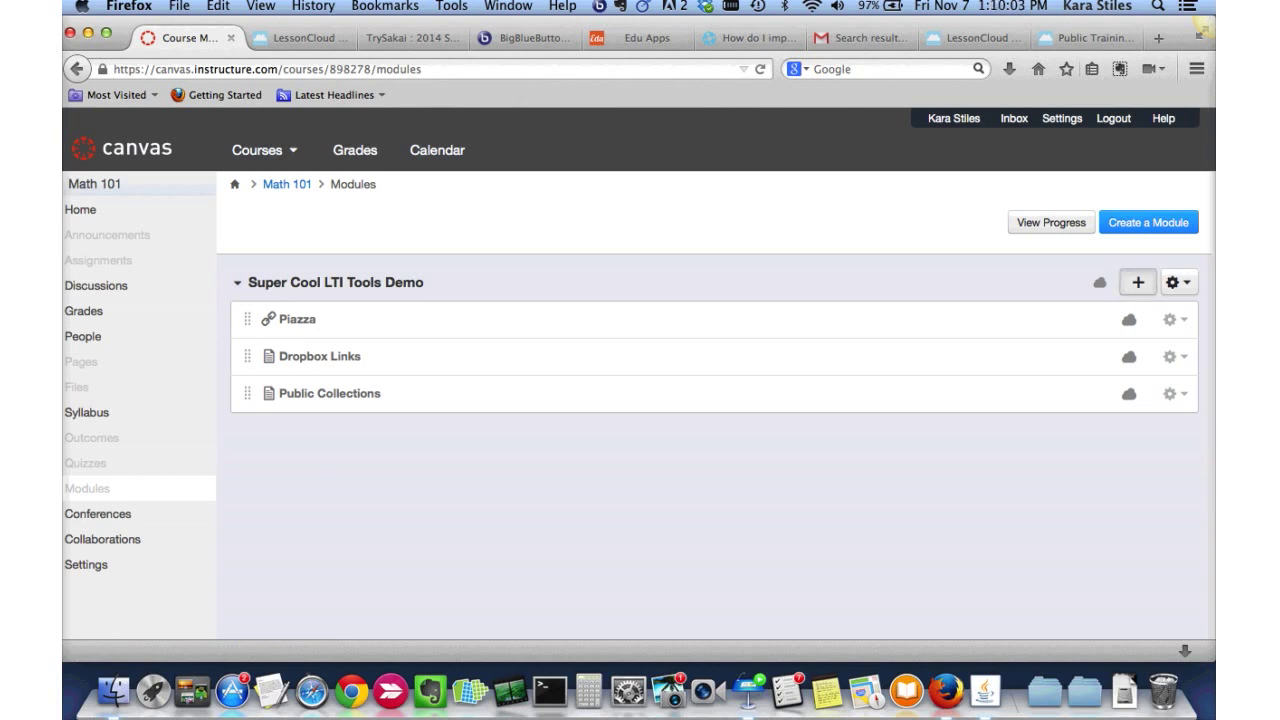
click(445, 203)
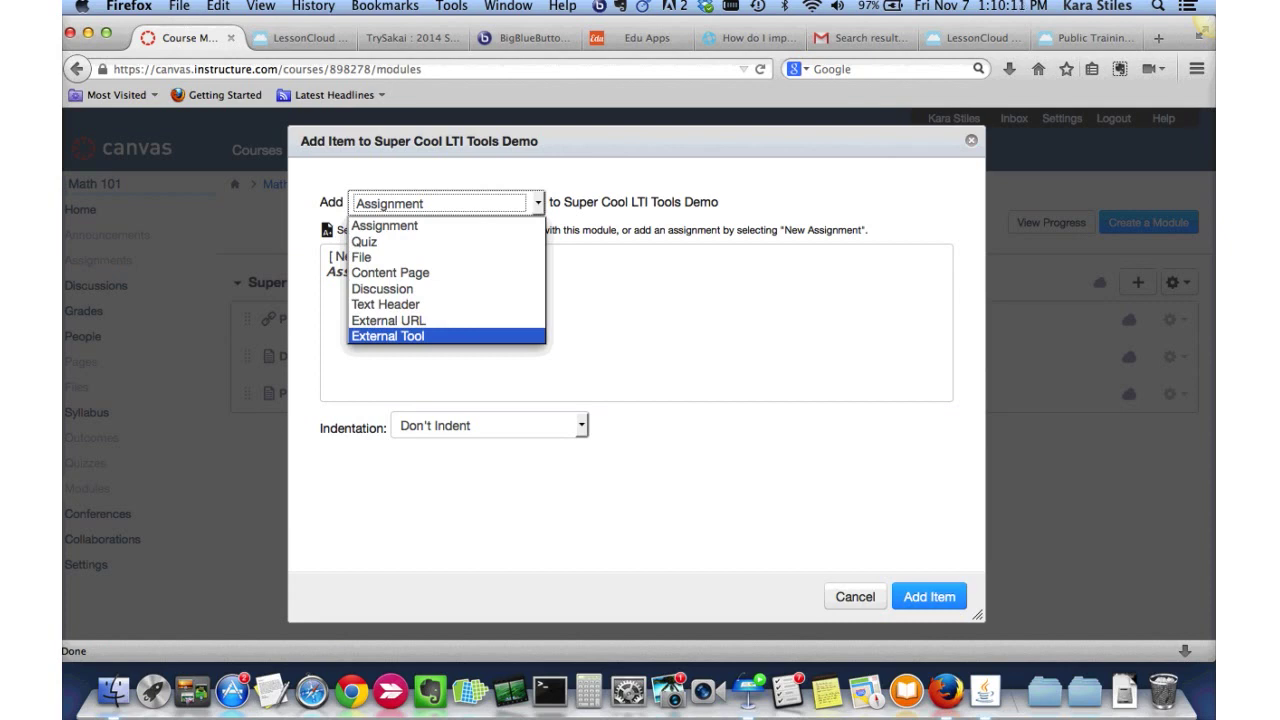
Set the new module item's type to External Tool
key(Return)
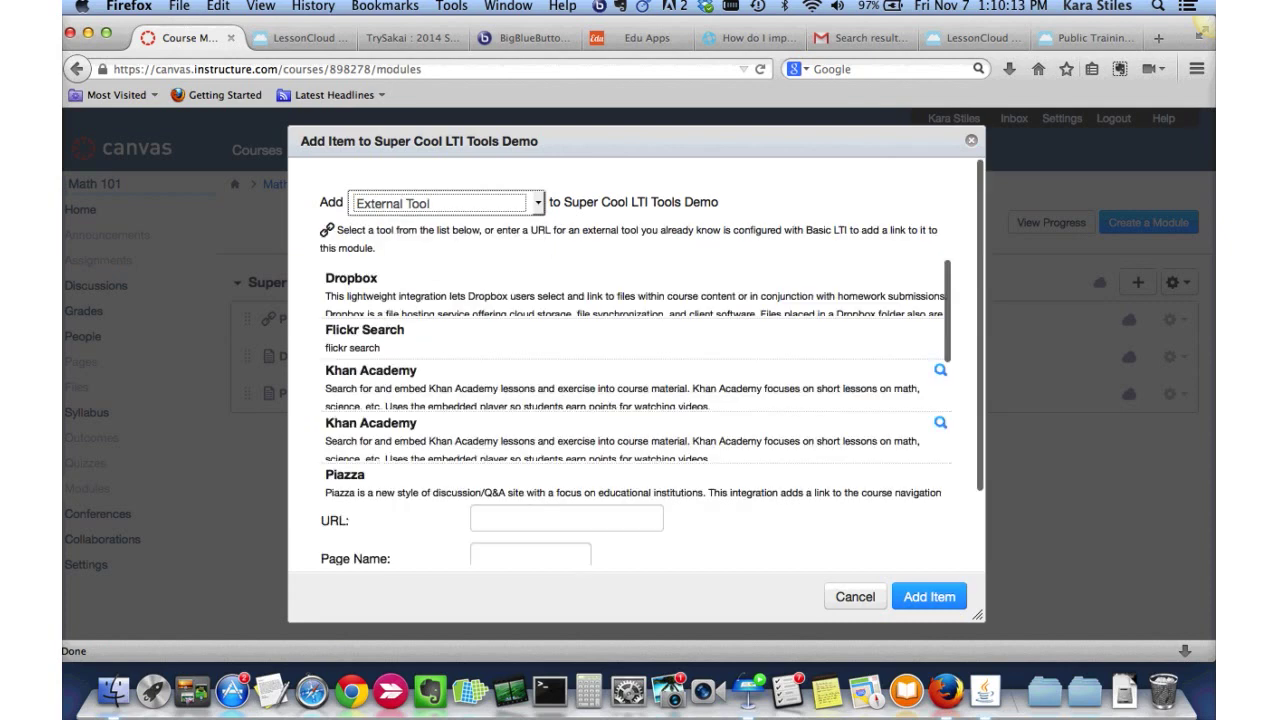
key(space)
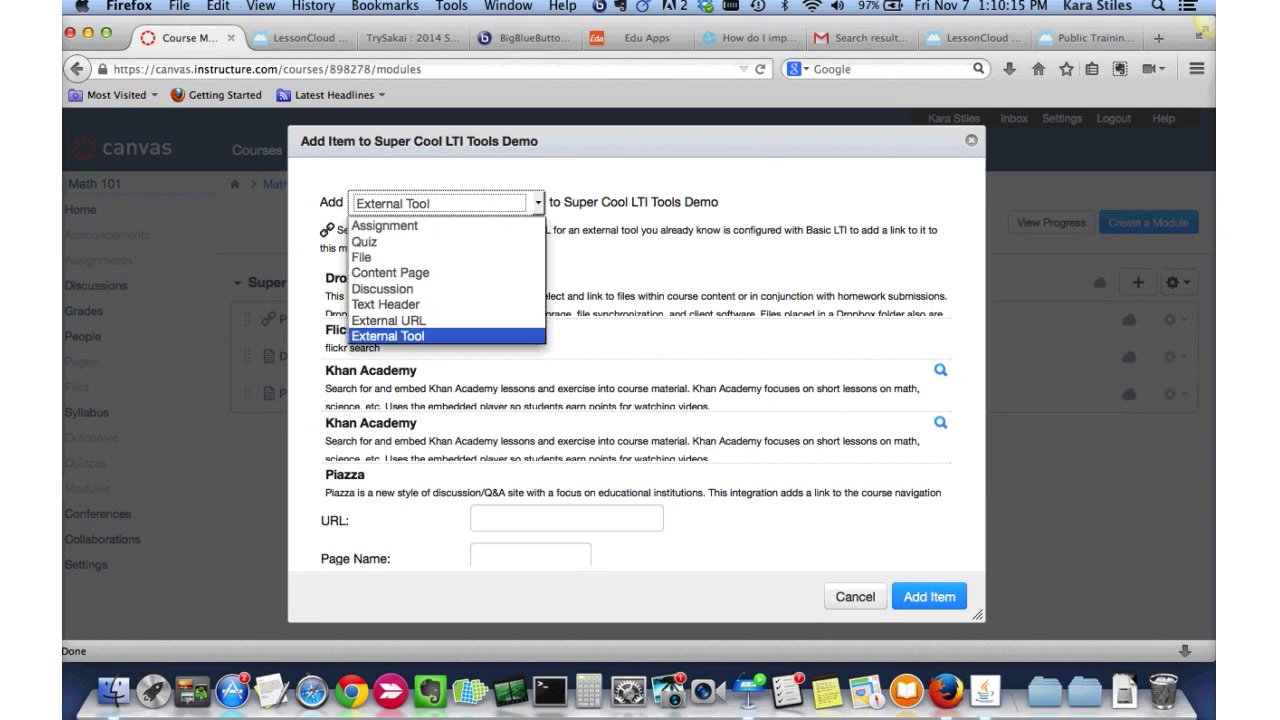
key(Down)
click(388, 336)
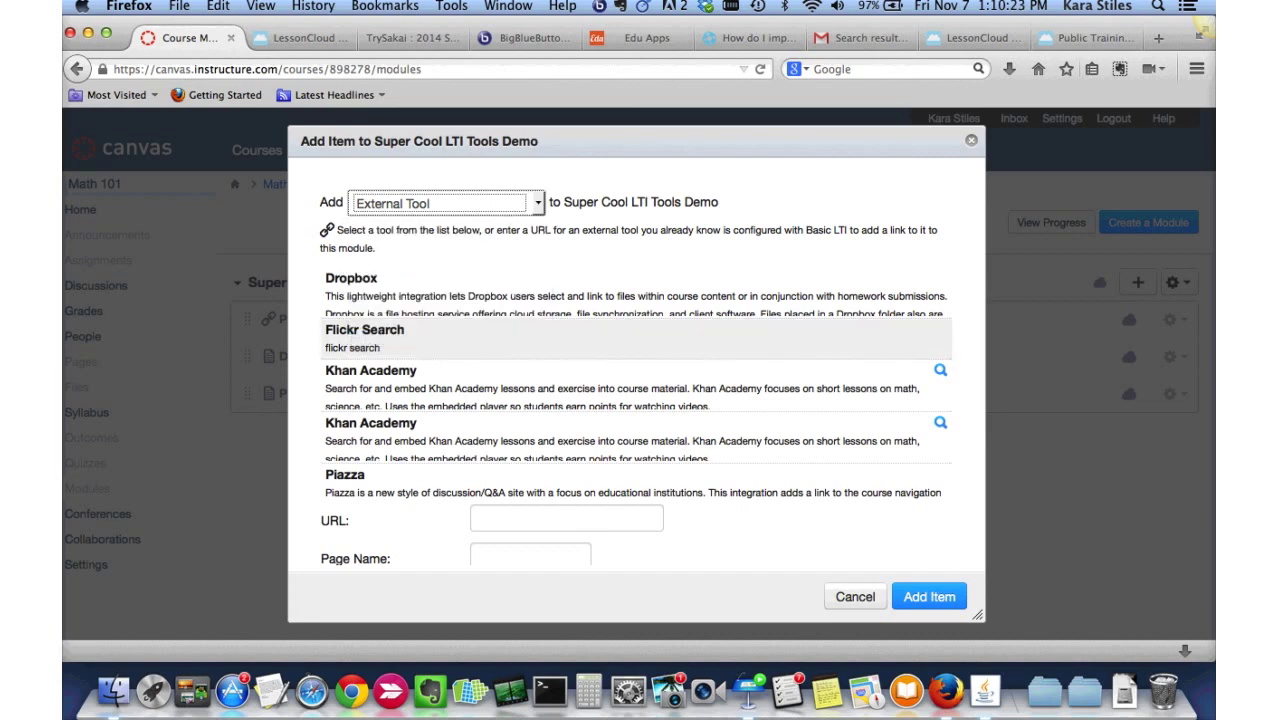
Add TitanPad as the module's external tool item, then move to the LessonCloud tab
scroll(630, 400, down, 3)
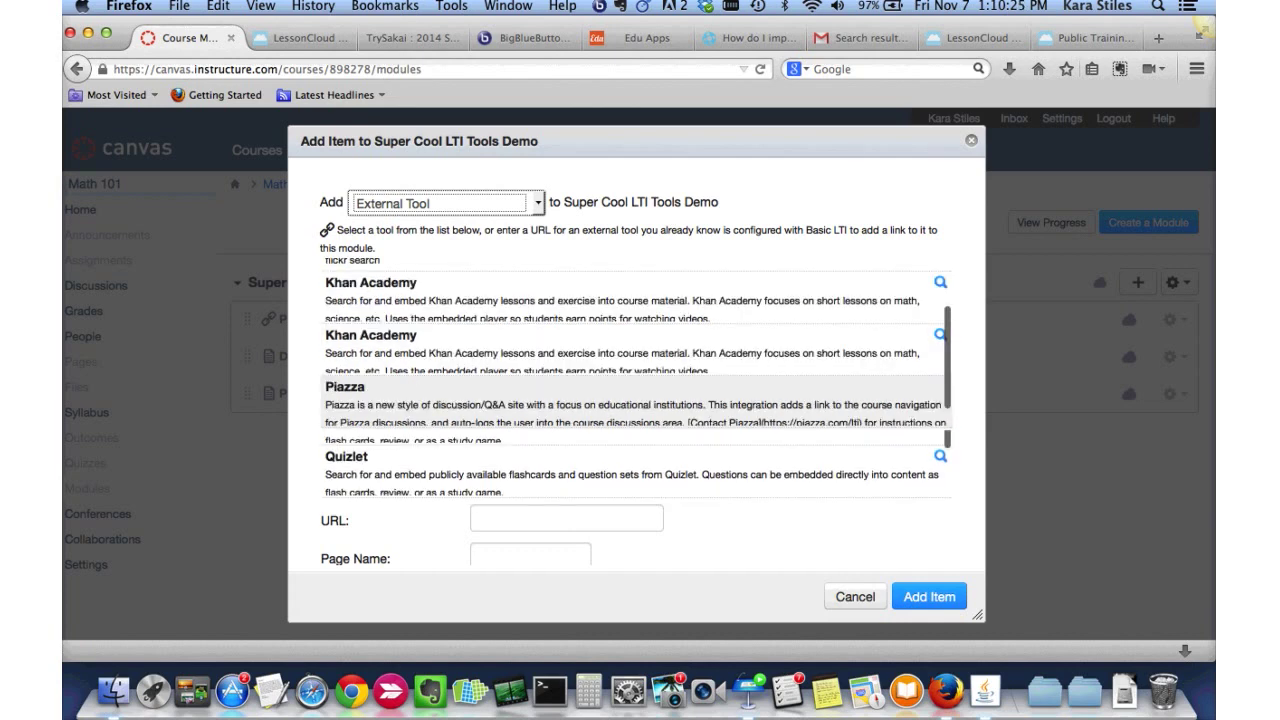
scroll(630, 400, down, 3)
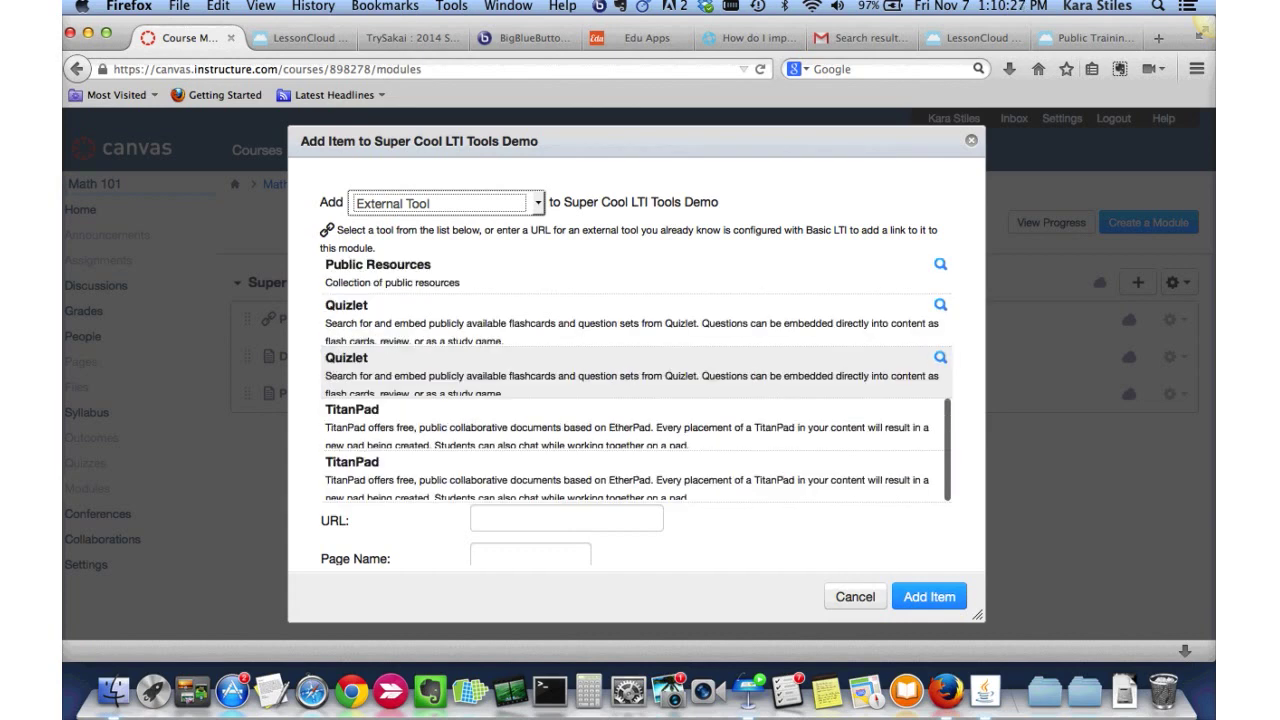
scroll(630, 365, down, 3)
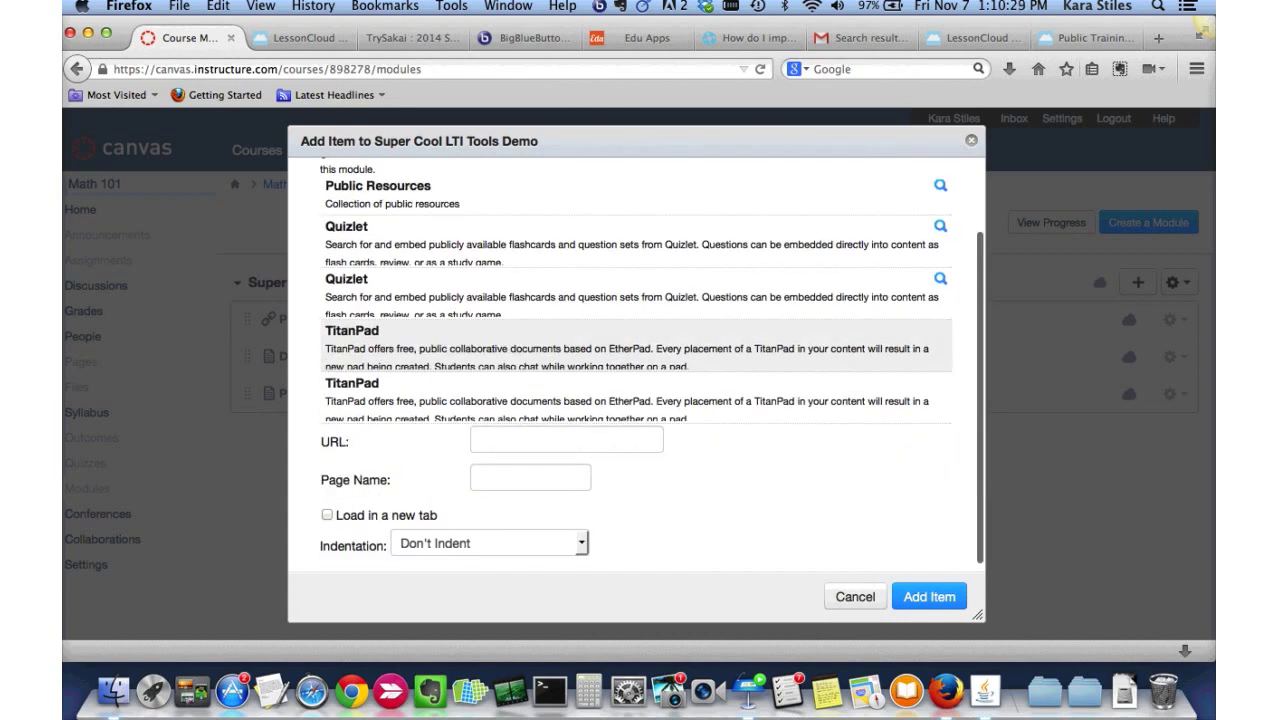
click(636, 345)
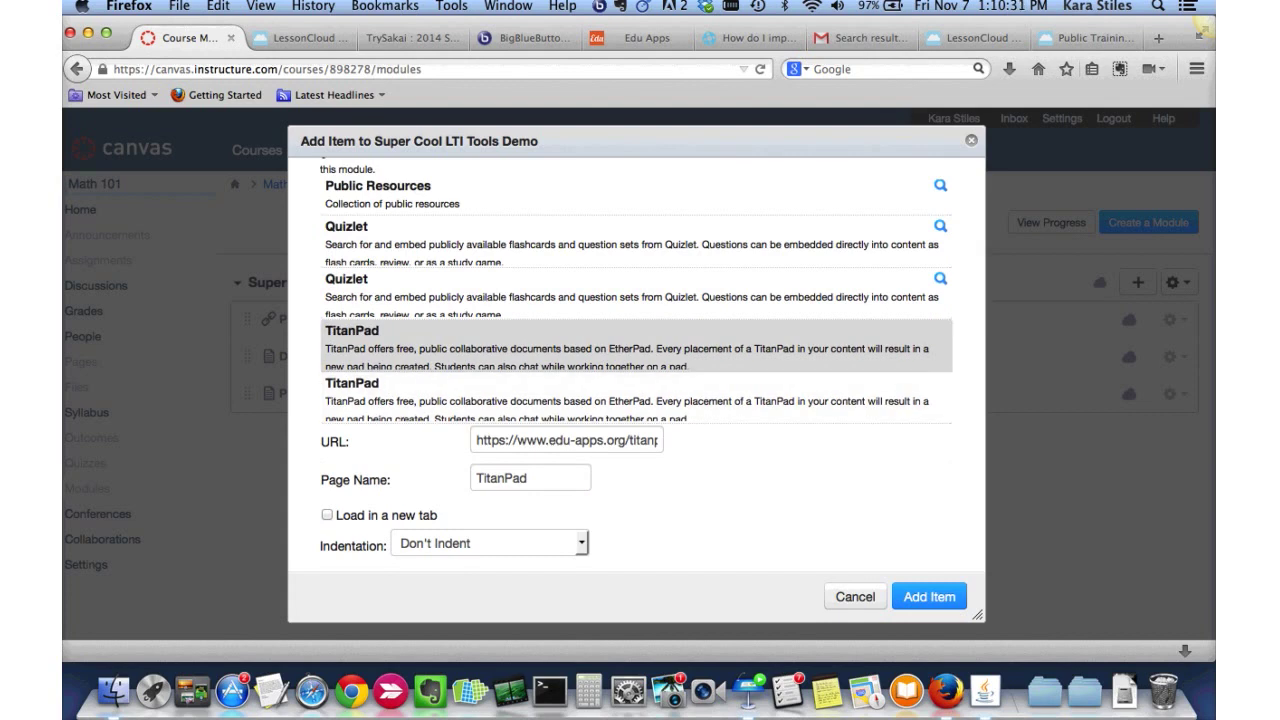
click(929, 596)
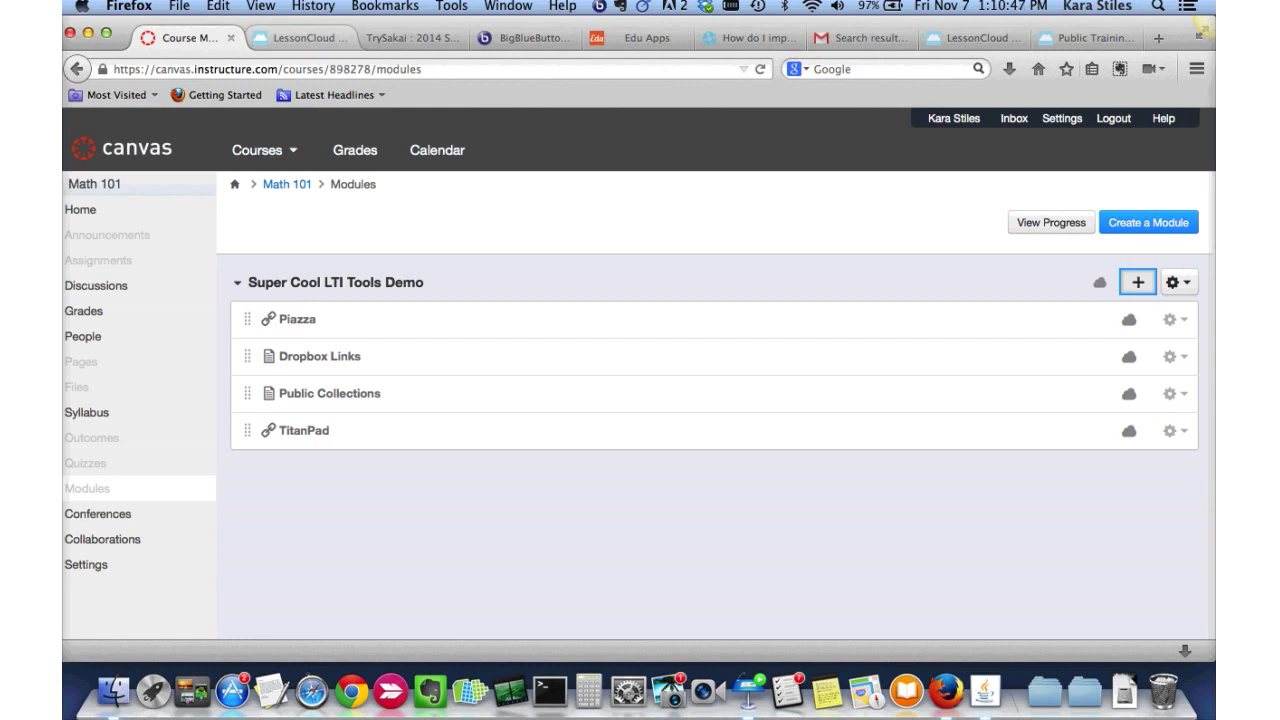
key(ctrl+Tab)
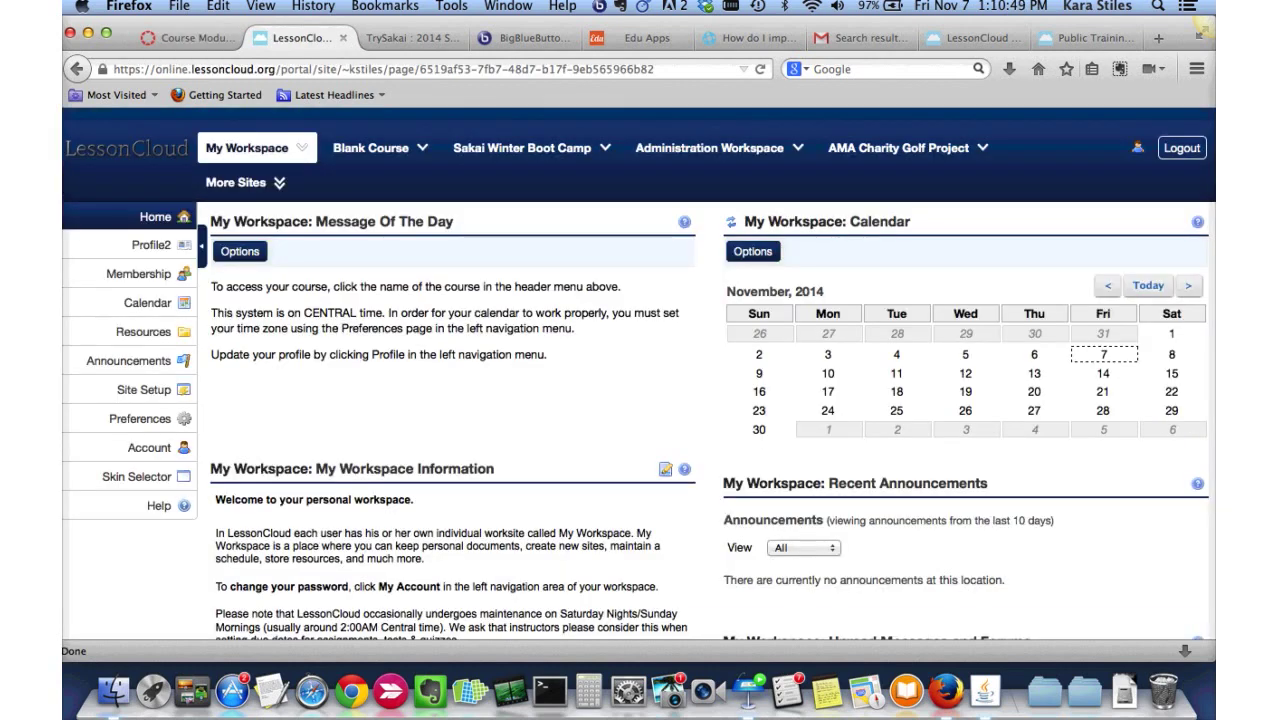
Open LessonCloud's Blank Course site and its Site Editor
click(370, 147)
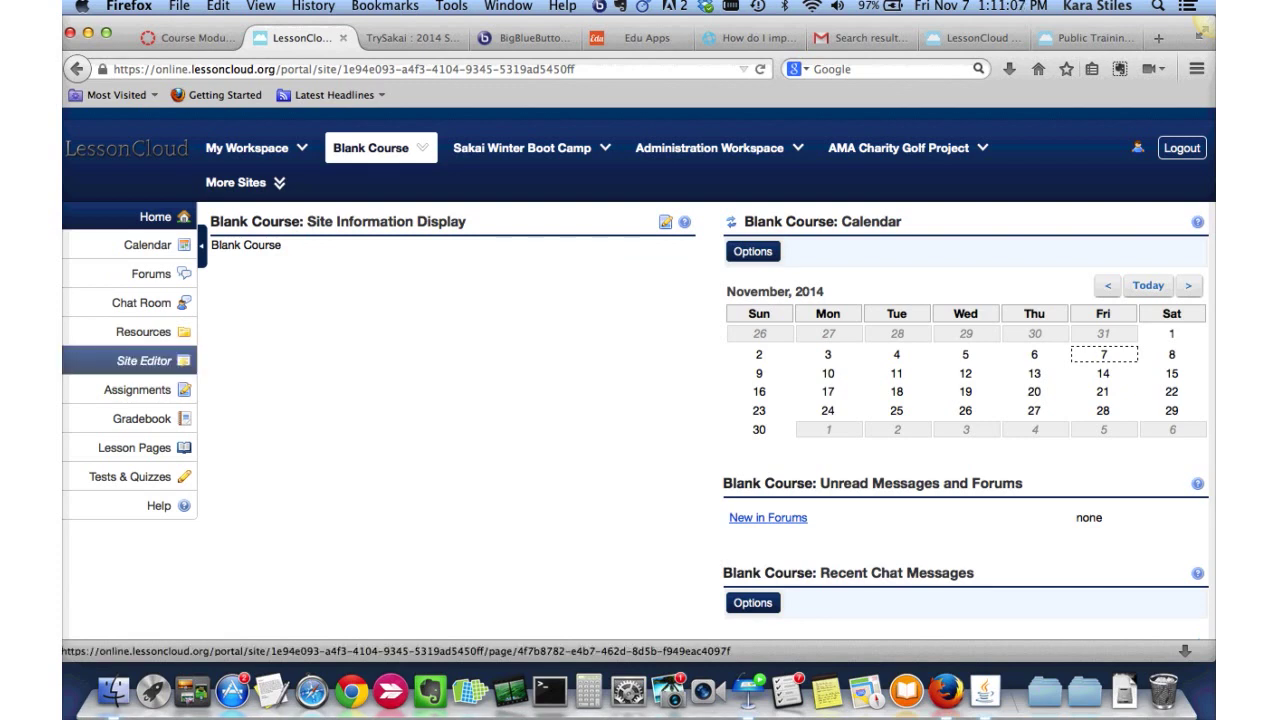
click(144, 360)
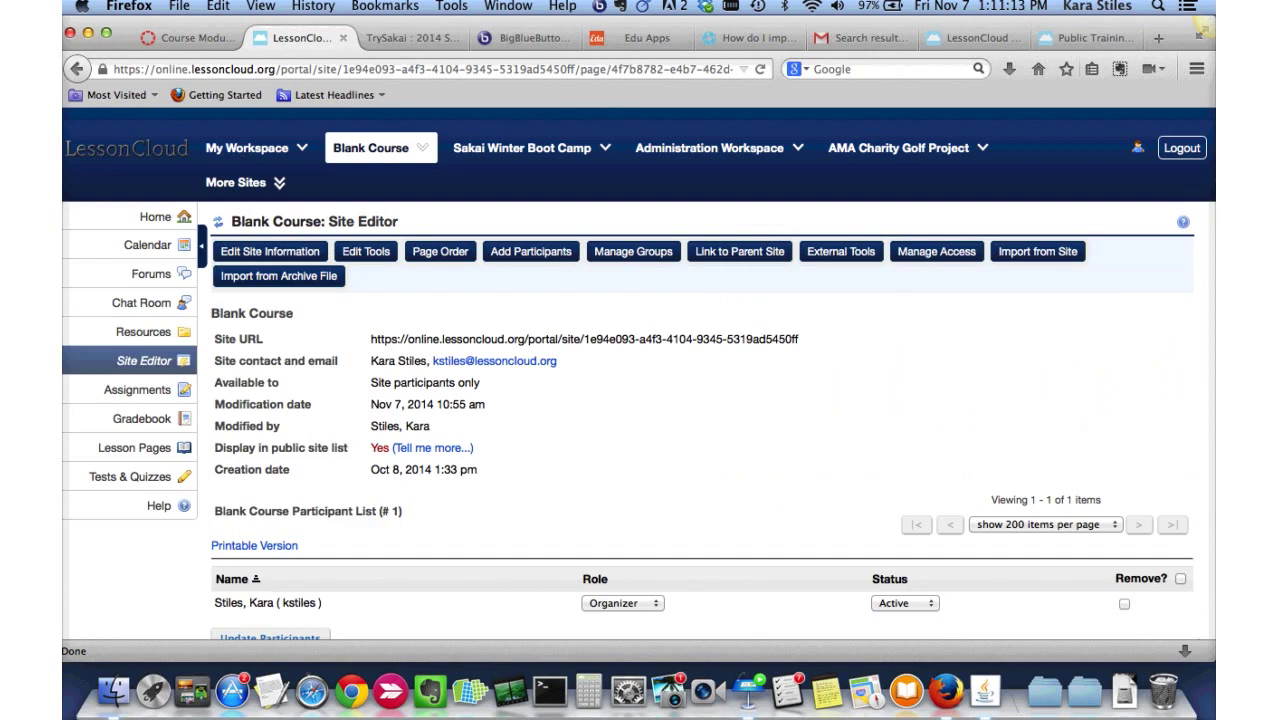
Include TitanPad among the Blank Course site's external tools and finish the tool setup
click(366, 251)
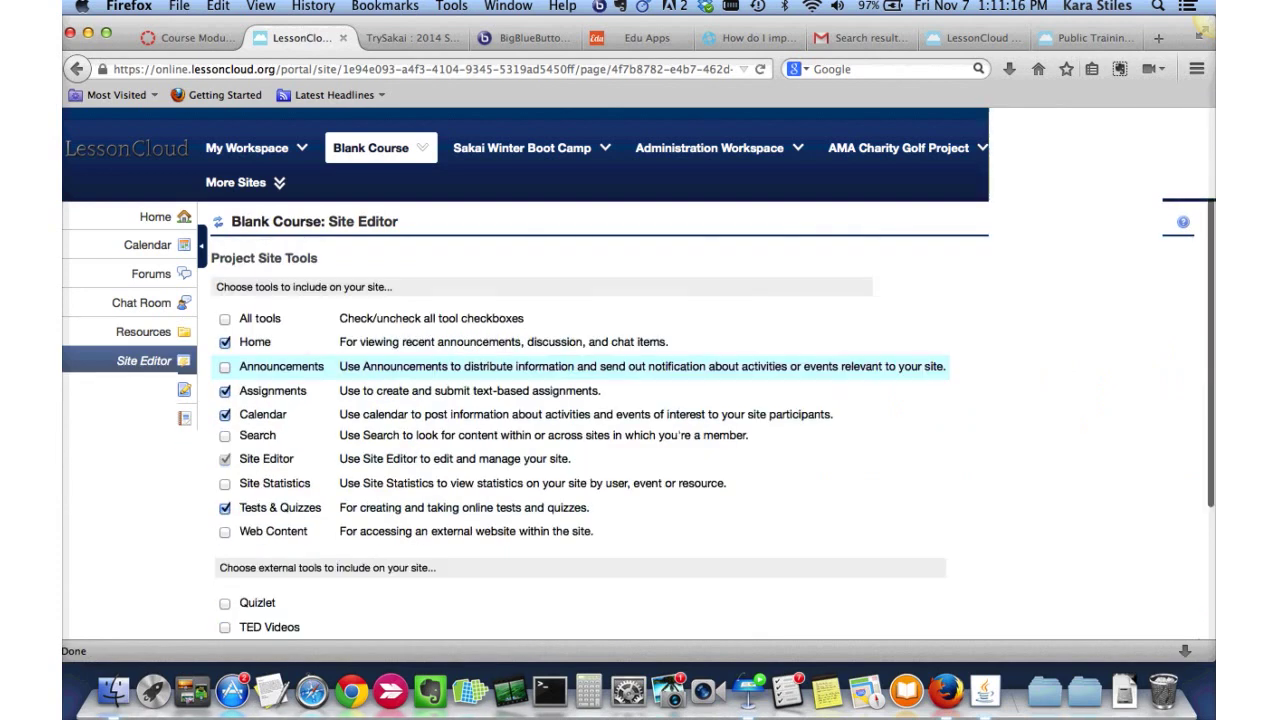
scroll(580, 380, down, 5)
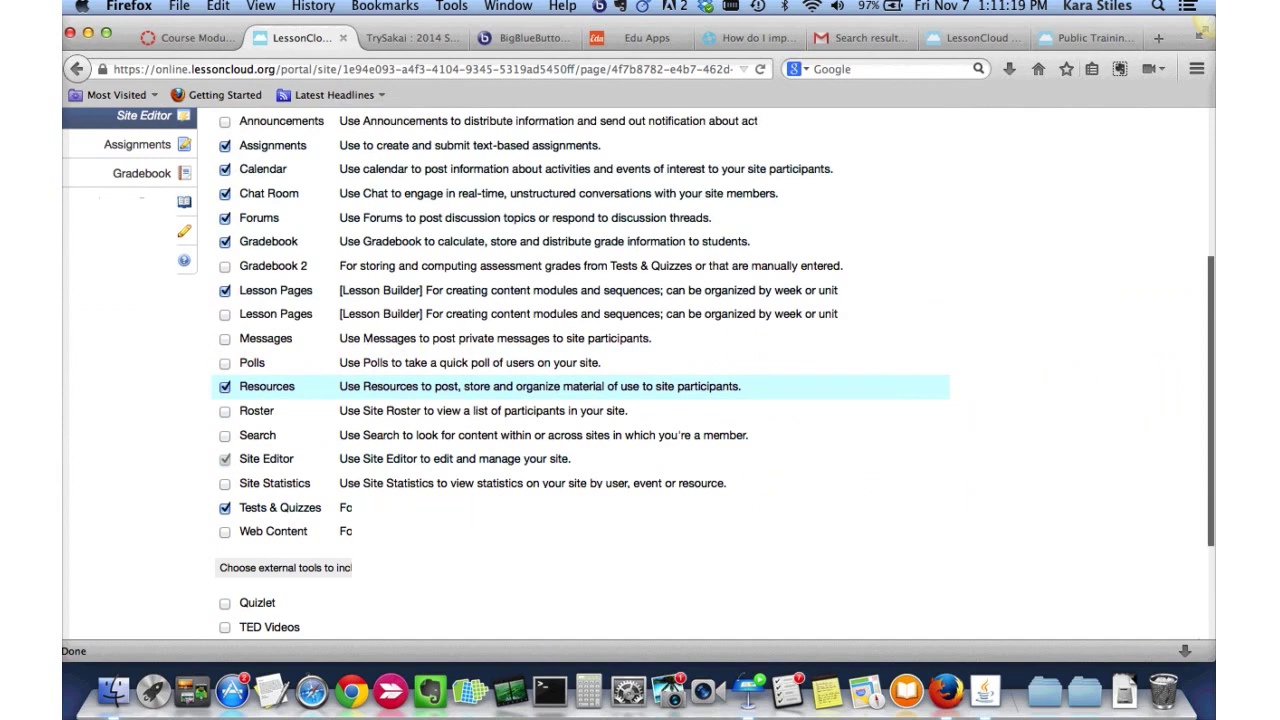
scroll(580, 386, down, 5)
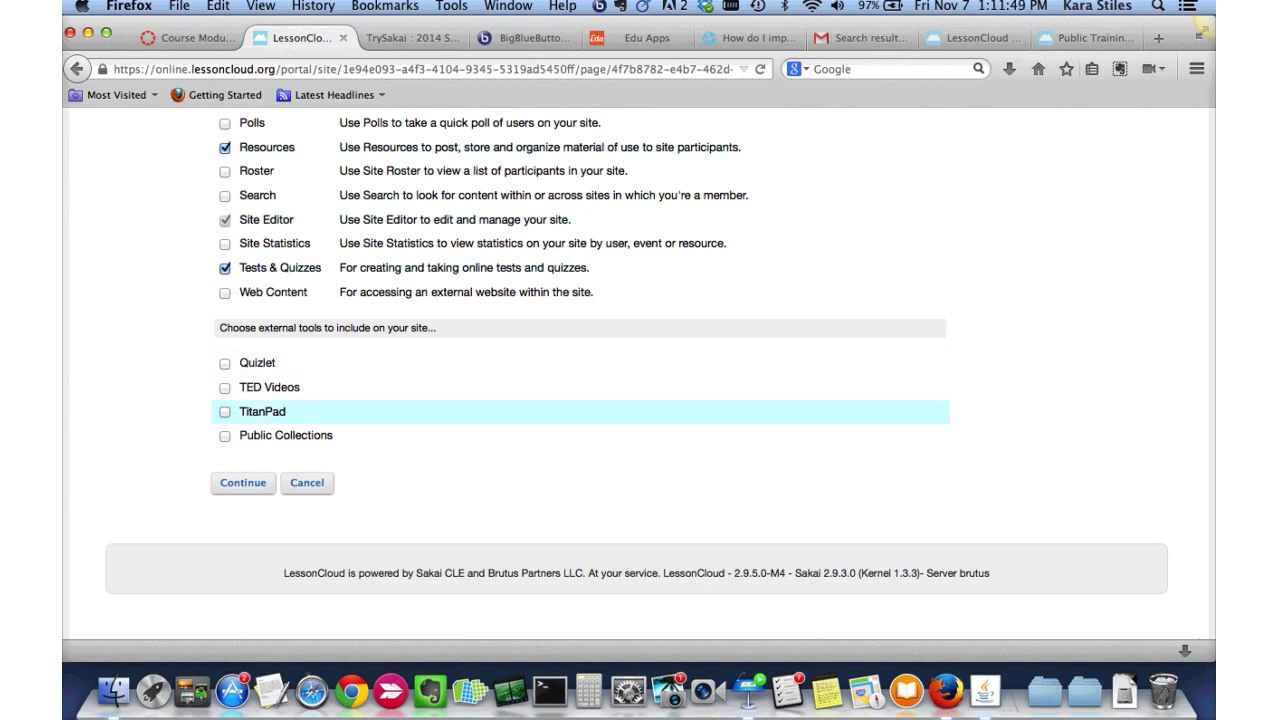
click(225, 411)
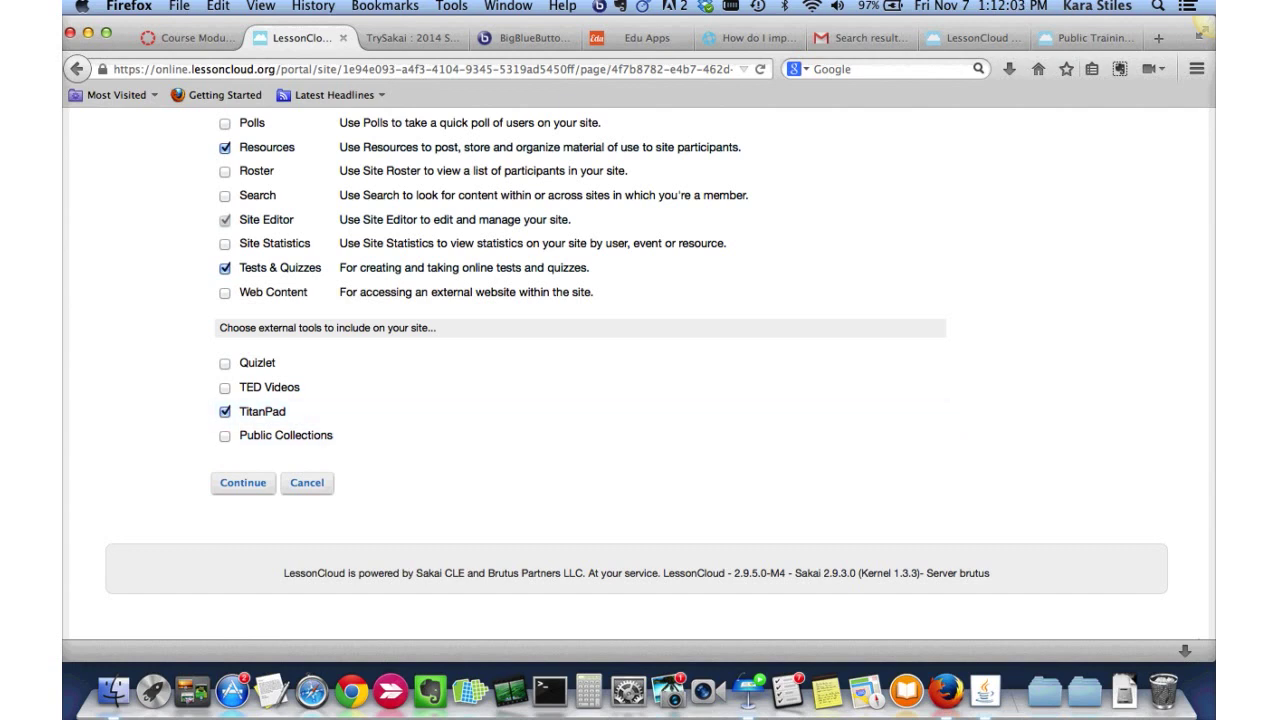
click(243, 482)
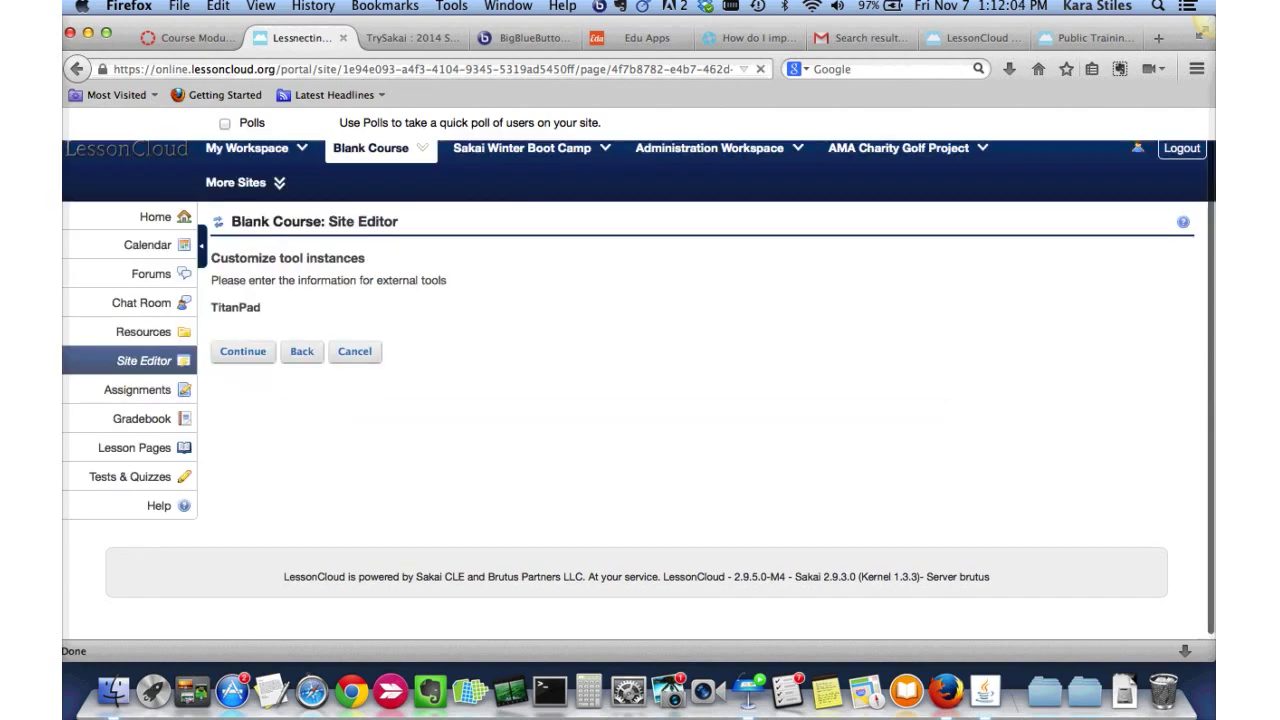
click(243, 351)
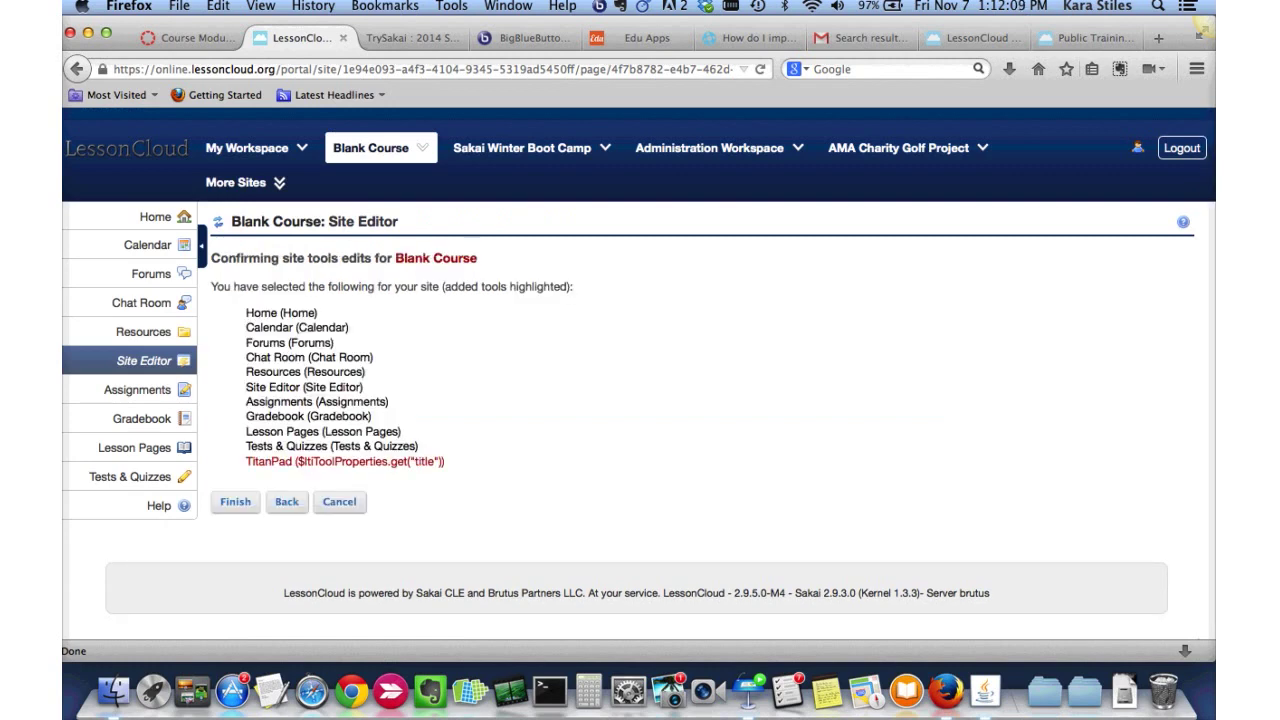
click(235, 501)
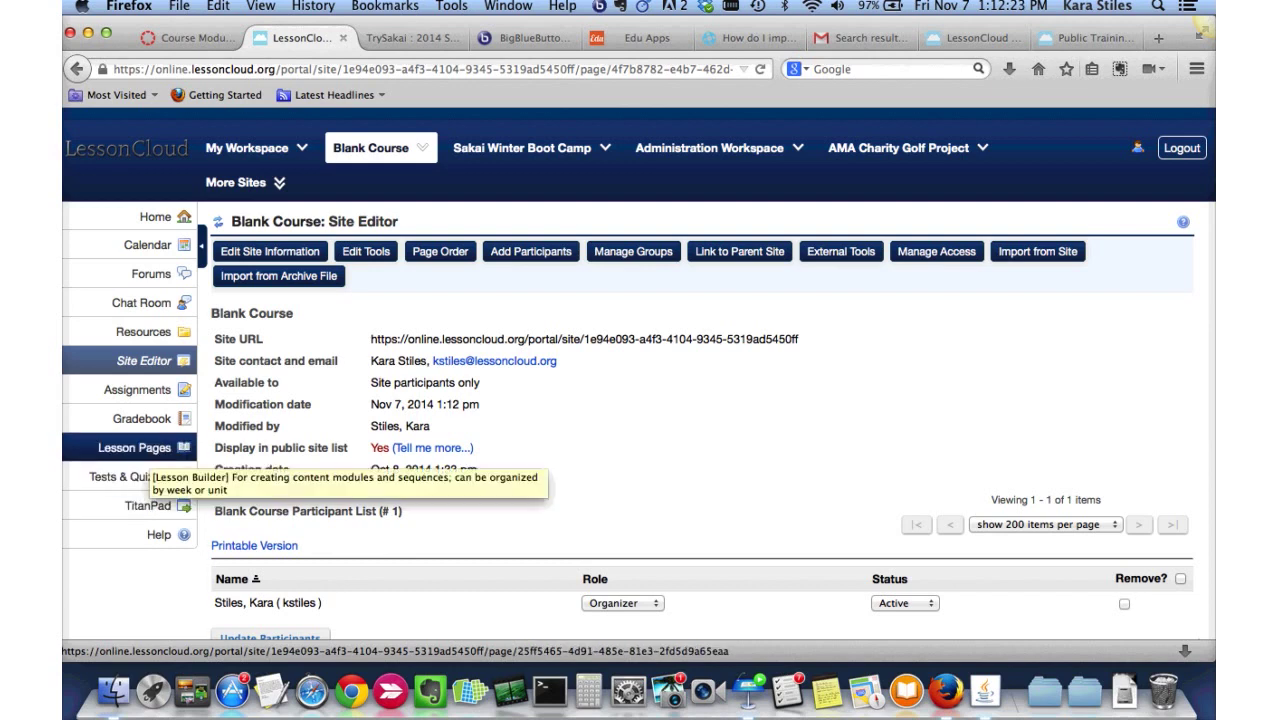
Add a TitanPad external tool item to the Blank Course Lesson Pages, then return to Canvas
click(140, 448)
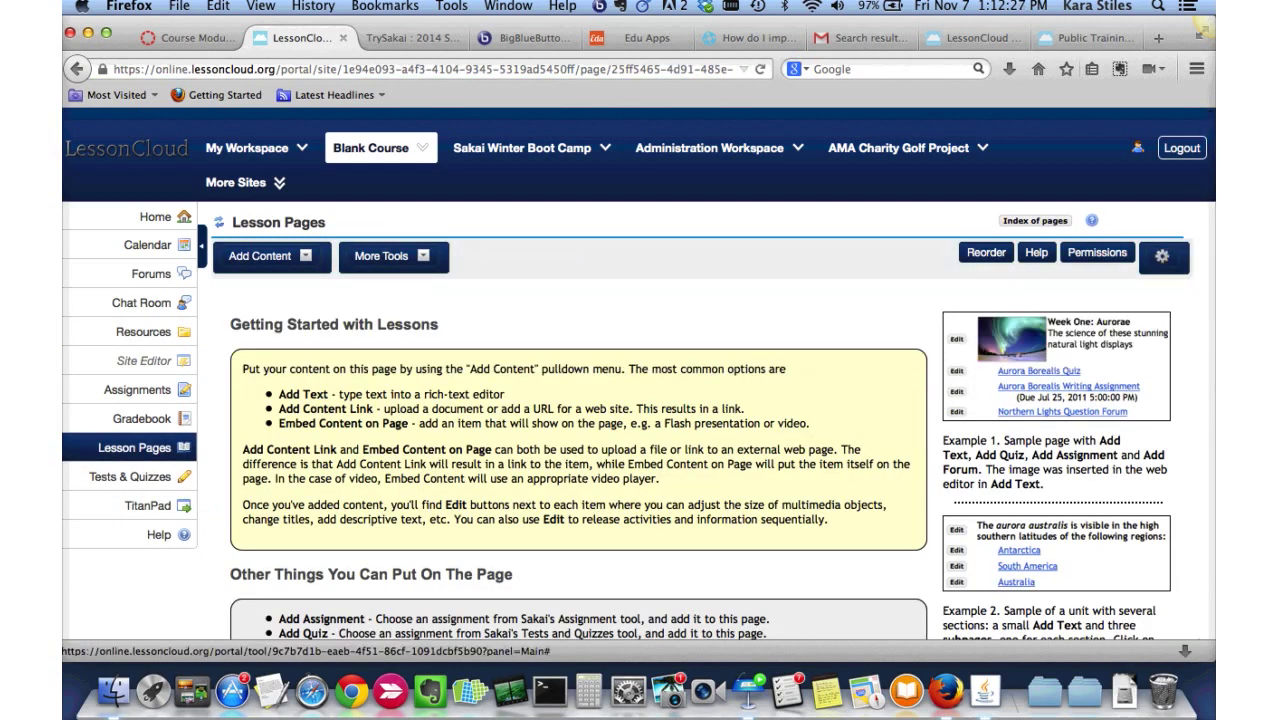
click(262, 256)
scroll(380, 400, down, 5)
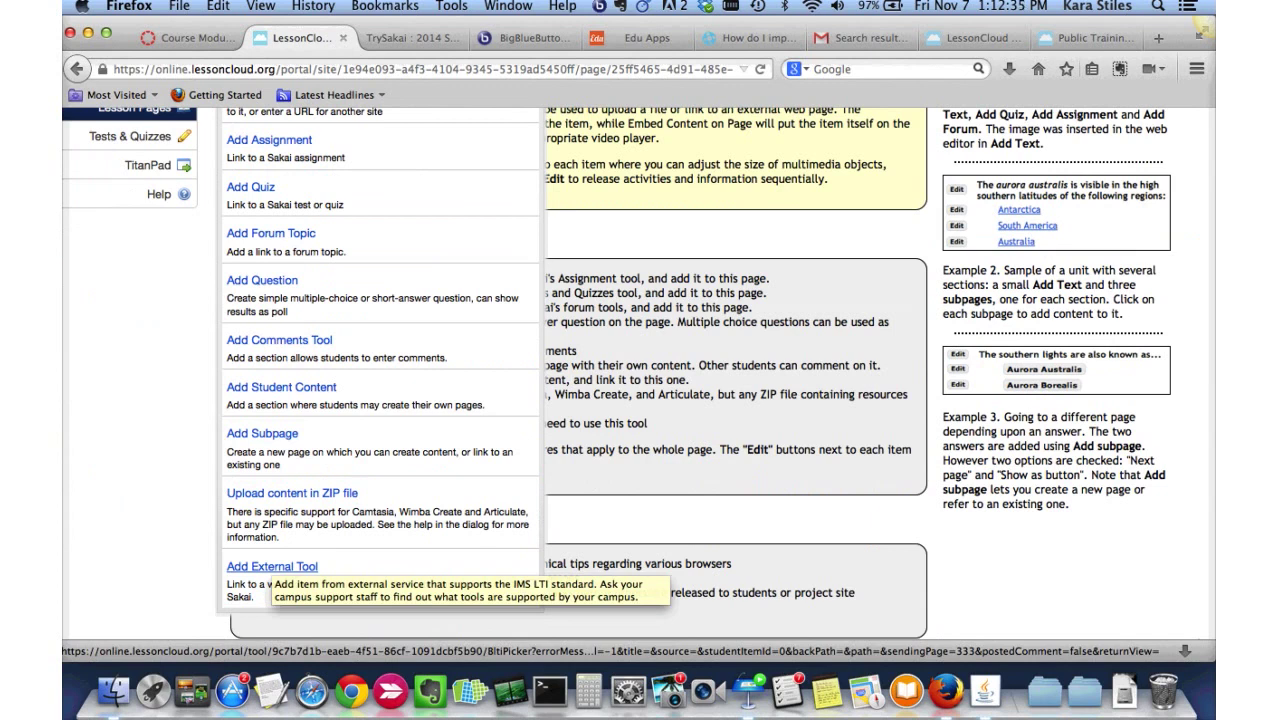
click(272, 566)
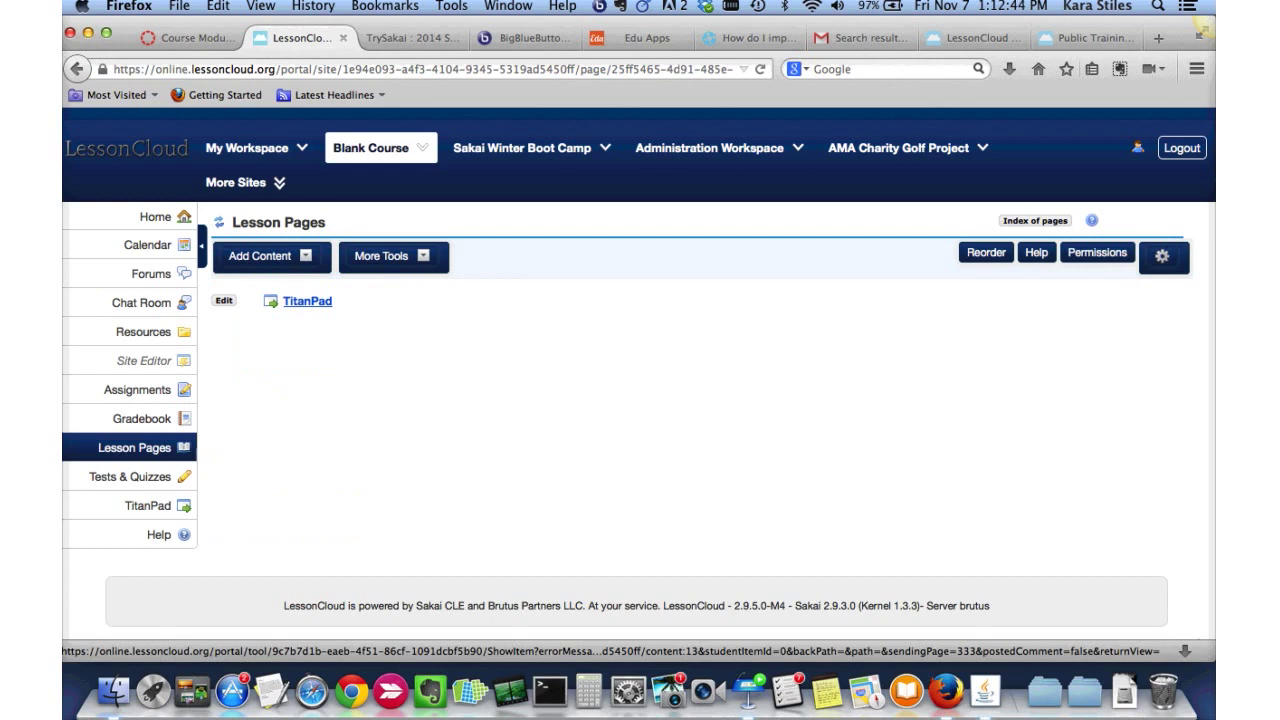
key(ctrl+shift+Tab)
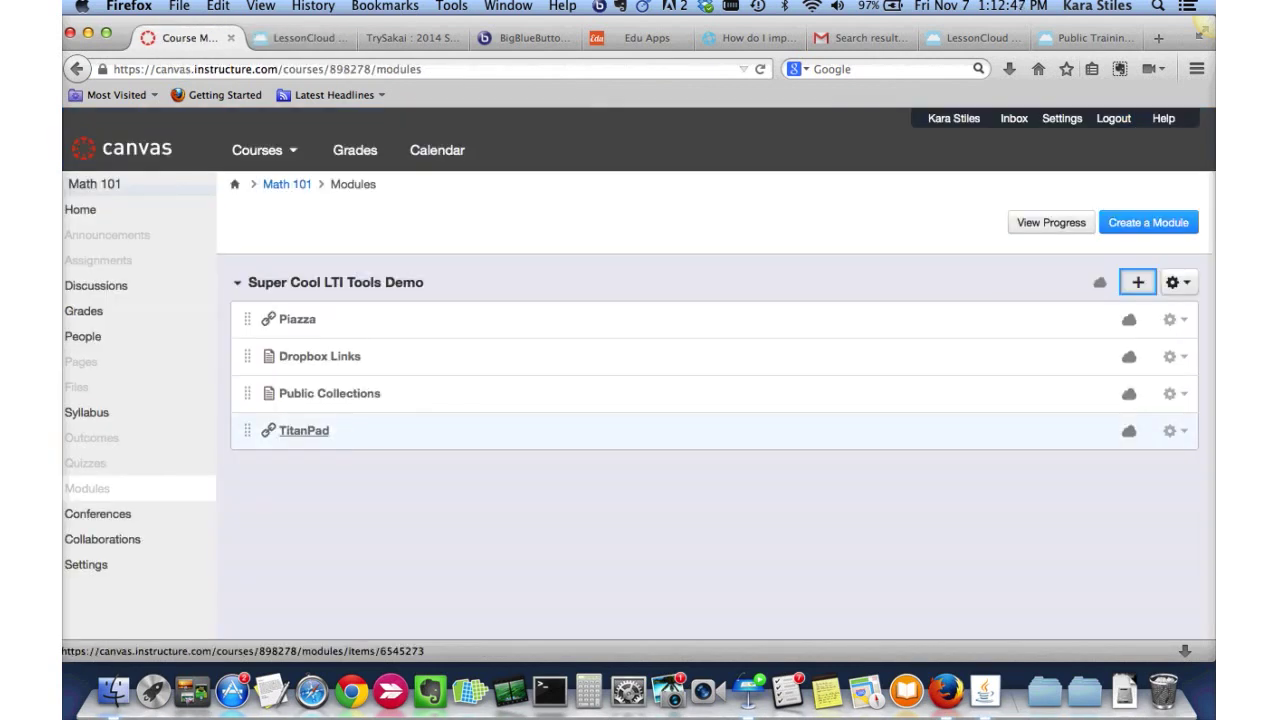
key(ctrl+Tab)
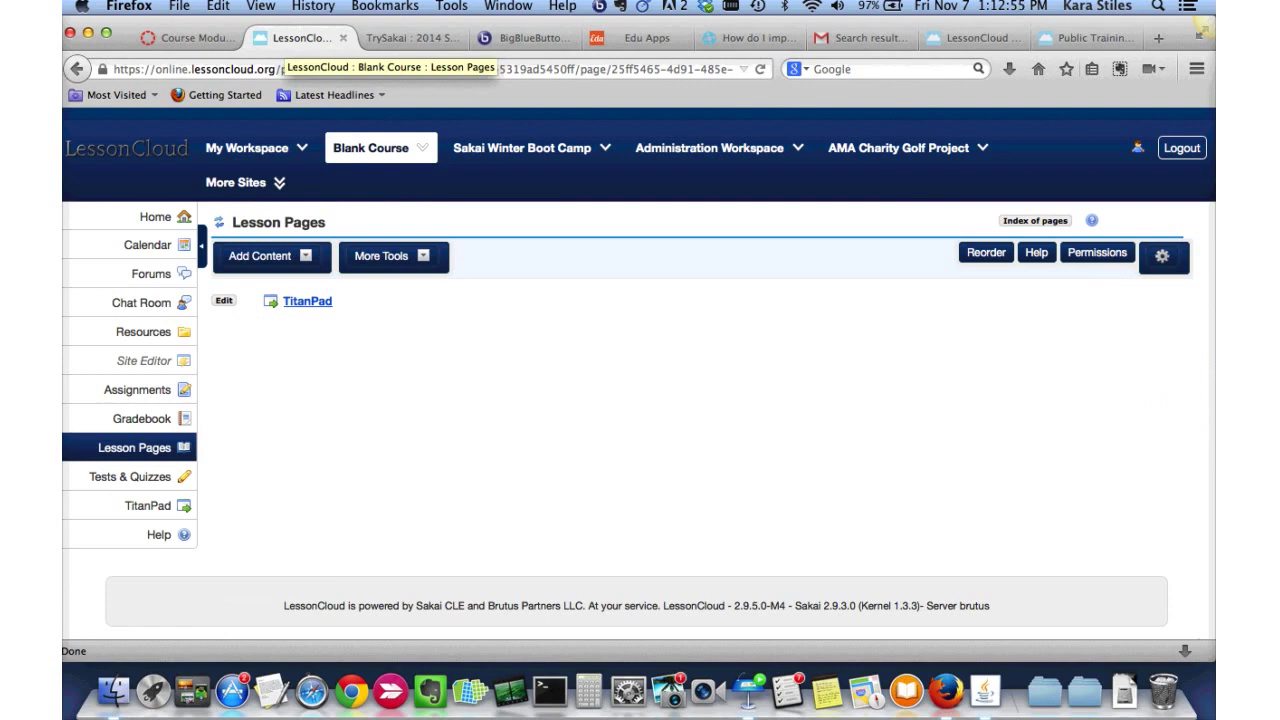
key(super+Tab)
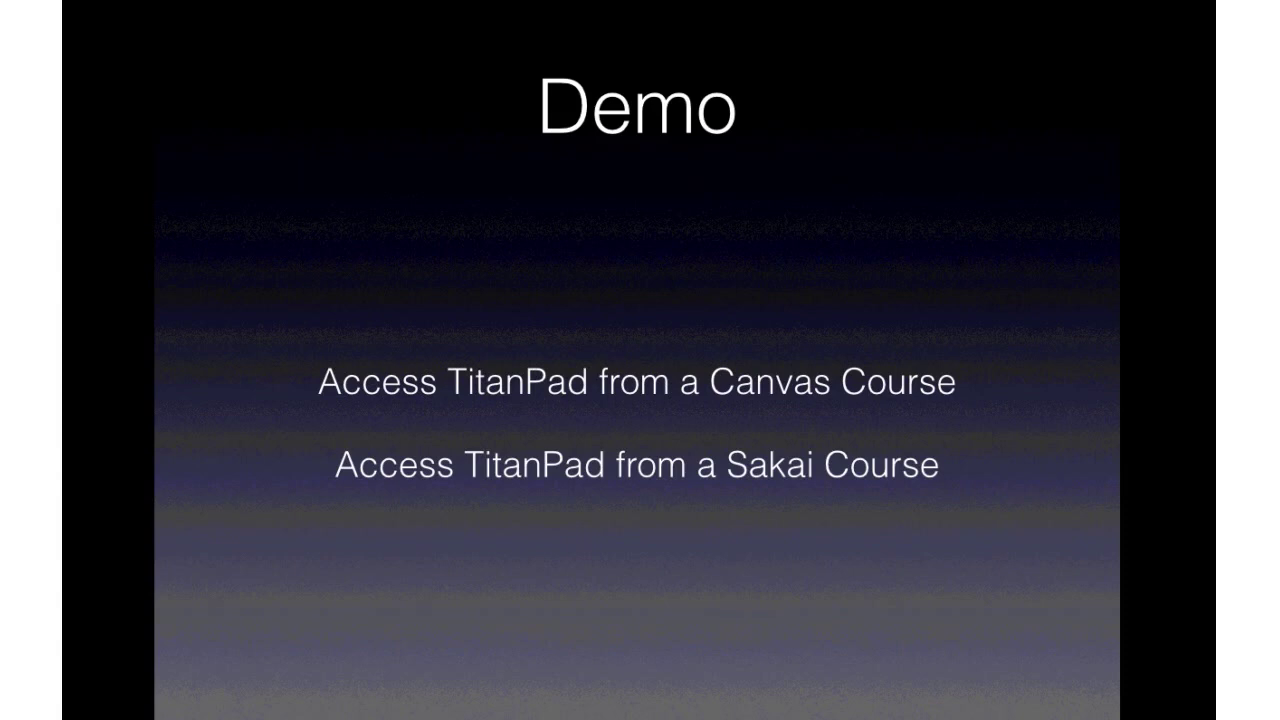
key(super+Tab)
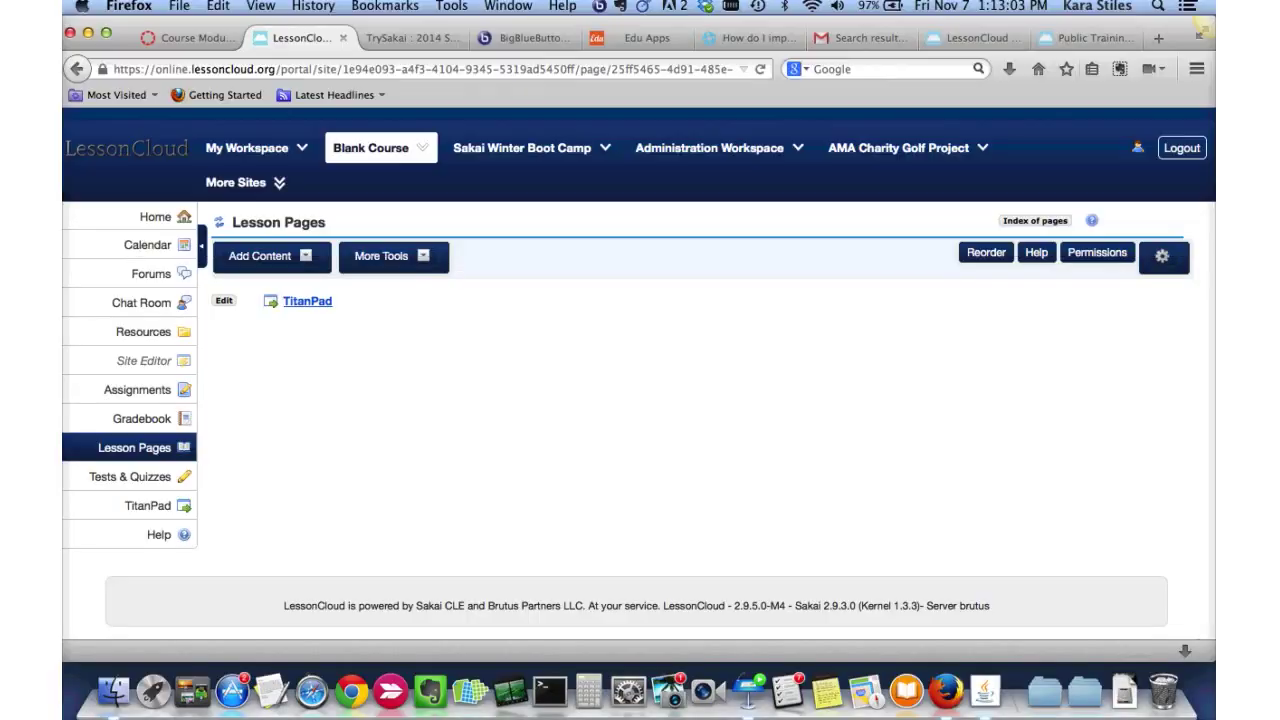
click(180, 37)
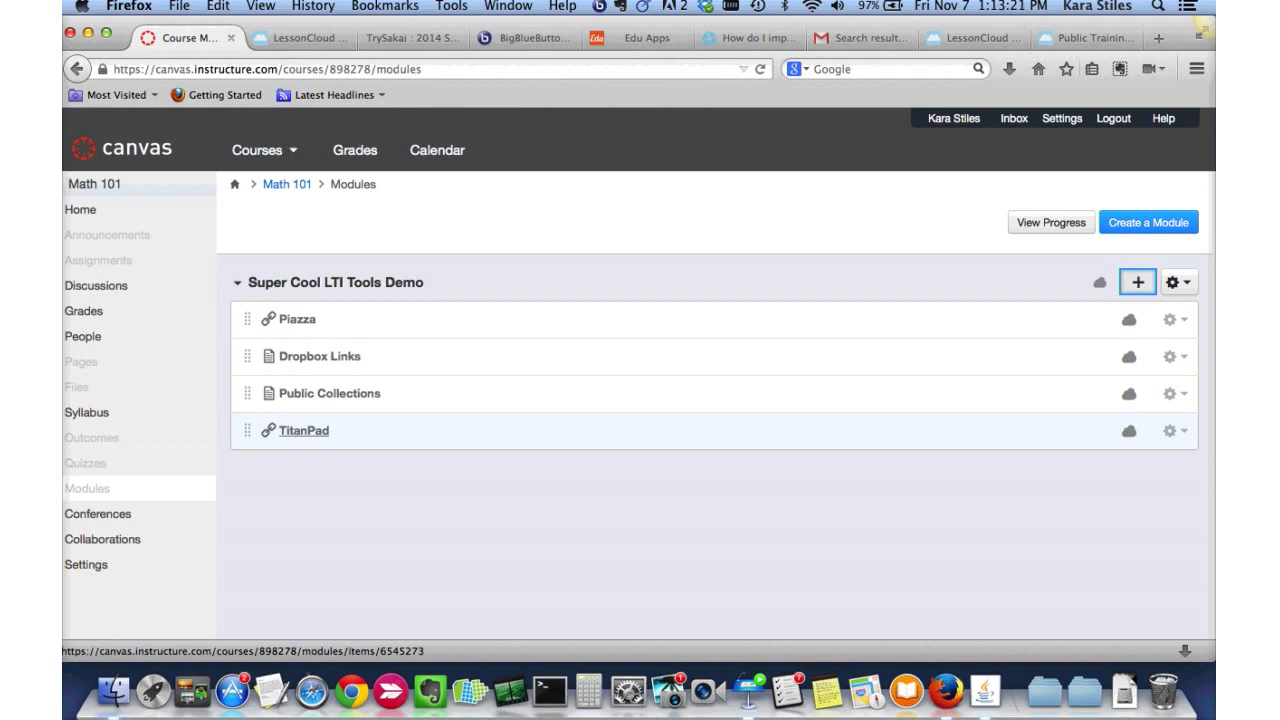
Launch the module's TitanPad item and create a new public pad, then return to LessonCloud
click(304, 430)
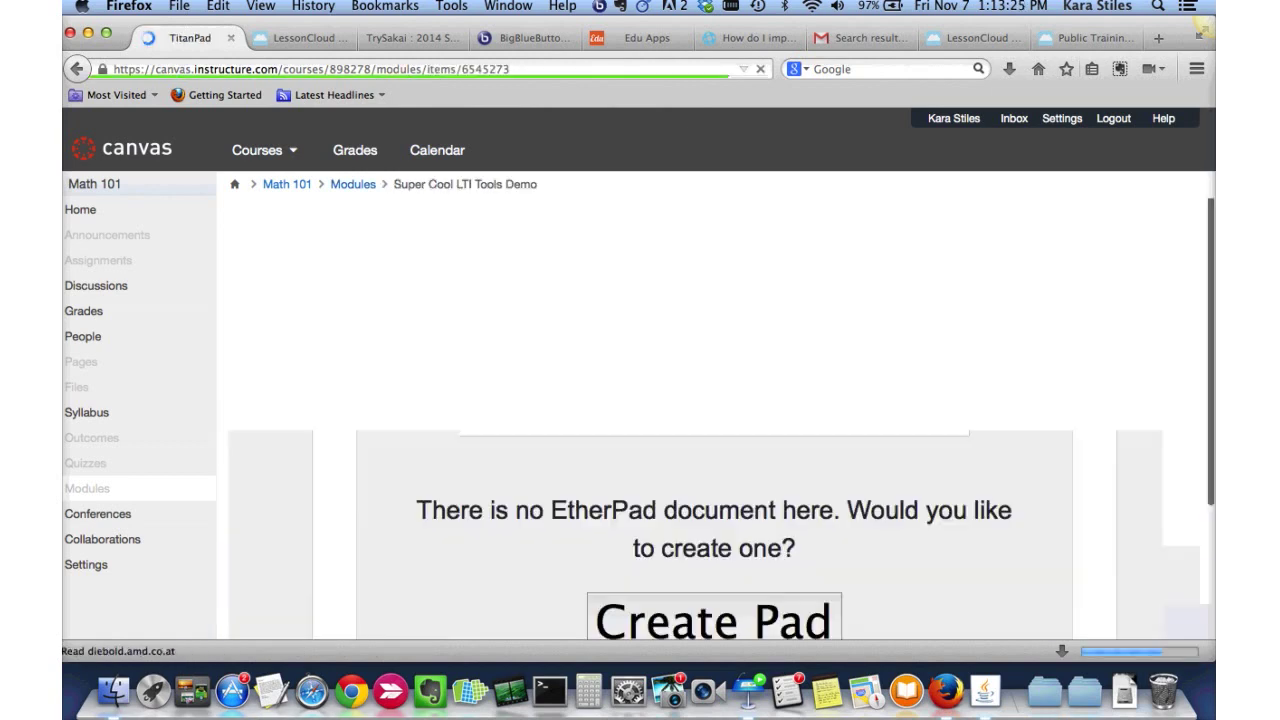
scroll(714, 420, down, 2)
click(714, 504)
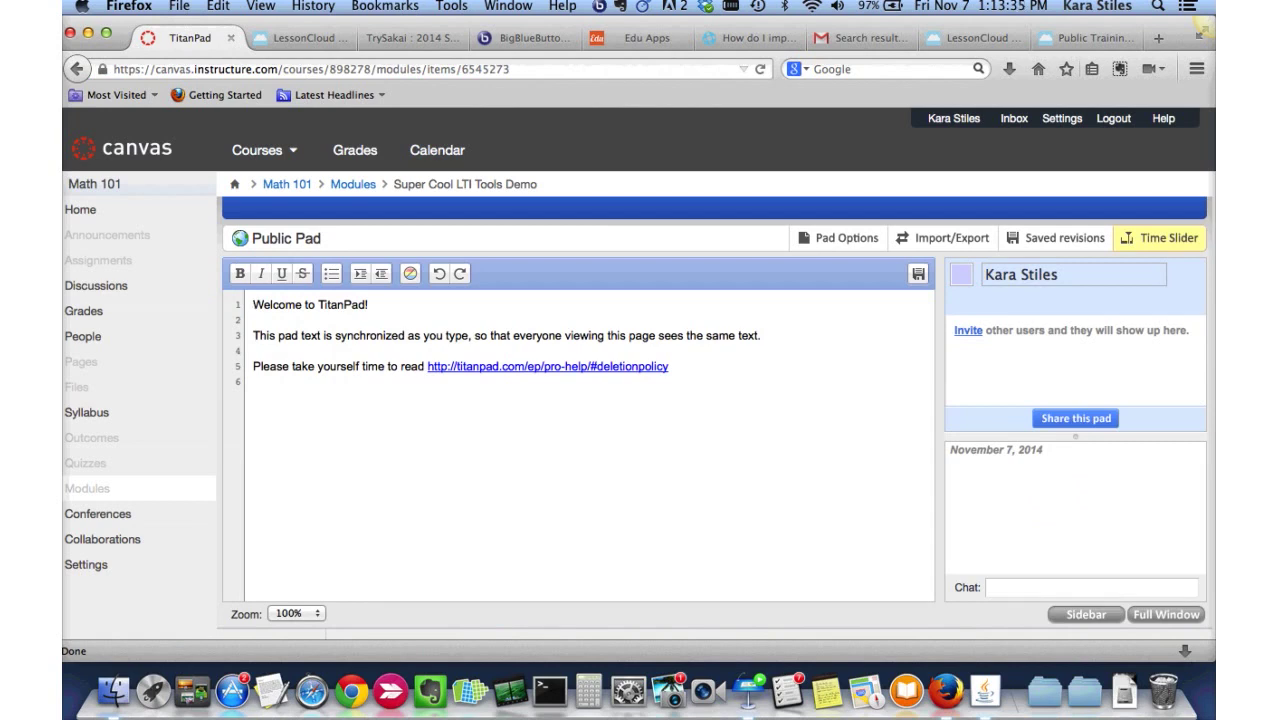
key(ctrl+Tab)
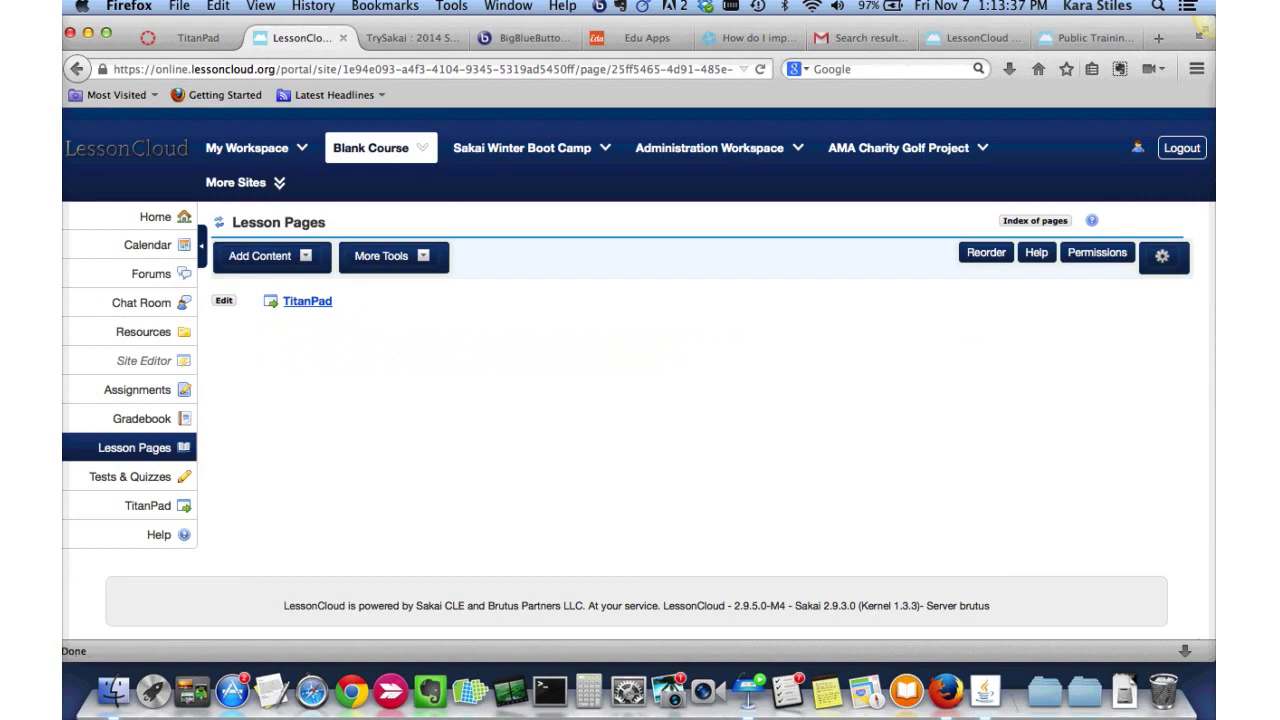
Open Blank Course's TitanPad tool in LessonCloud, showing a new public pad with the welcome text
click(148, 505)
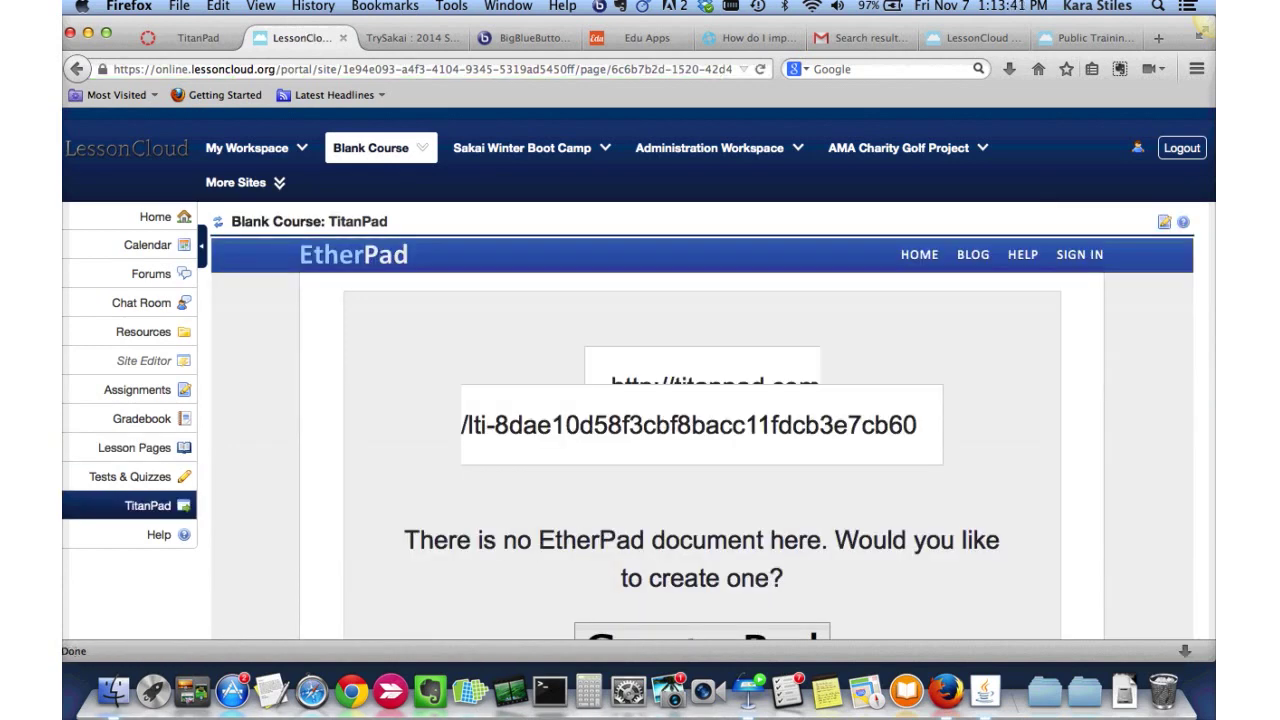
scroll(700, 400, down, 5)
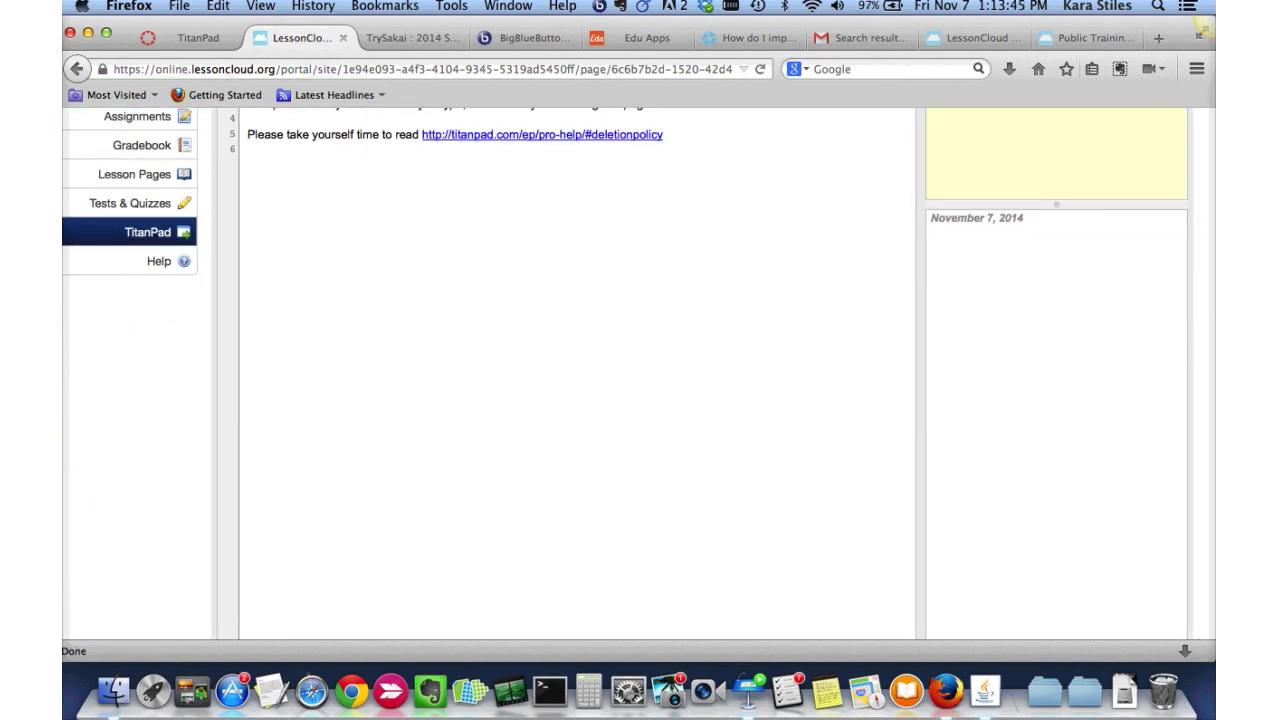
click(1040, 316)
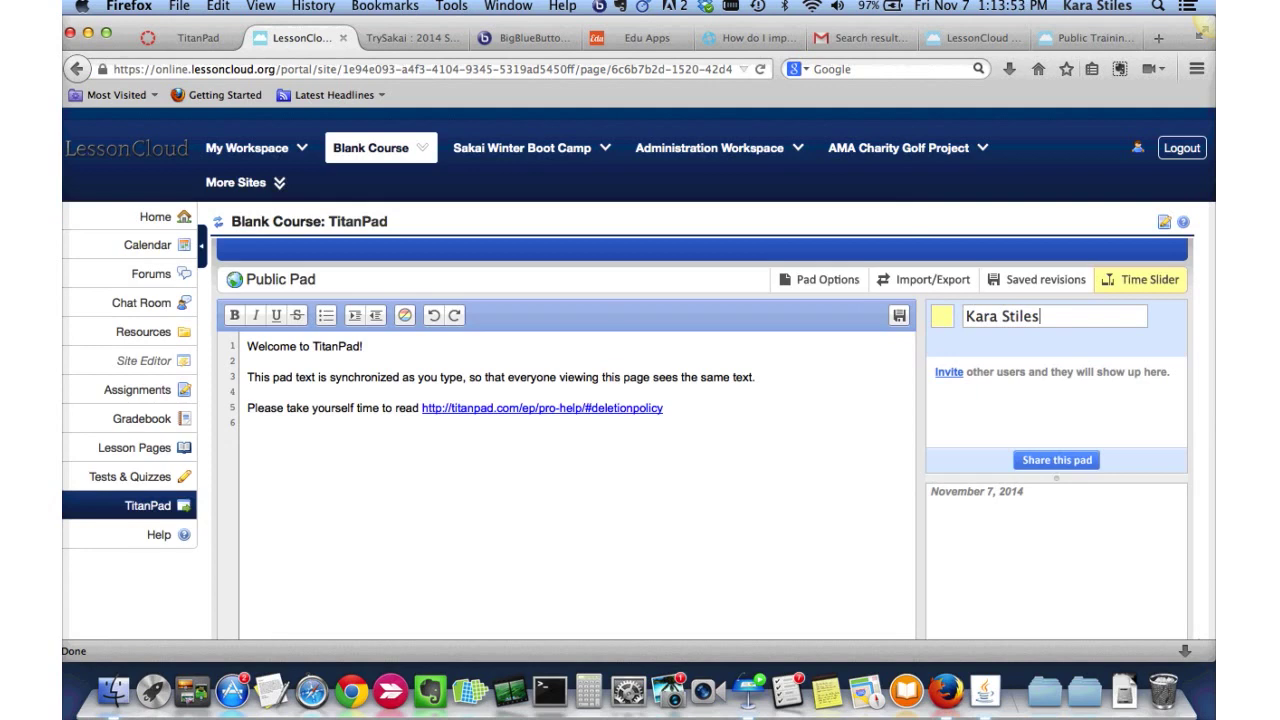
key(super+Tab)
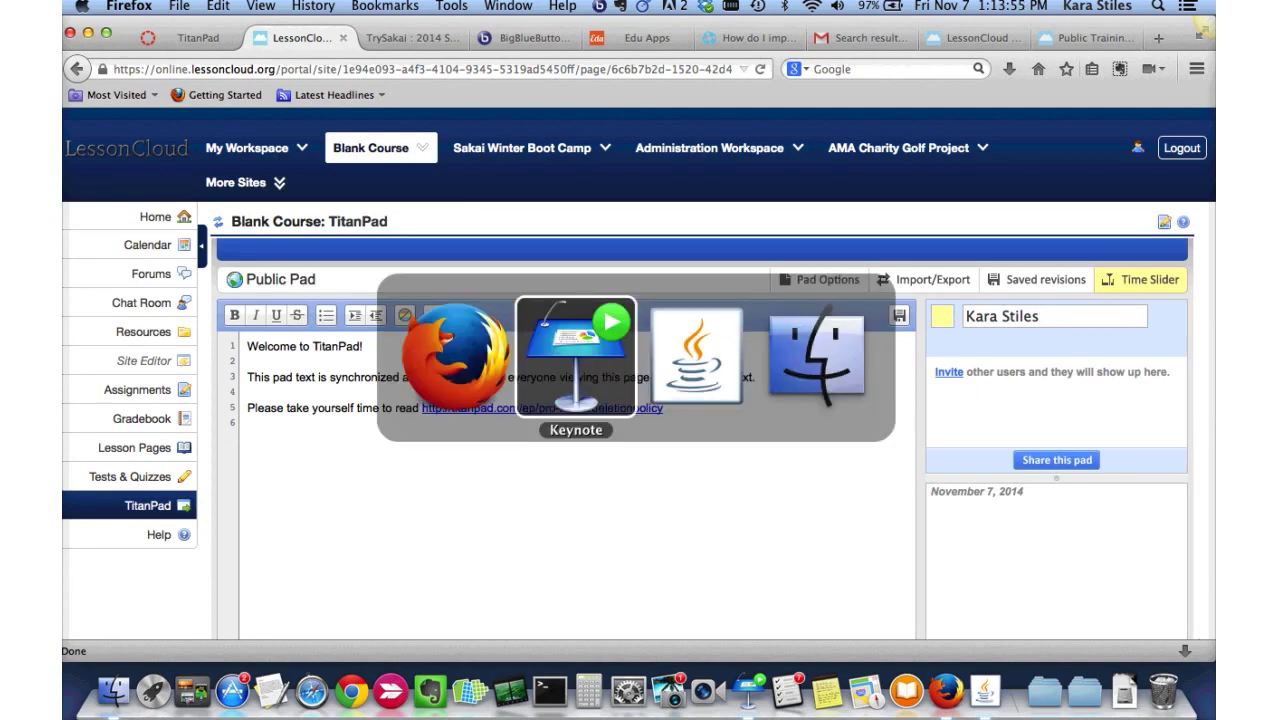
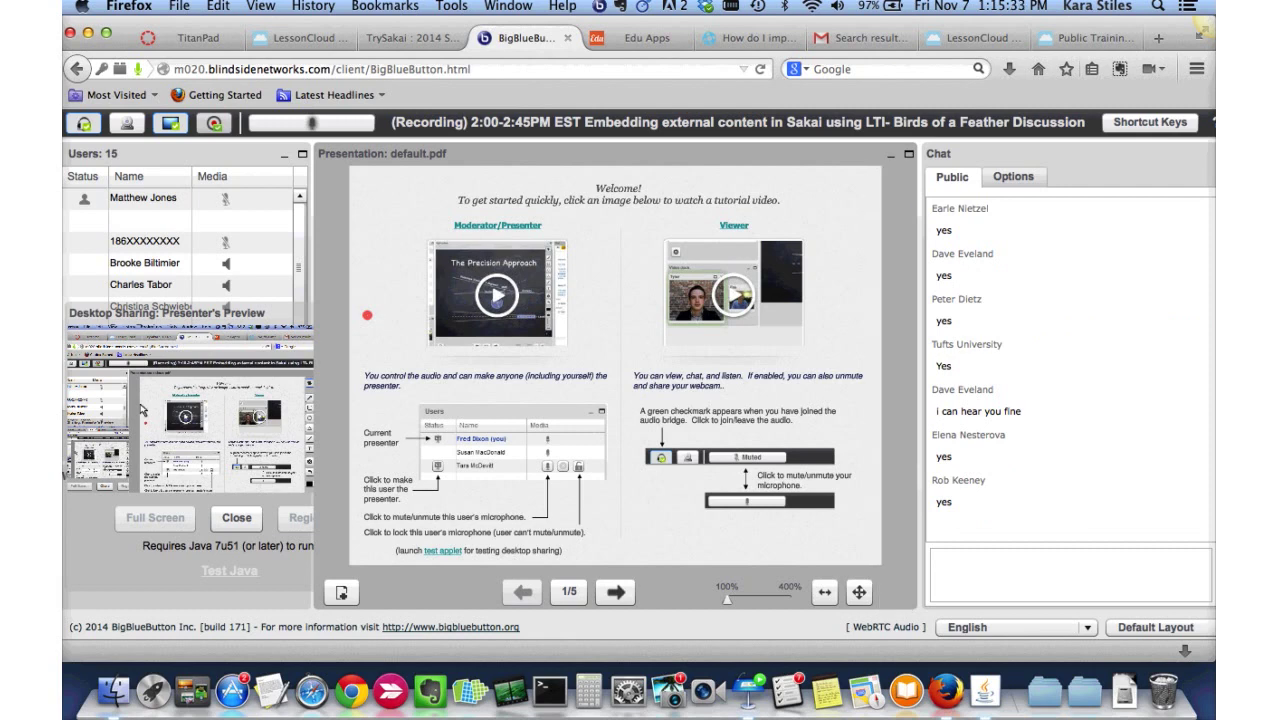
Go to the Canvas tab and open Math 101's Settings on the Apps tab
click(190, 38)
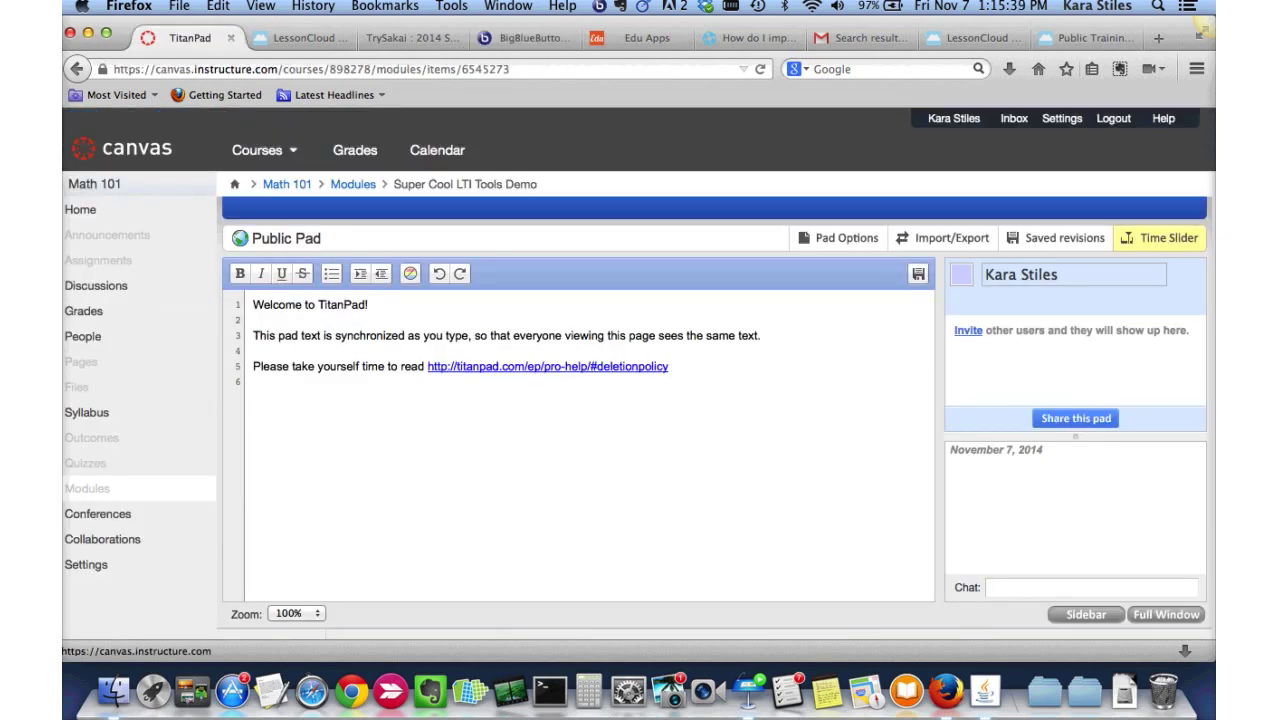
click(86, 564)
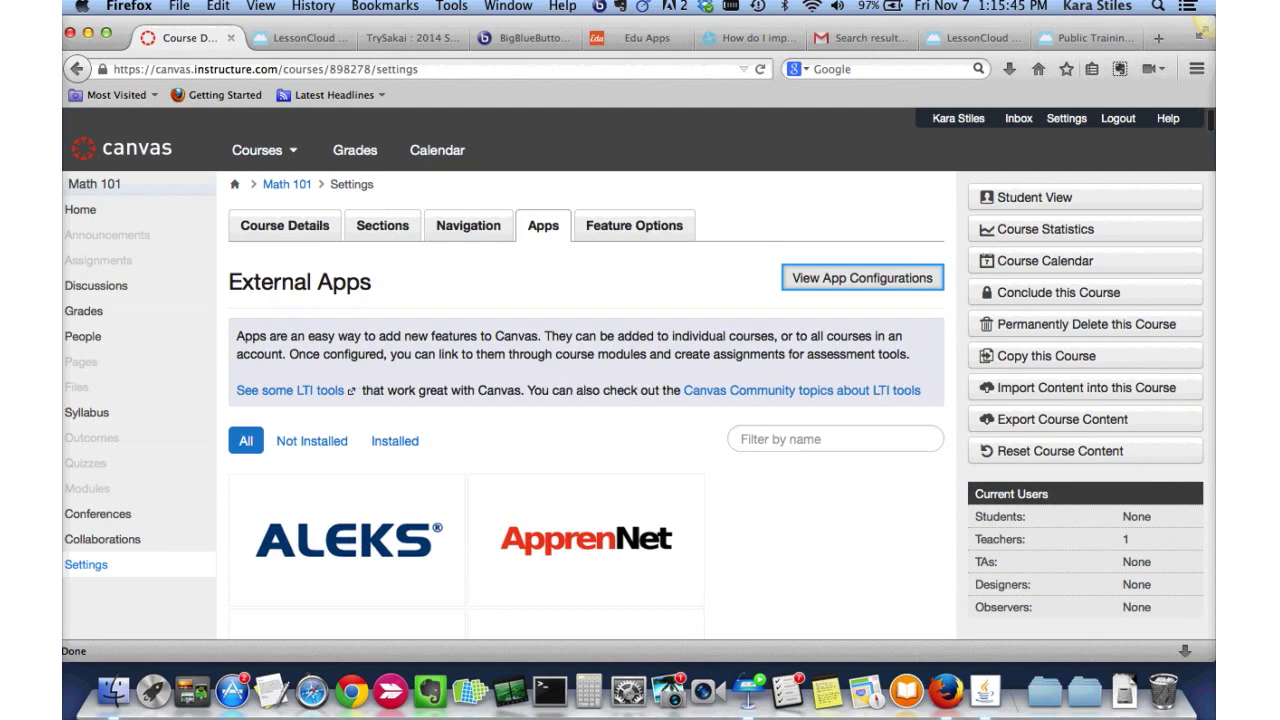
Filter the app list for 'Quizlet' and add the Quizlet tool to Math 101
scroll(640, 380, down, 3)
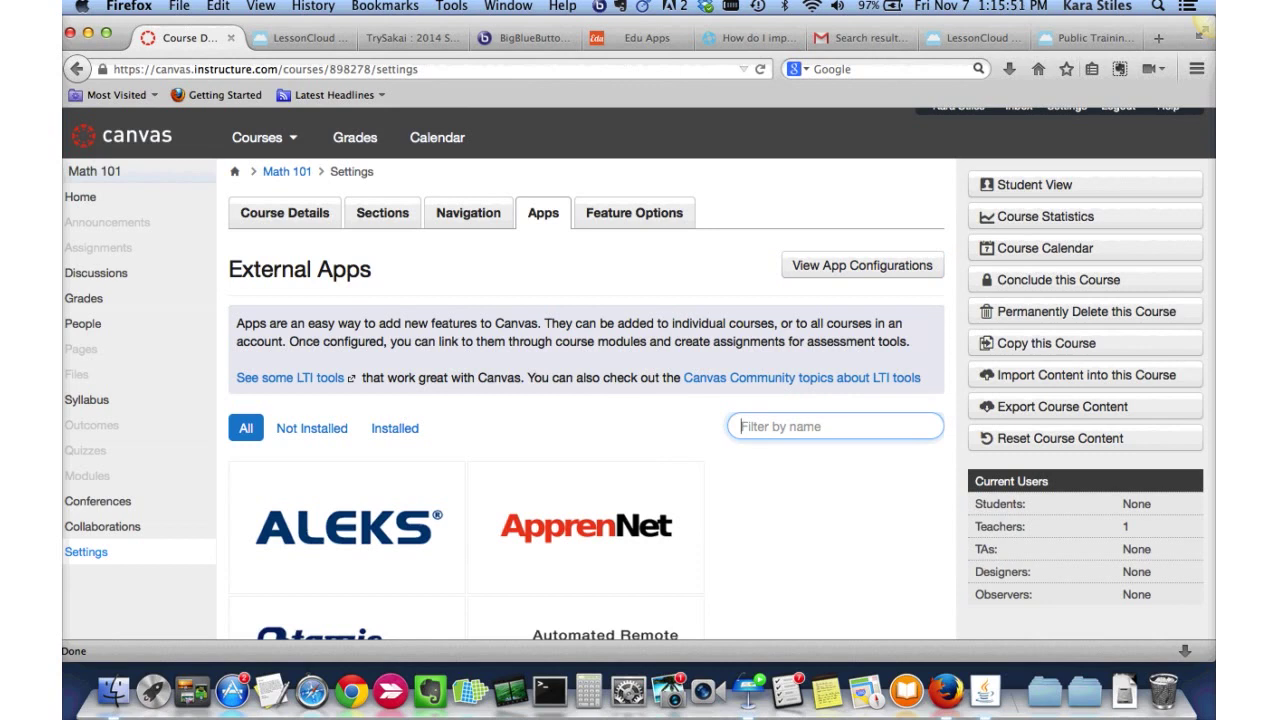
text(Quizlet)
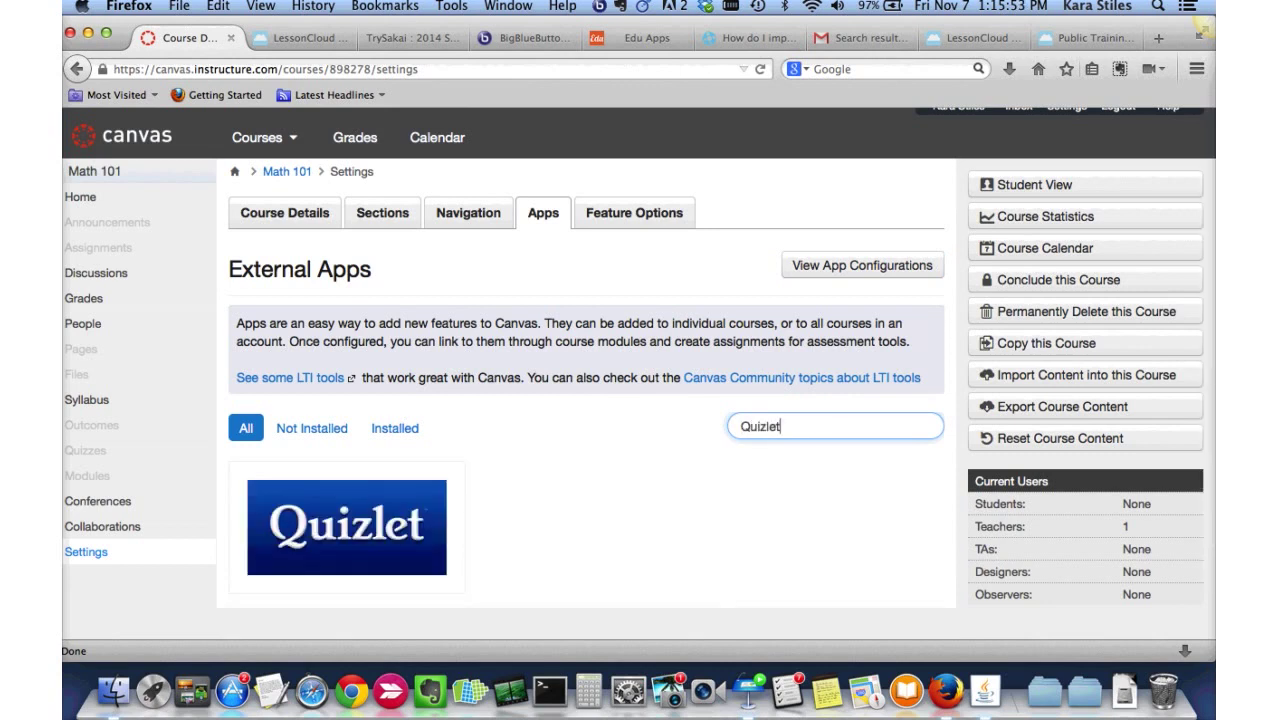
key(Tab)
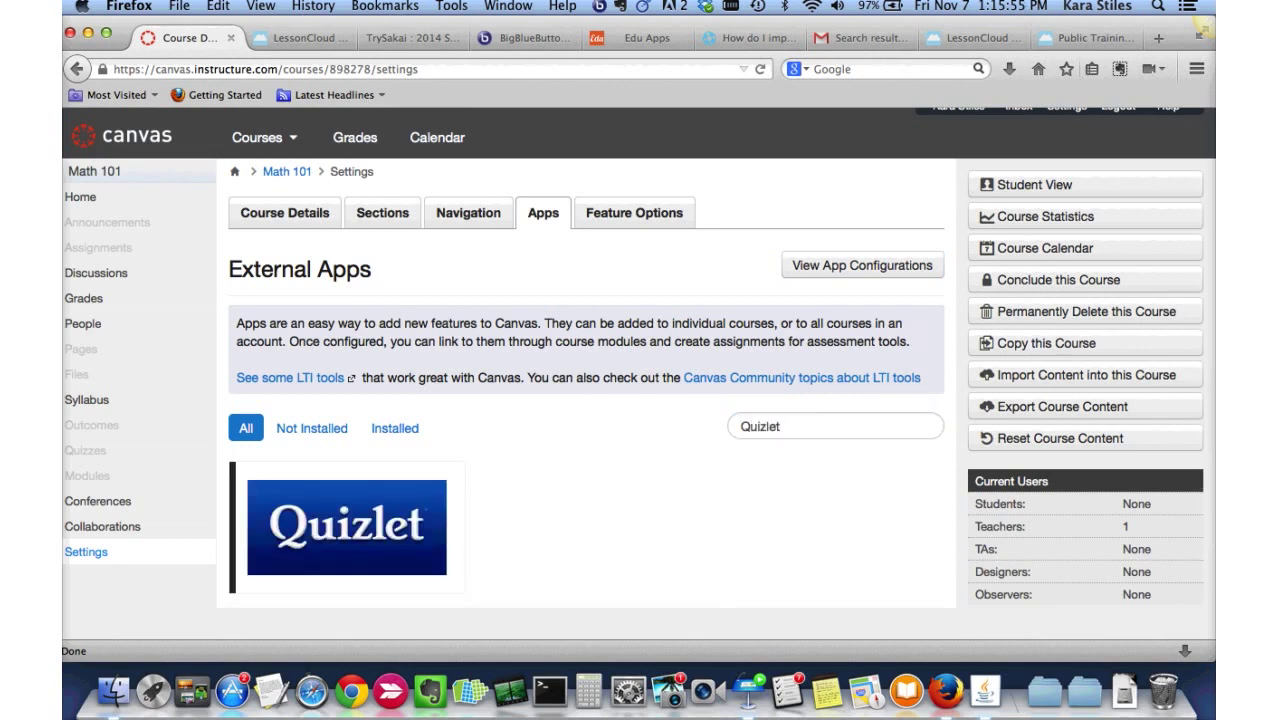
key(Return)
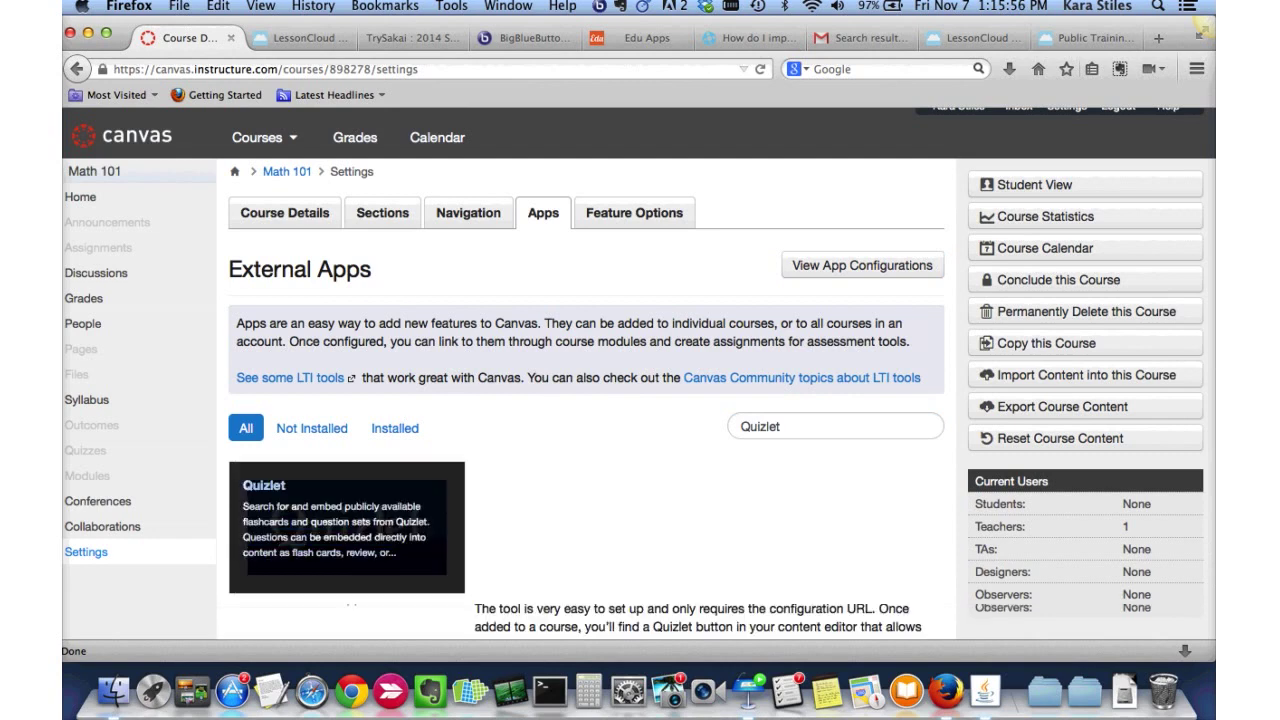
scroll(640, 400, down, 2)
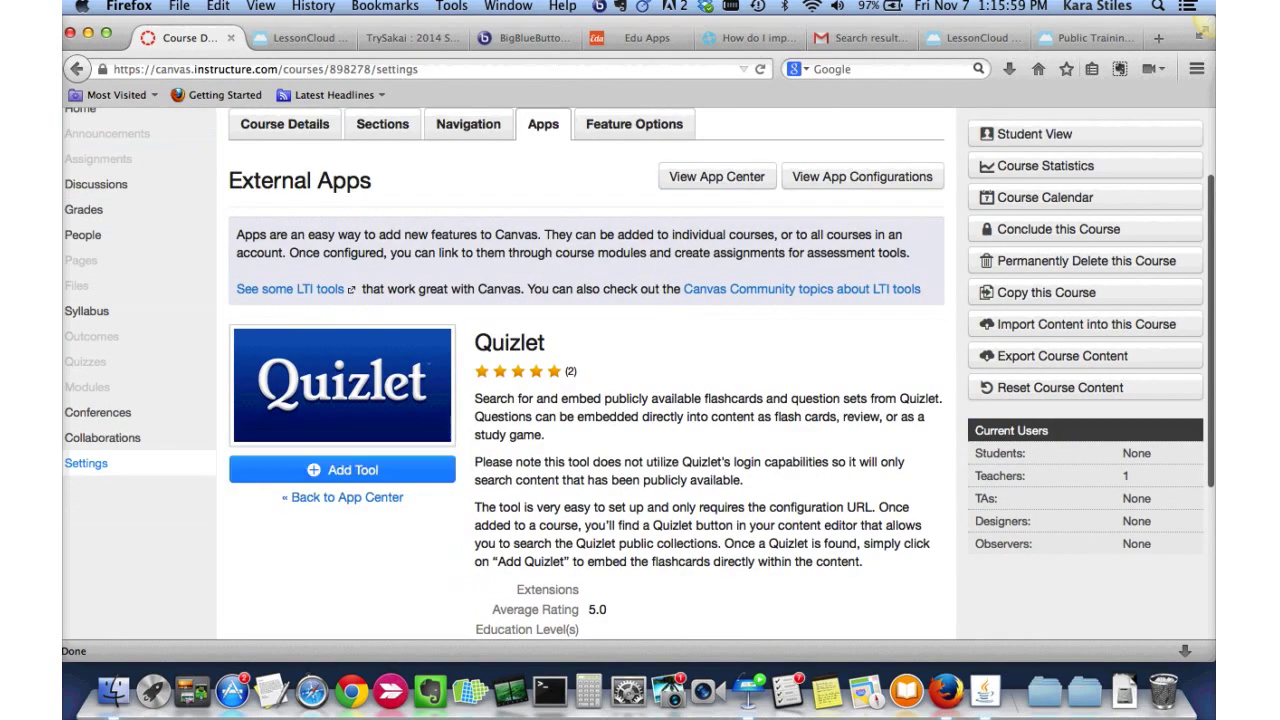
key(Return)
key(Return)
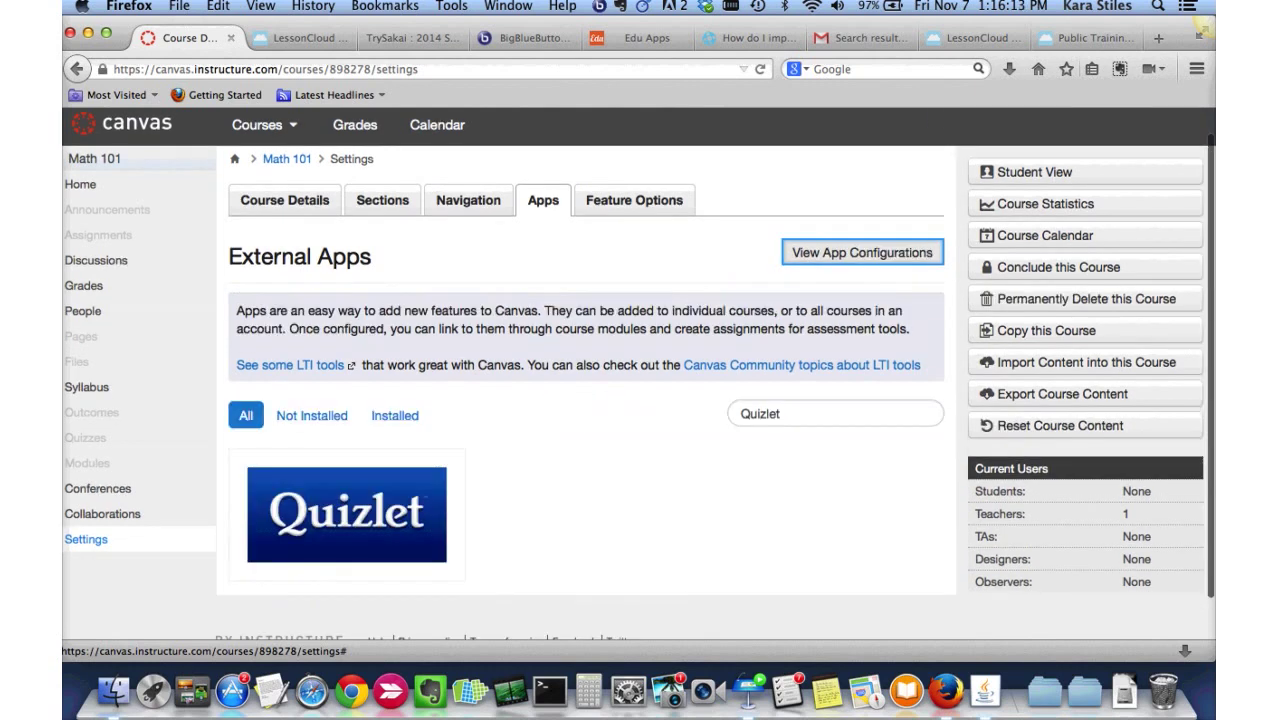
Filter the apps for 'Kha' and add the Khan Academy tool to the course
double_click(760, 414)
text(Kha)
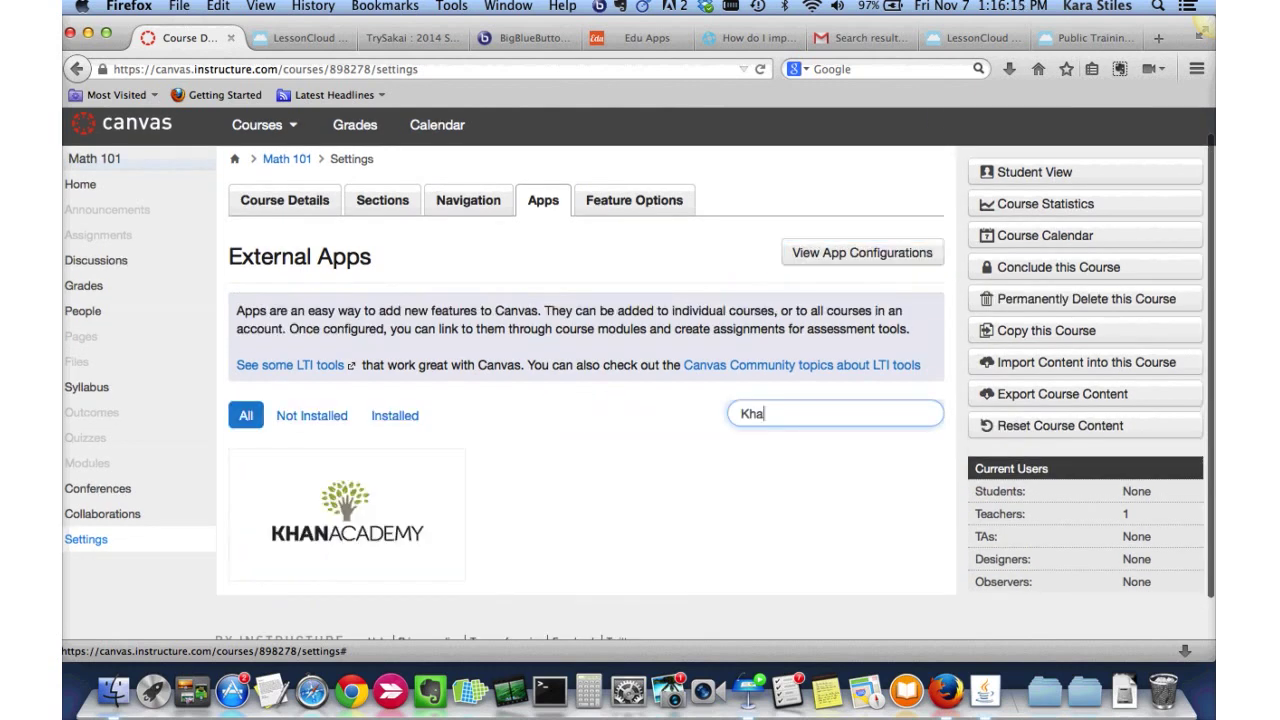
mouse_move(347, 515)
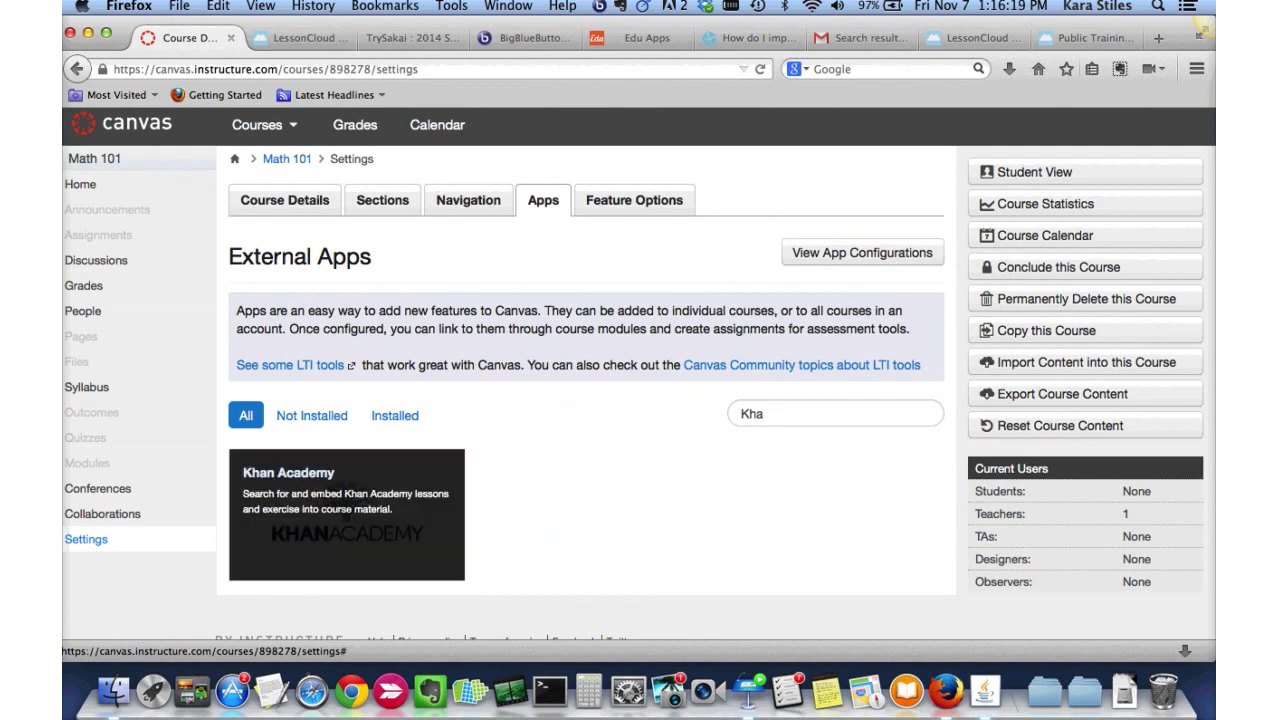
click(347, 515)
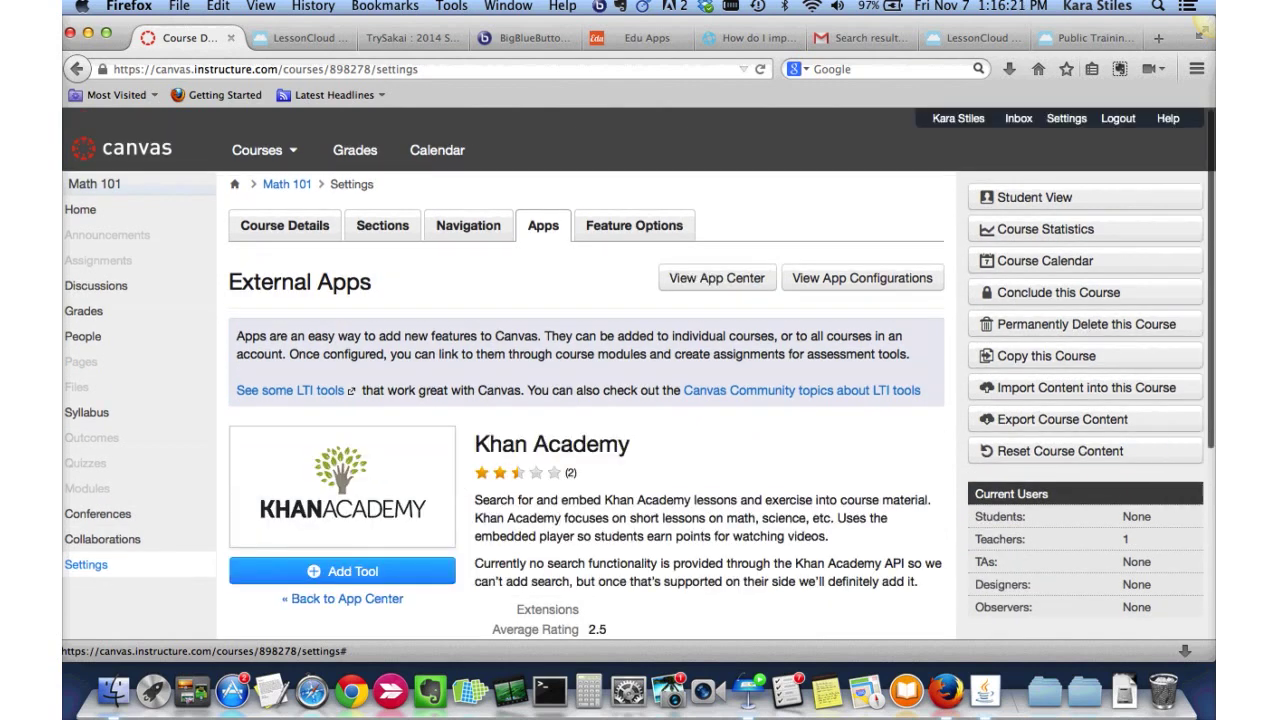
click(342, 571)
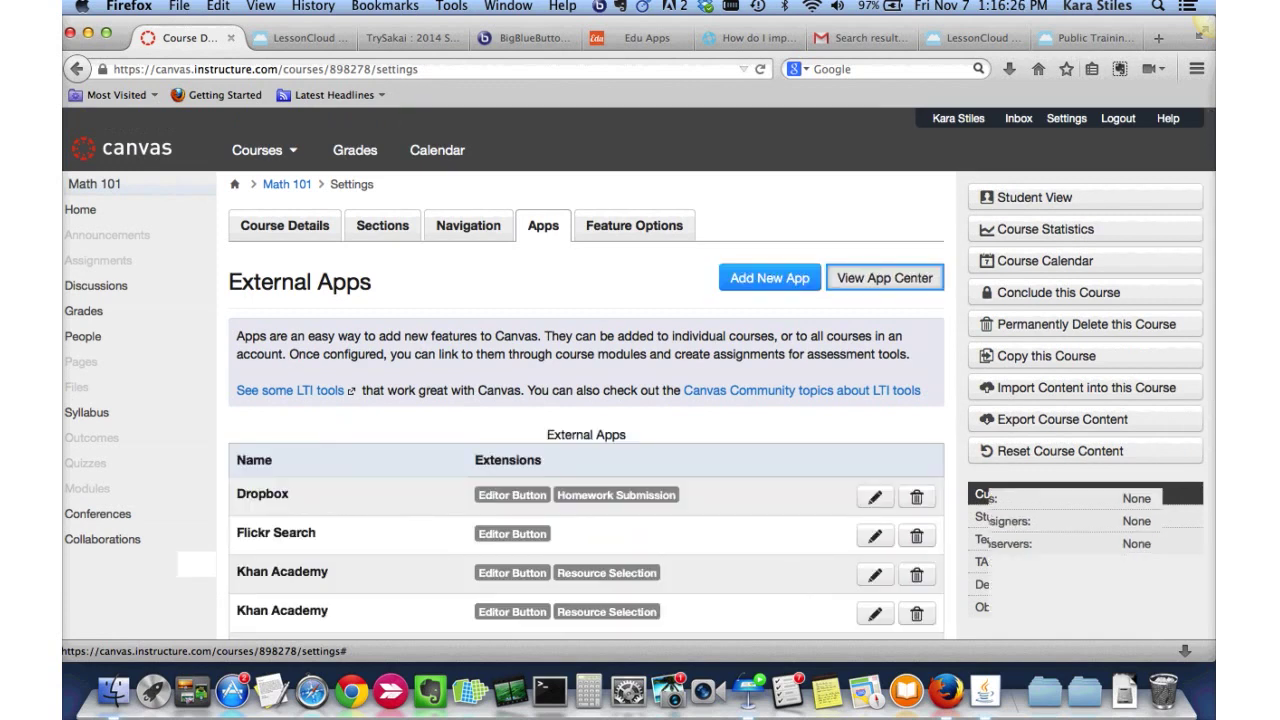
Review the installed External Apps, then go to Math 101's Modules page
scroll(586, 400, down, 5)
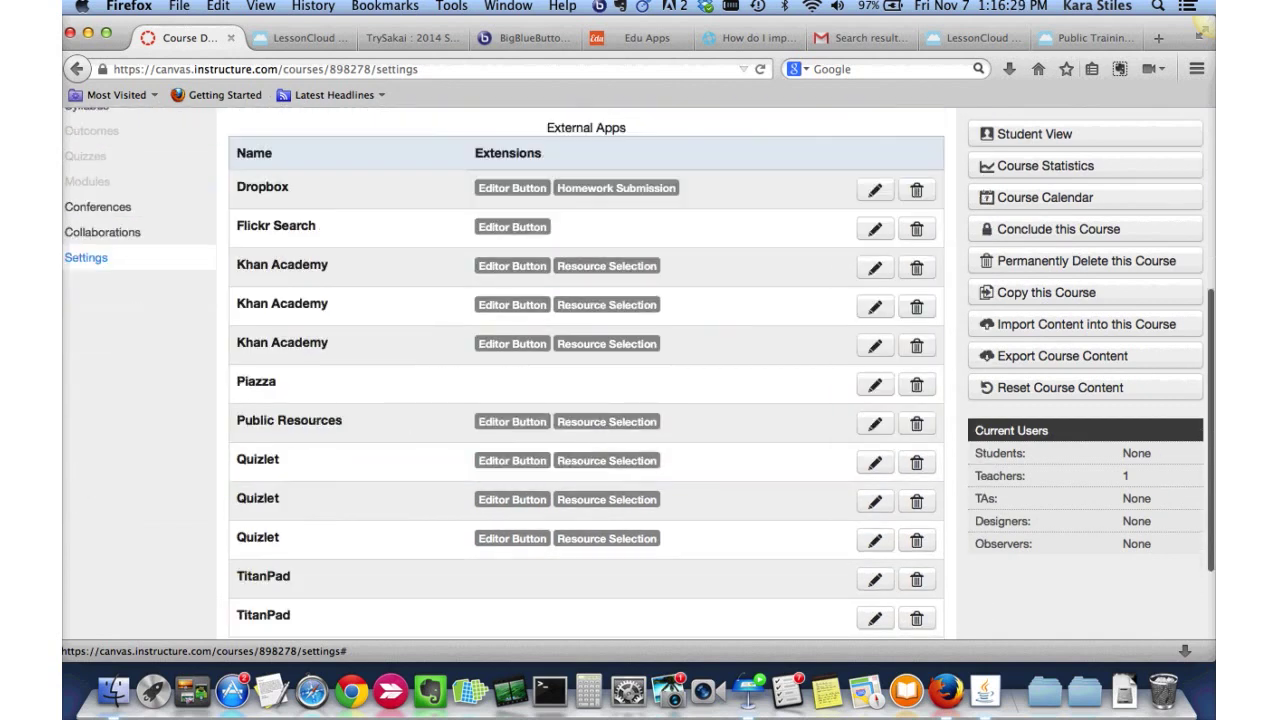
scroll(586, 400, down, 3)
scroll(586, 400, up, 10)
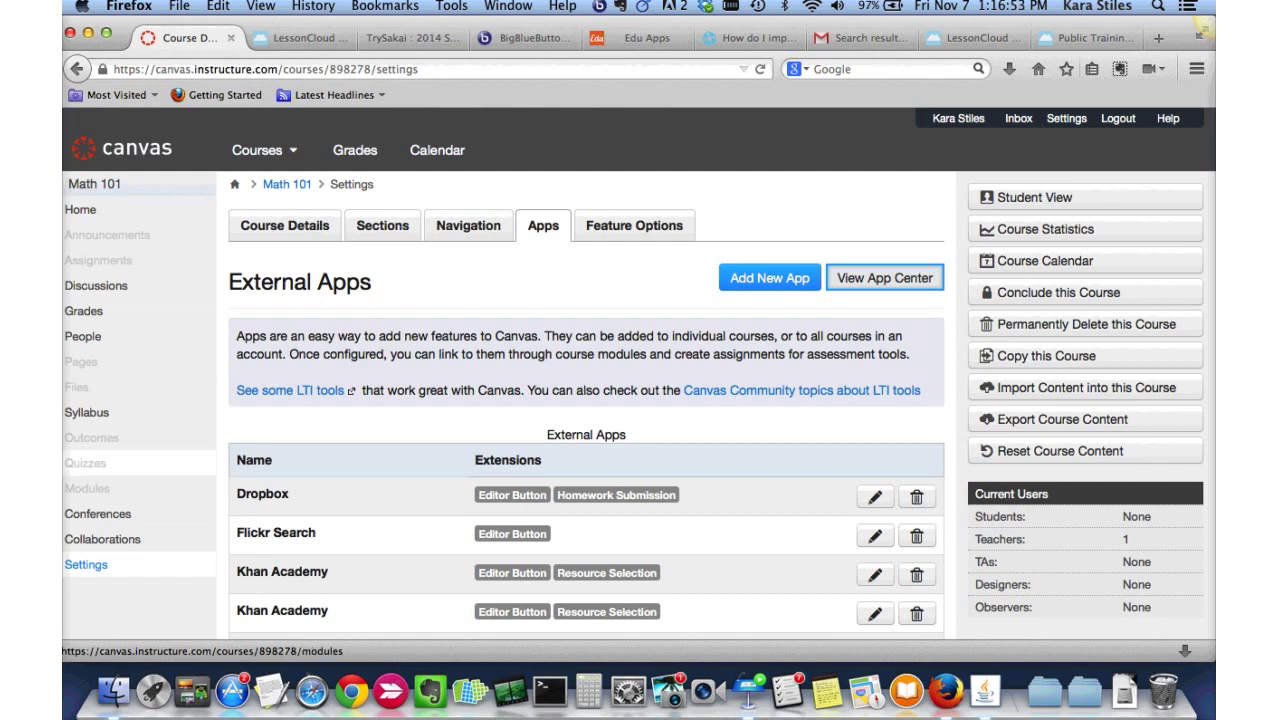
click(87, 488)
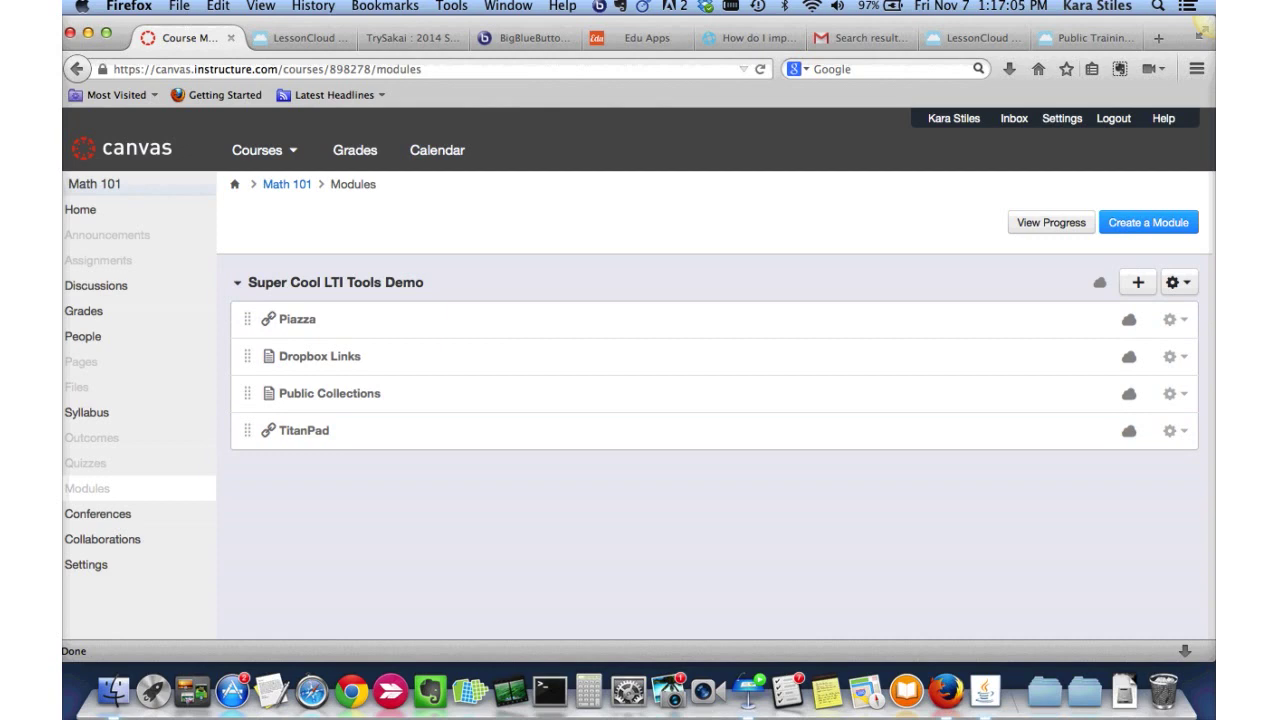
Add a new Content Page named 'Khan and Quizlet' to the LTI demo module and open it
click(1137, 282)
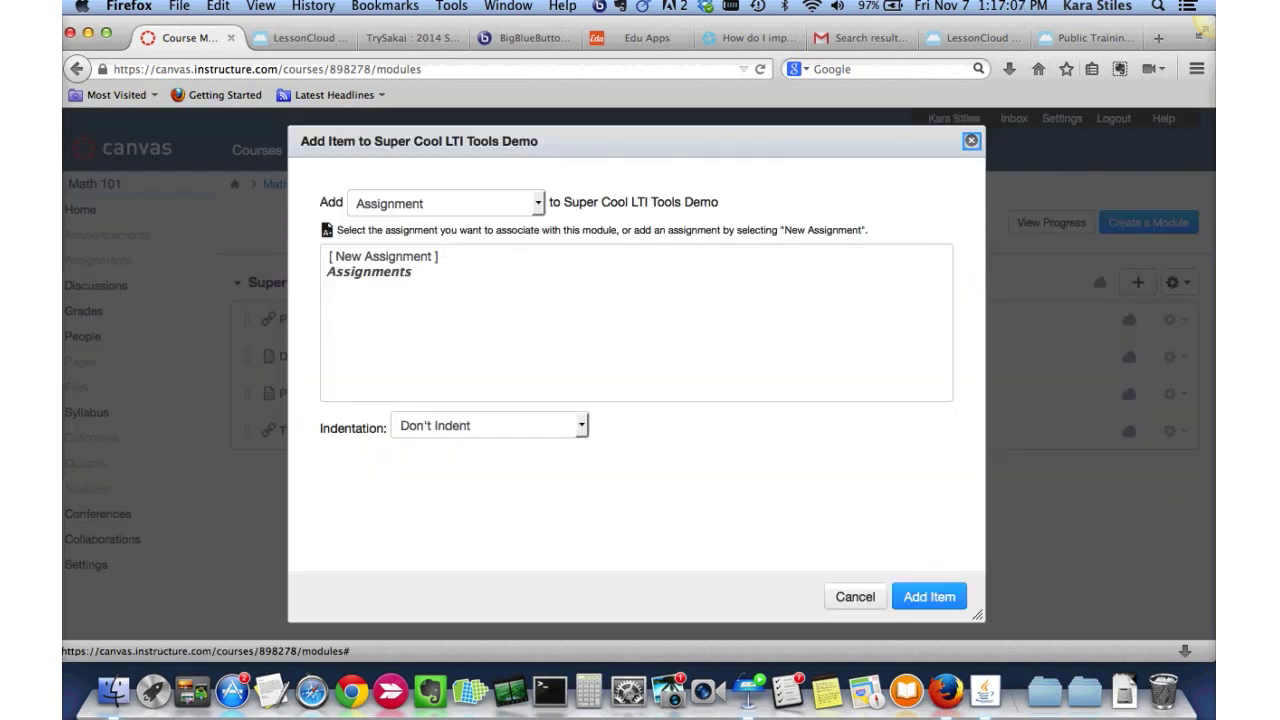
click(445, 203)
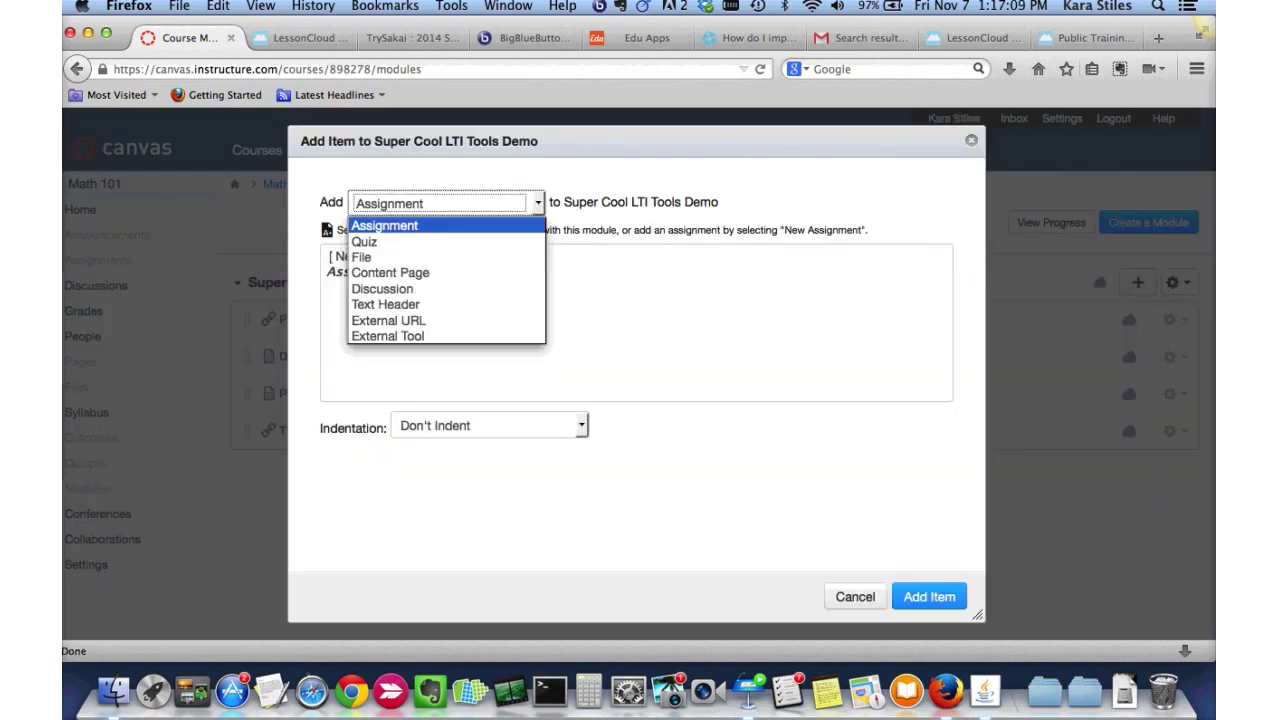
key(Return)
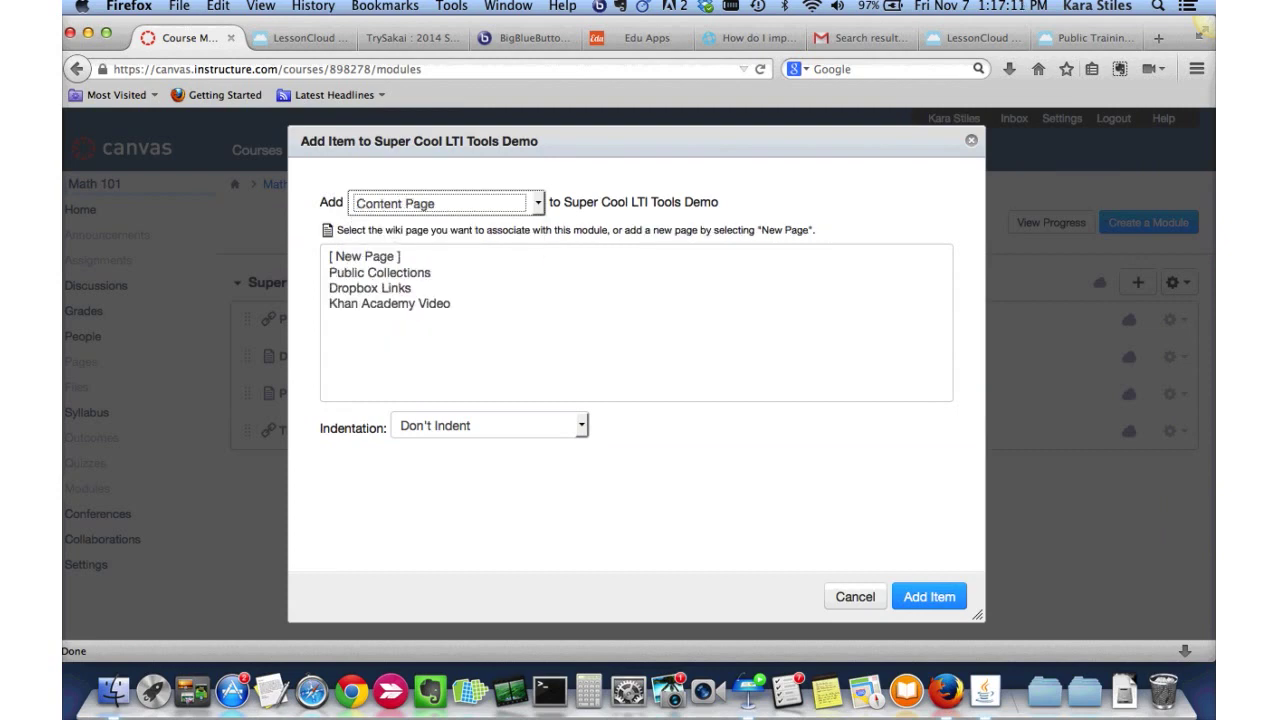
click(364, 256)
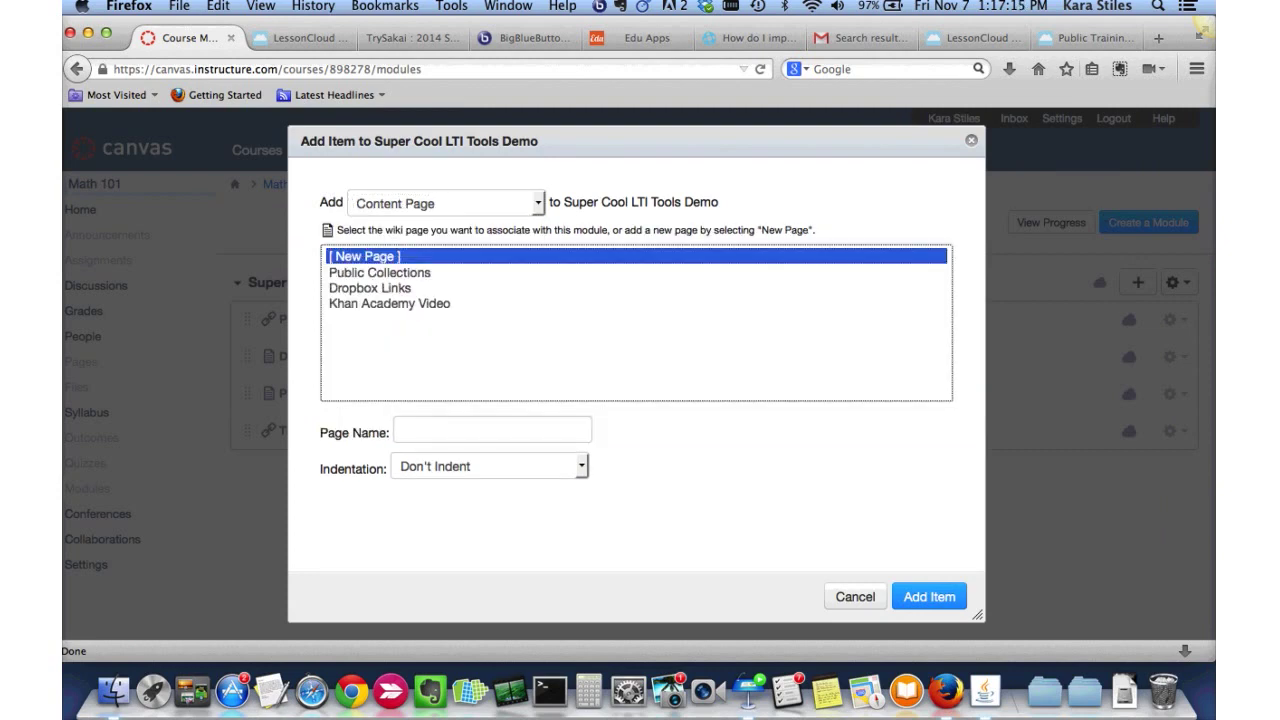
click(492, 429)
text(K)
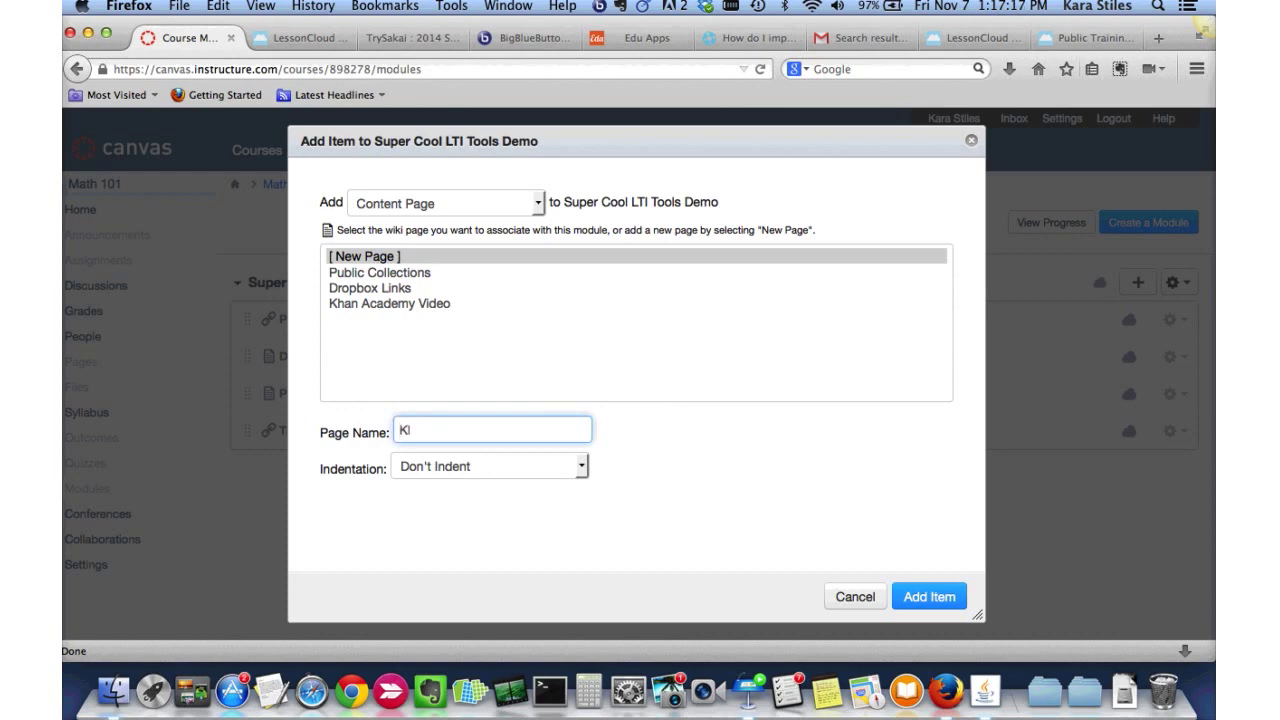
text(han and Quizlet)
key(Return)
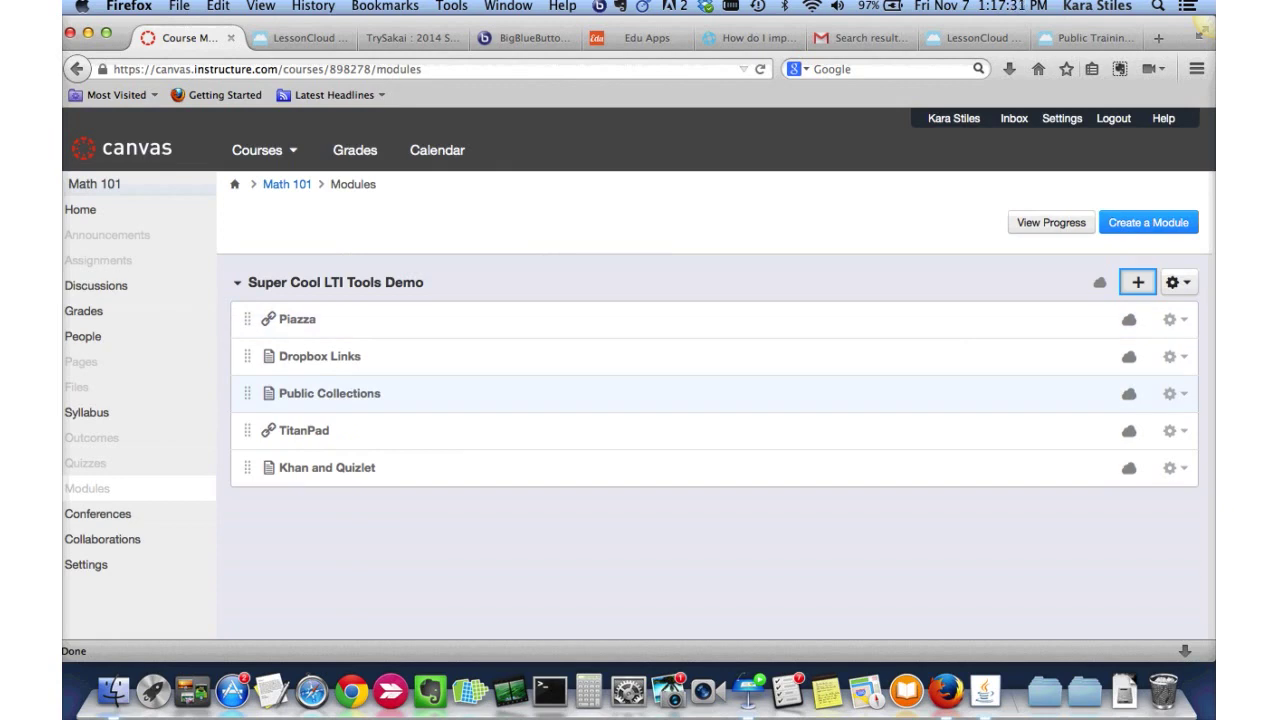
click(327, 467)
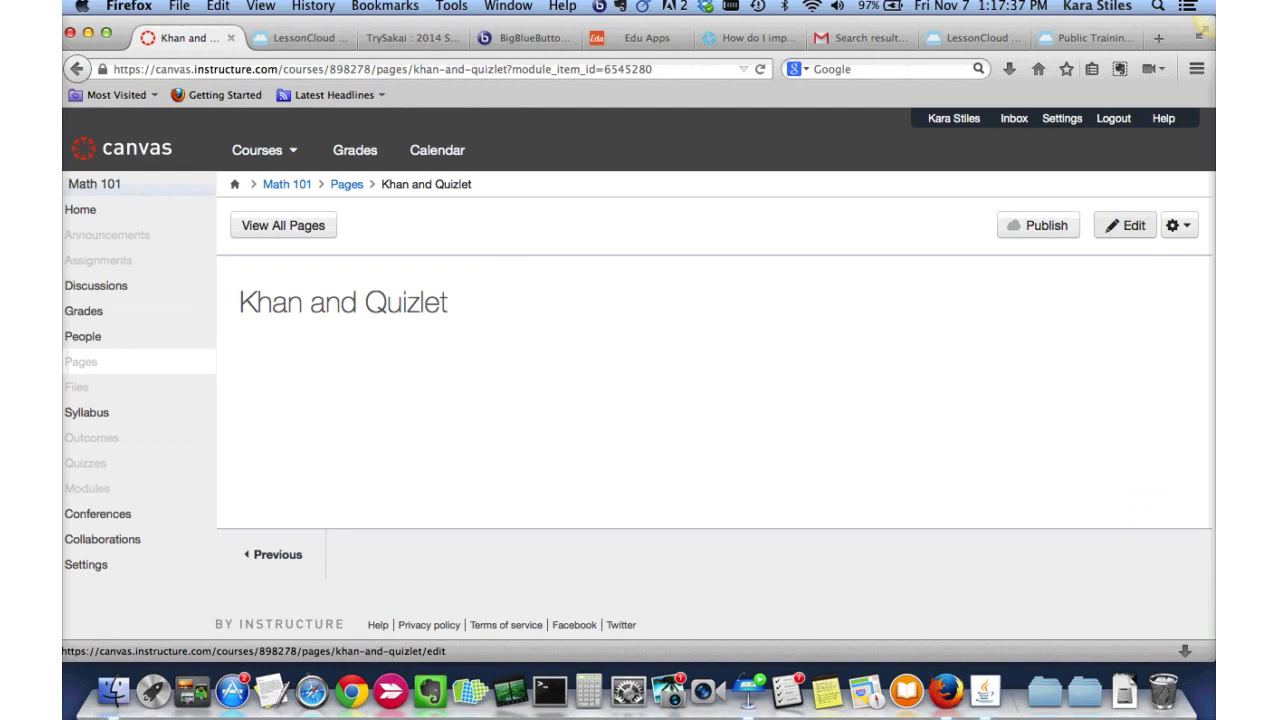
Put the 'Khan and Quizlet' page into edit mode with the cursor in its body
click(1125, 225)
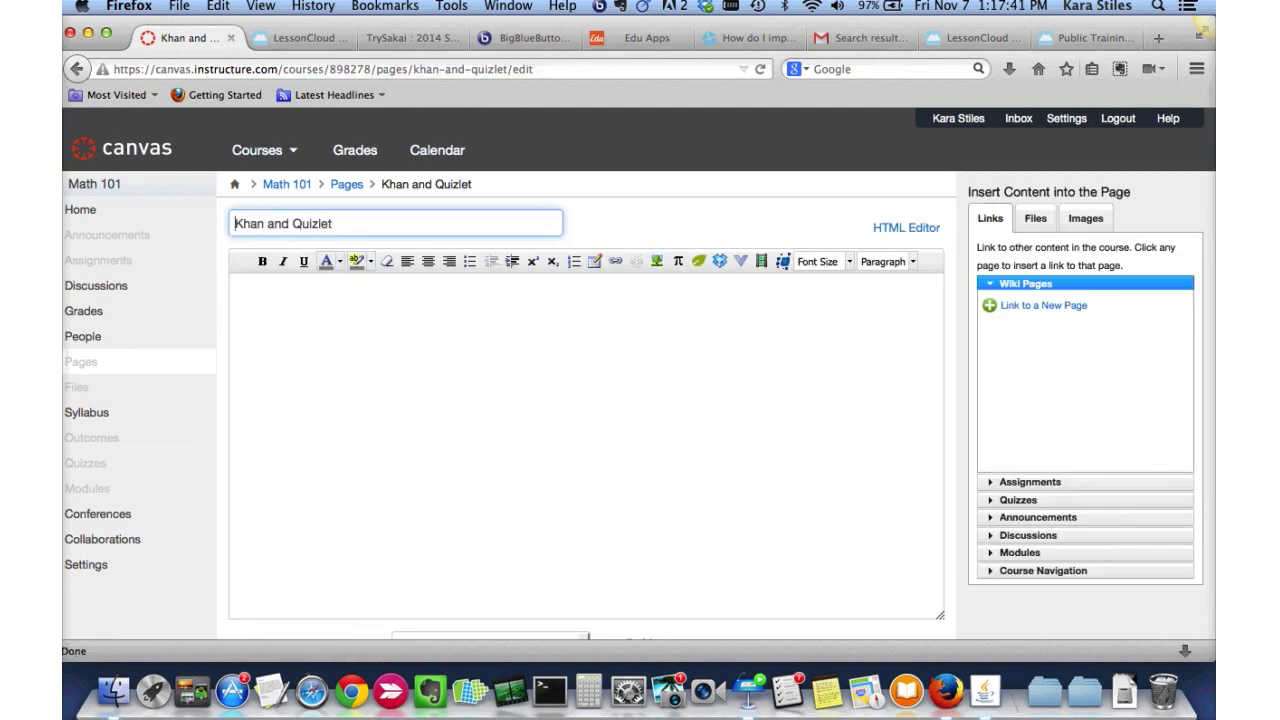
click(240, 298)
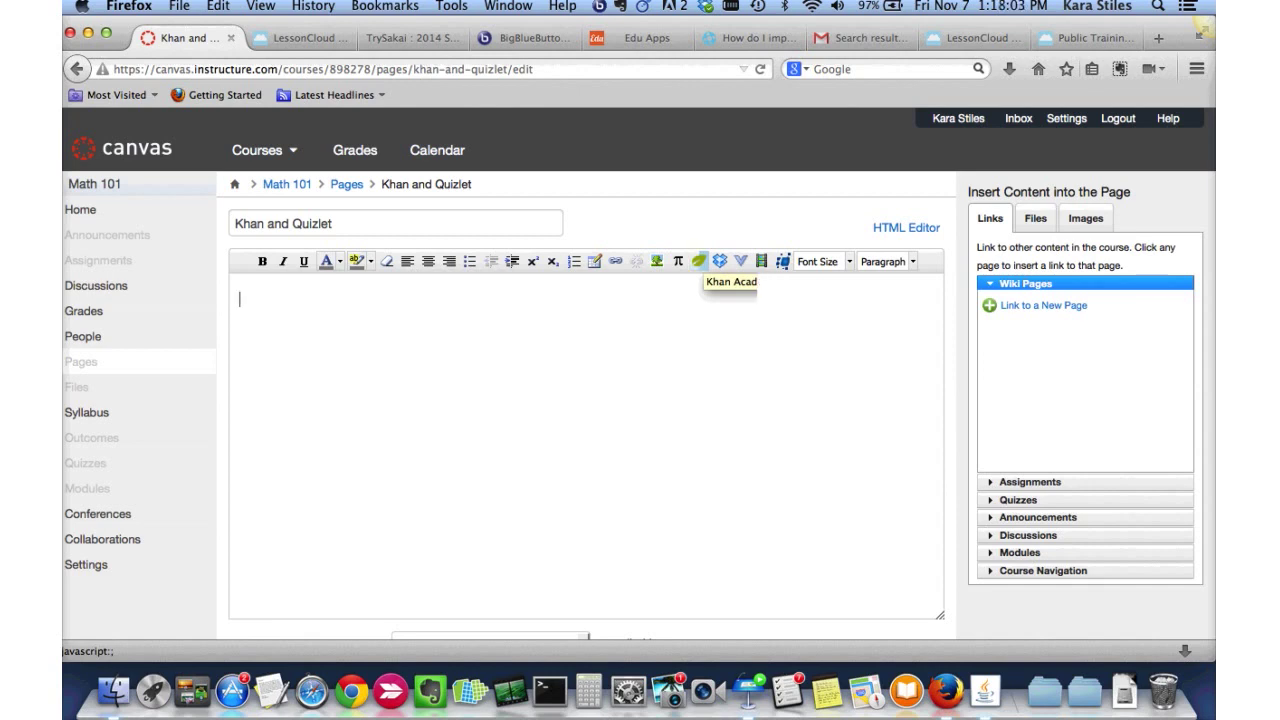
Embed the Khan Academy 'Congruent Triangles and SSS' video from Math > Geometry > Congruence
click(698, 261)
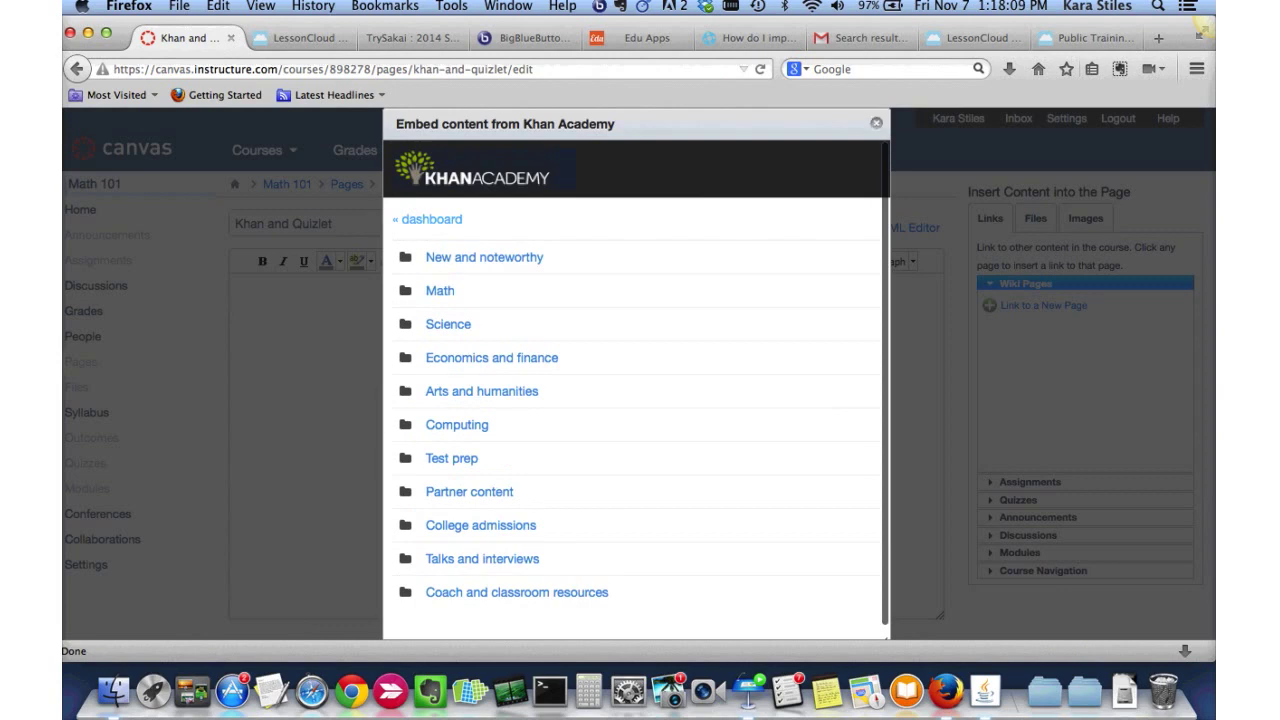
click(440, 290)
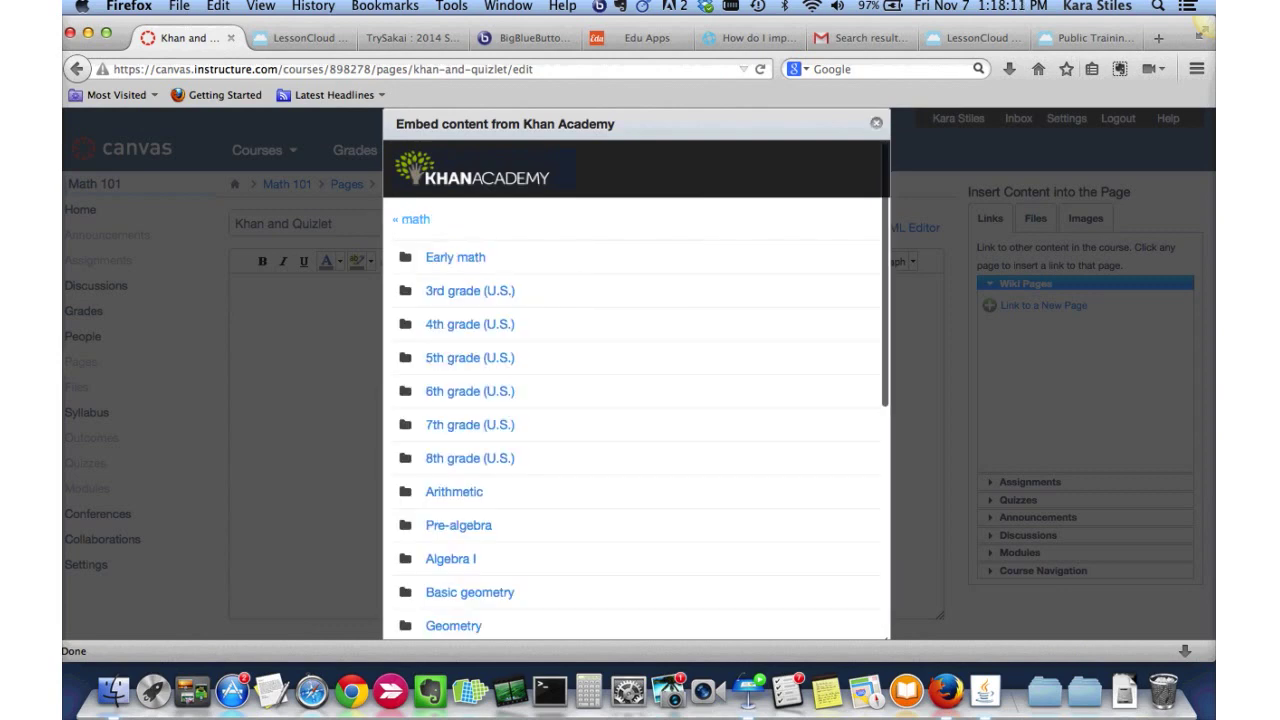
scroll(453, 400, down, 5)
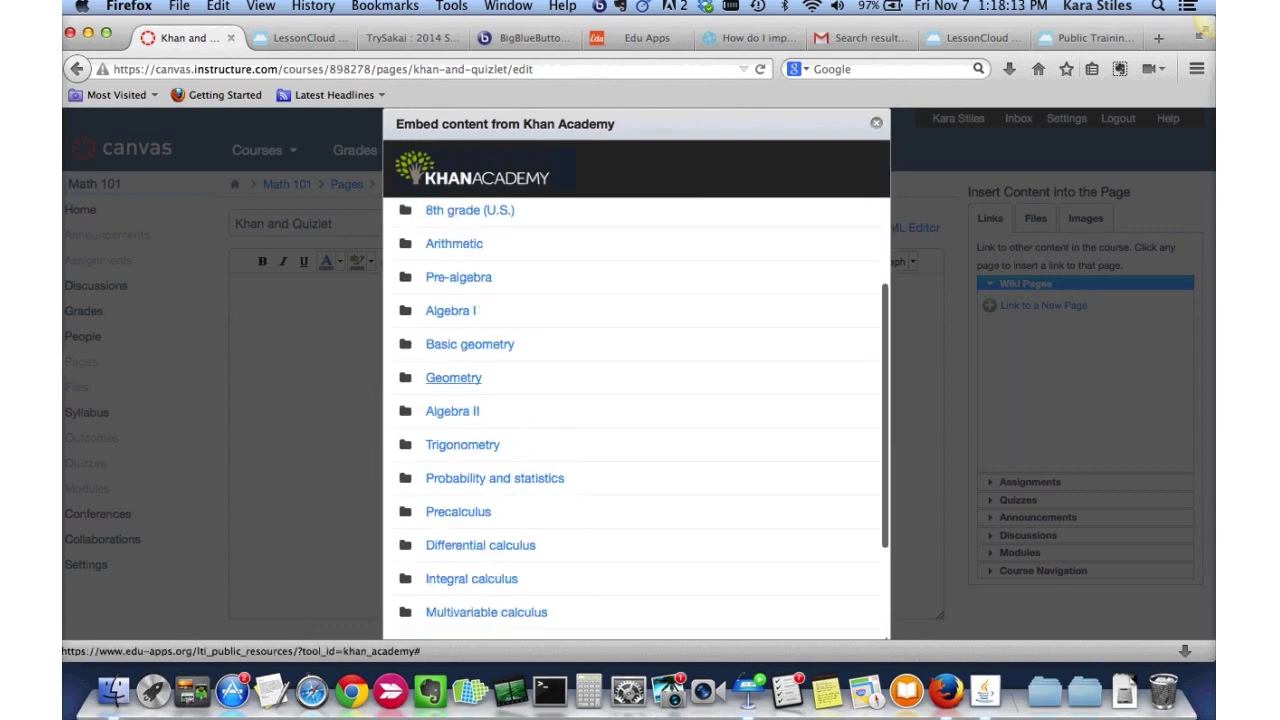
click(453, 374)
click(460, 324)
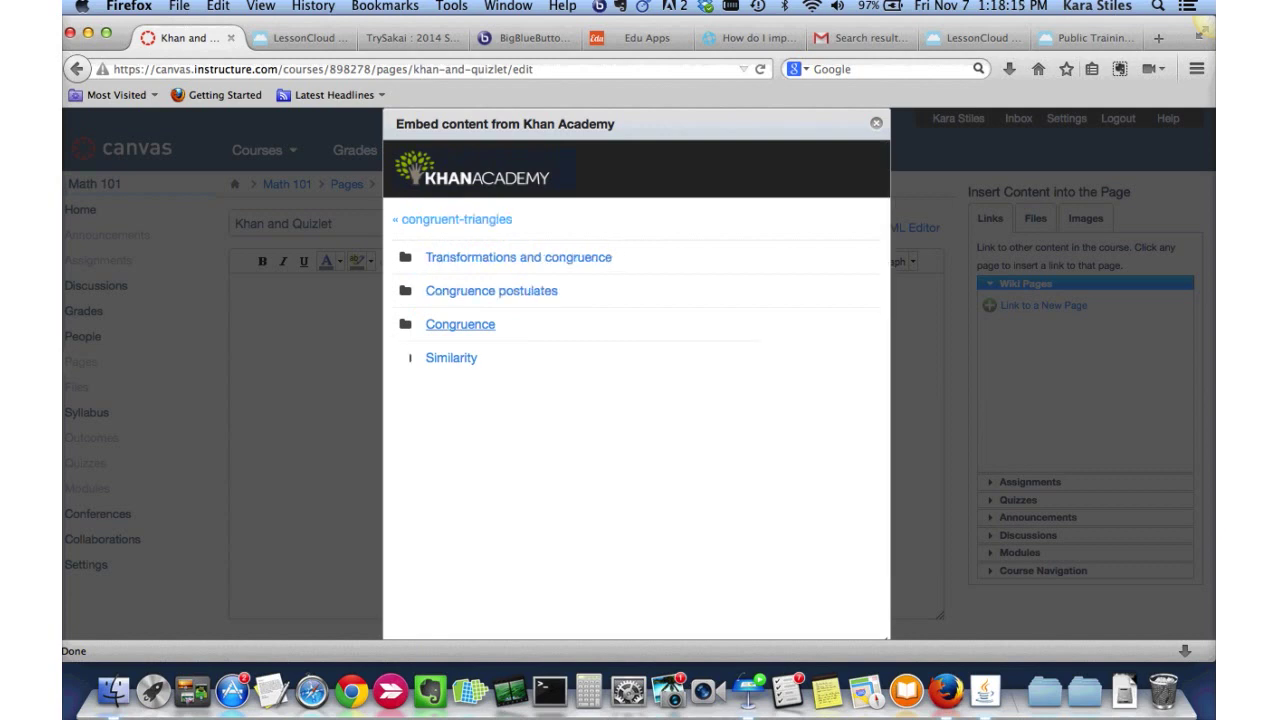
click(460, 324)
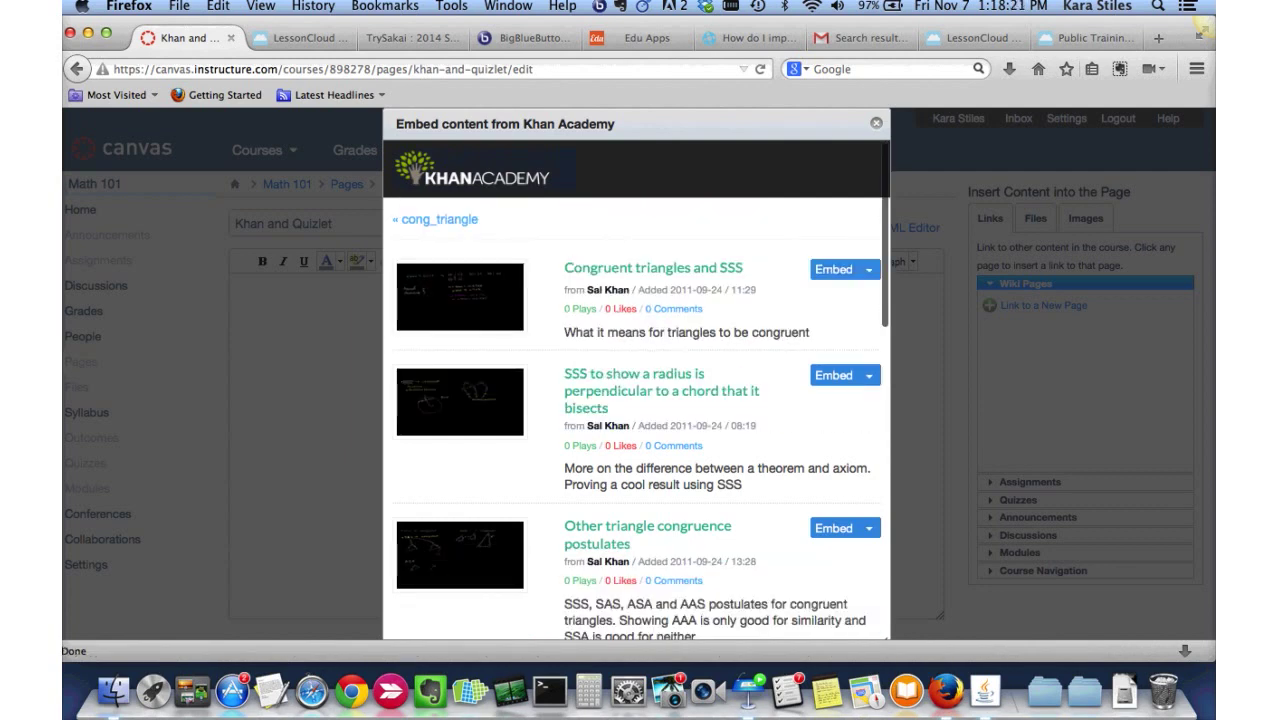
click(833, 269)
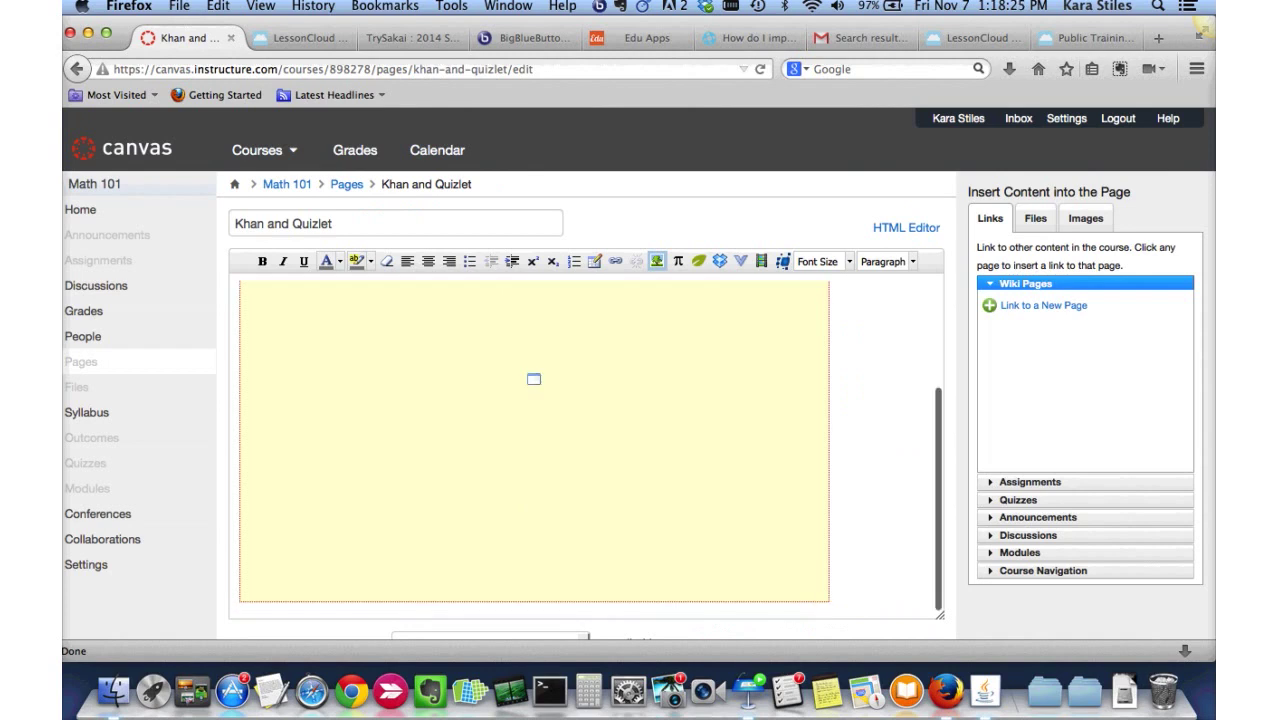
Save the page, check the embedded video, and return to editing
scroll(590, 380, down, 4)
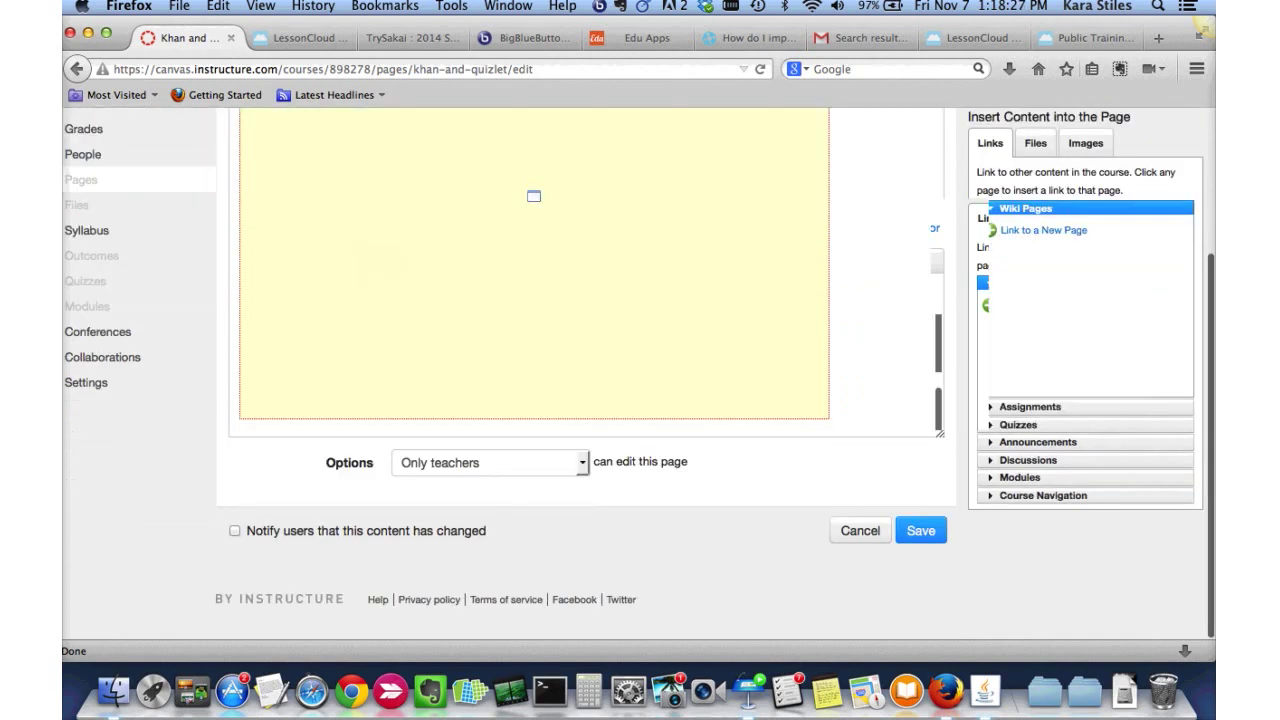
click(921, 530)
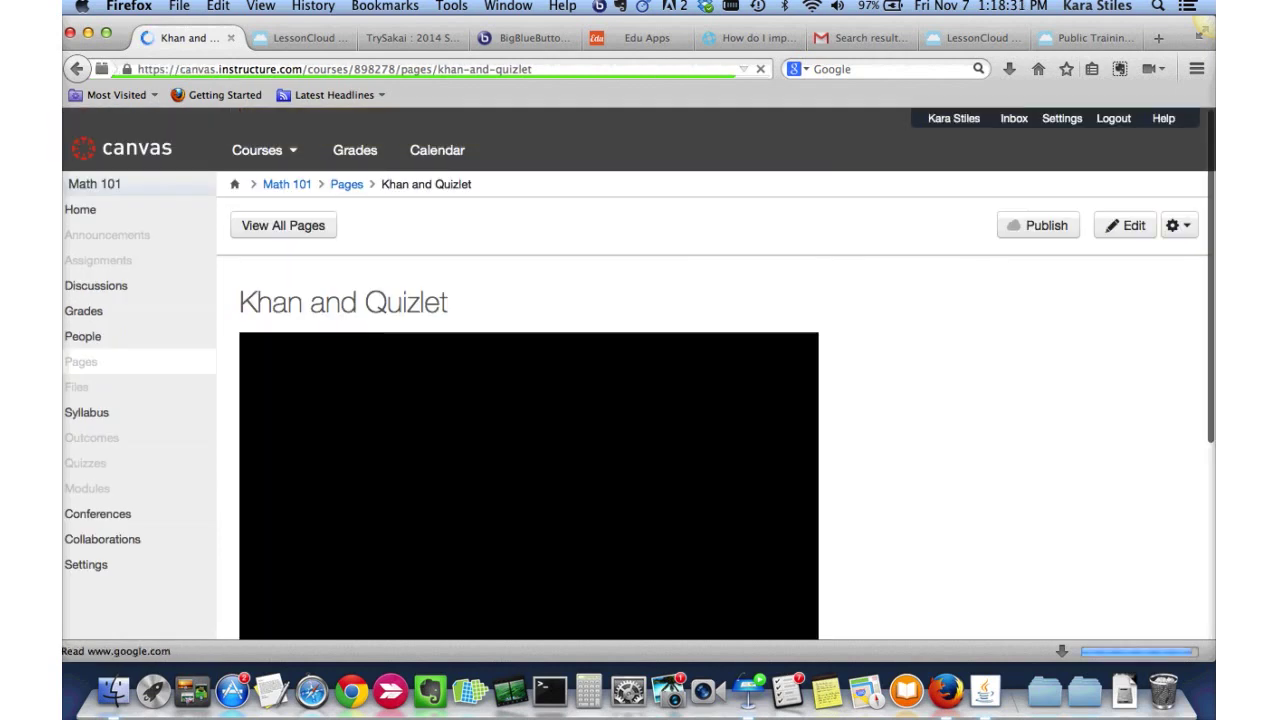
scroll(640, 380, down, 5)
scroll(640, 380, up, 4)
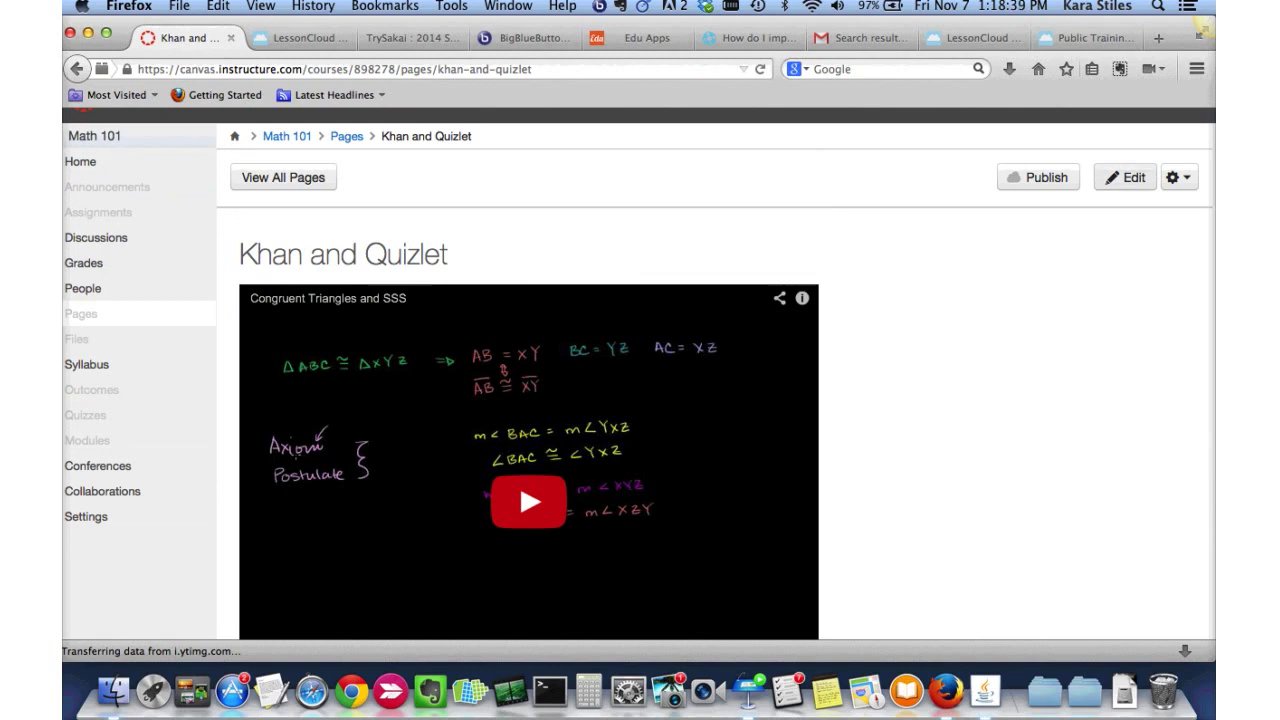
click(1127, 177)
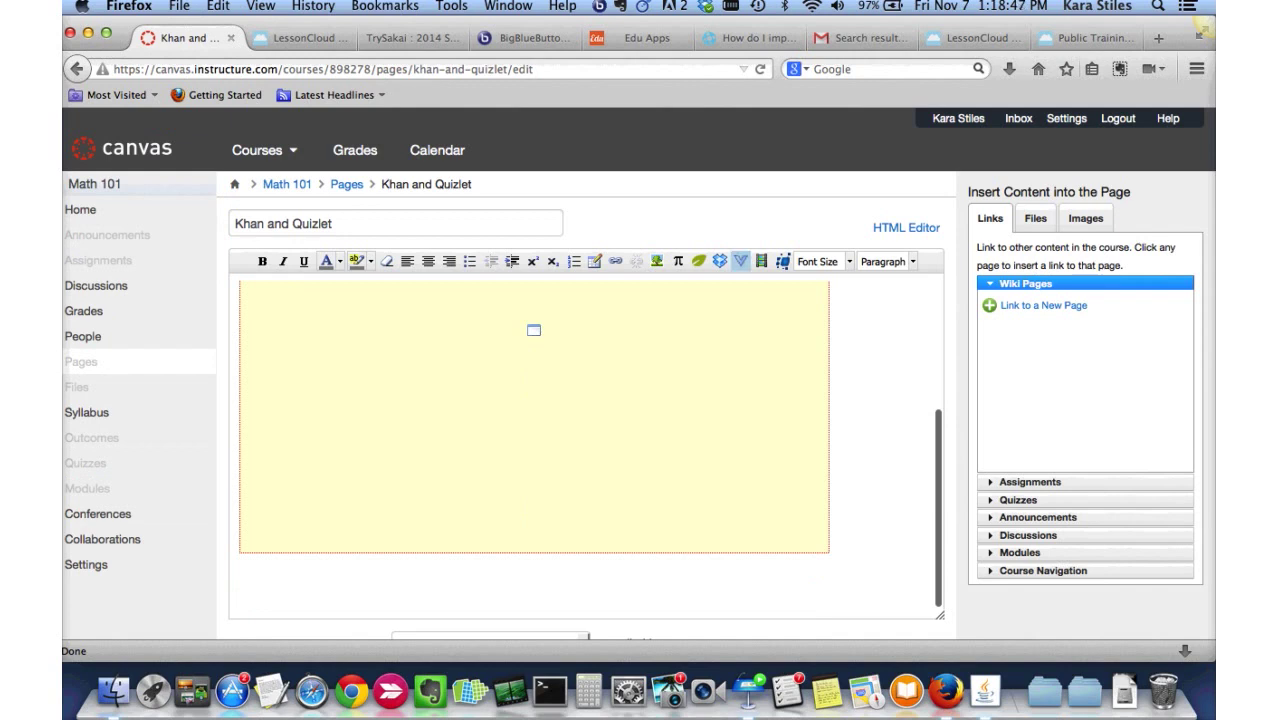
Search the Quizlet tool for 'math' and embed the 16-term MATH flashcard set
click(740, 261)
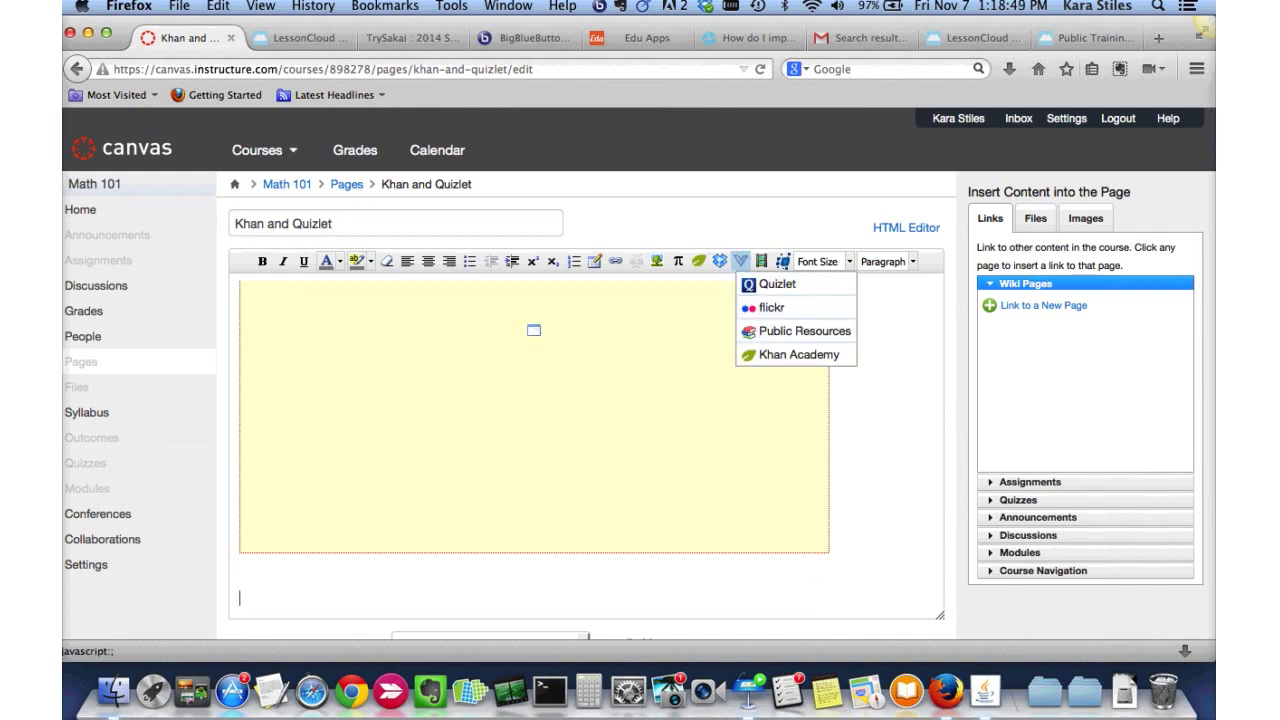
click(777, 284)
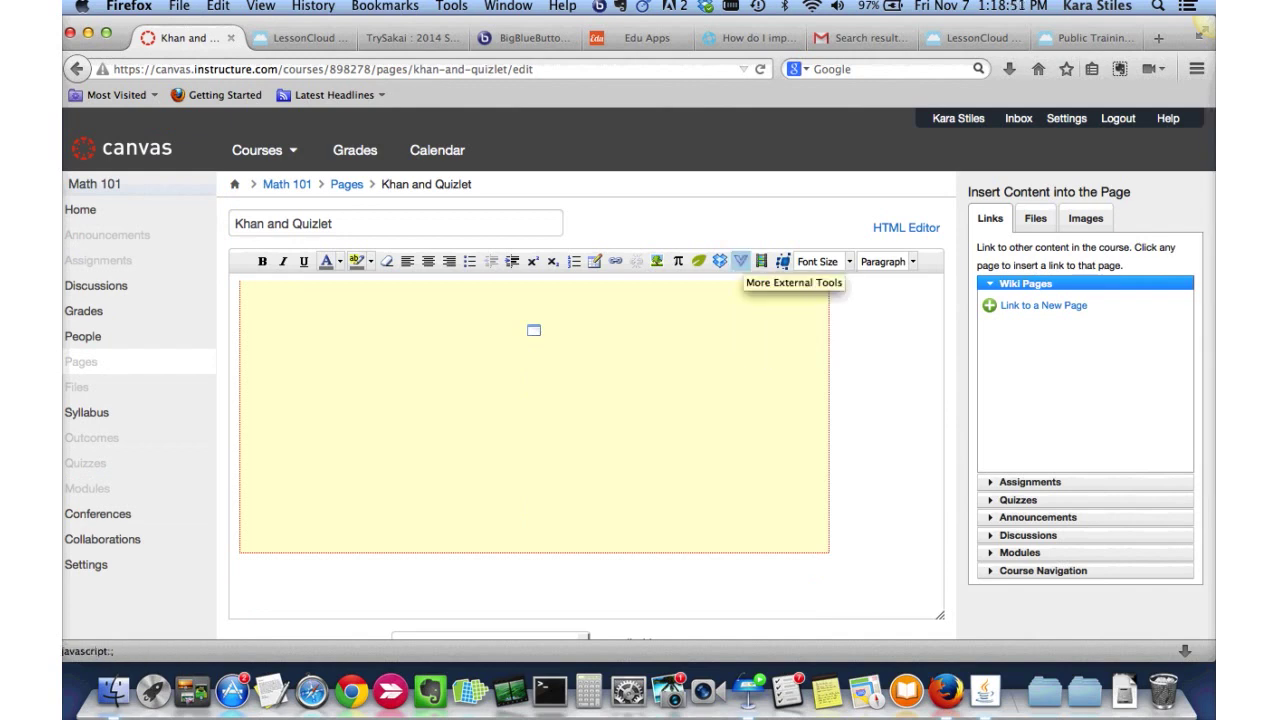
click(740, 261)
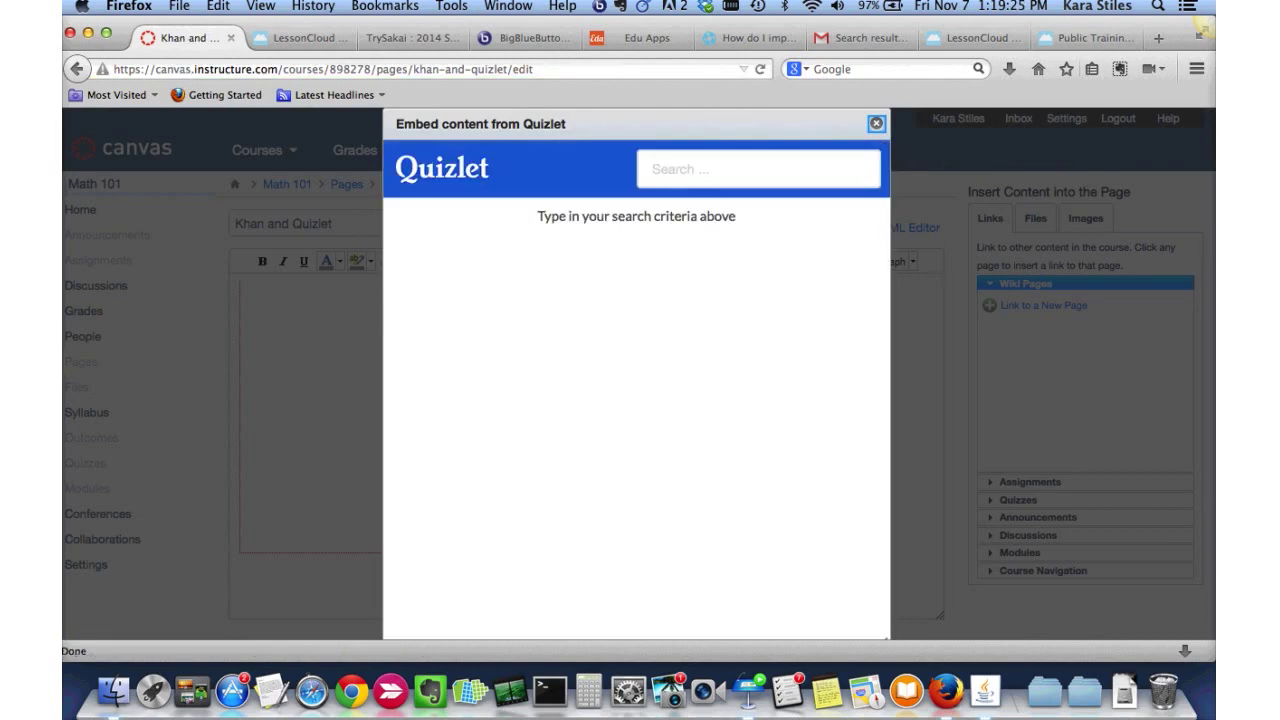
click(720, 169)
text(math)
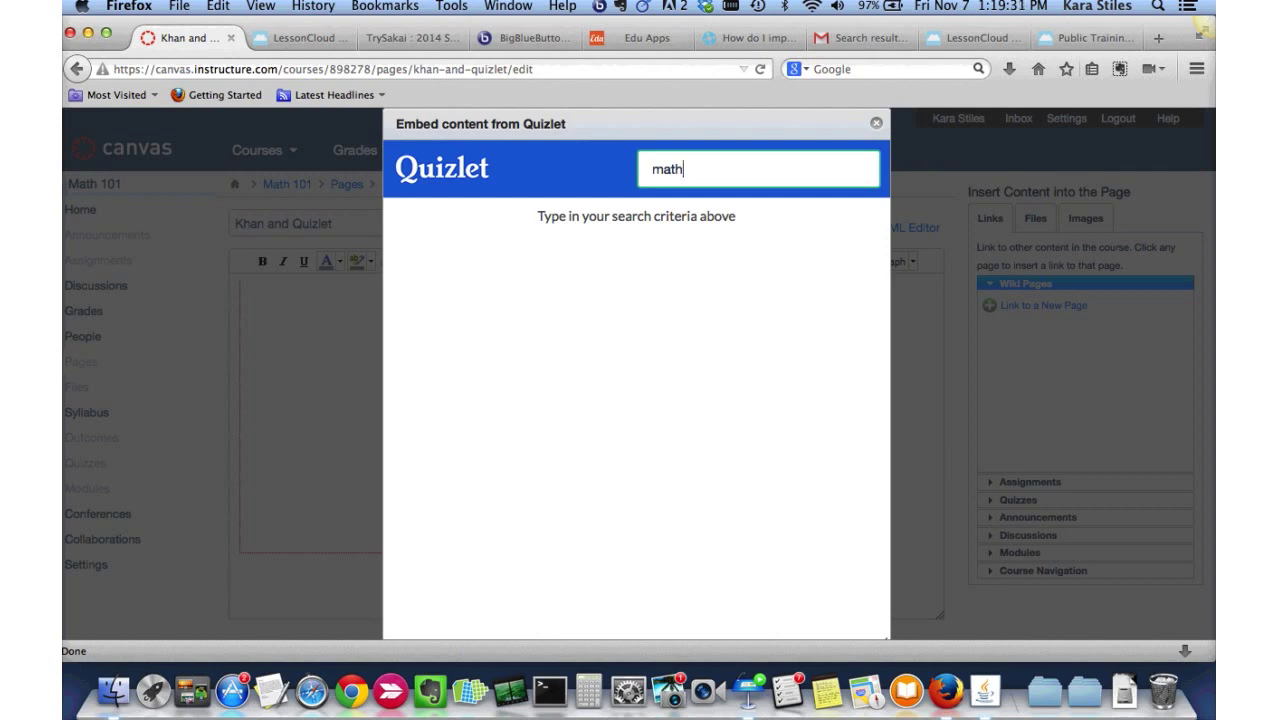
key(Return)
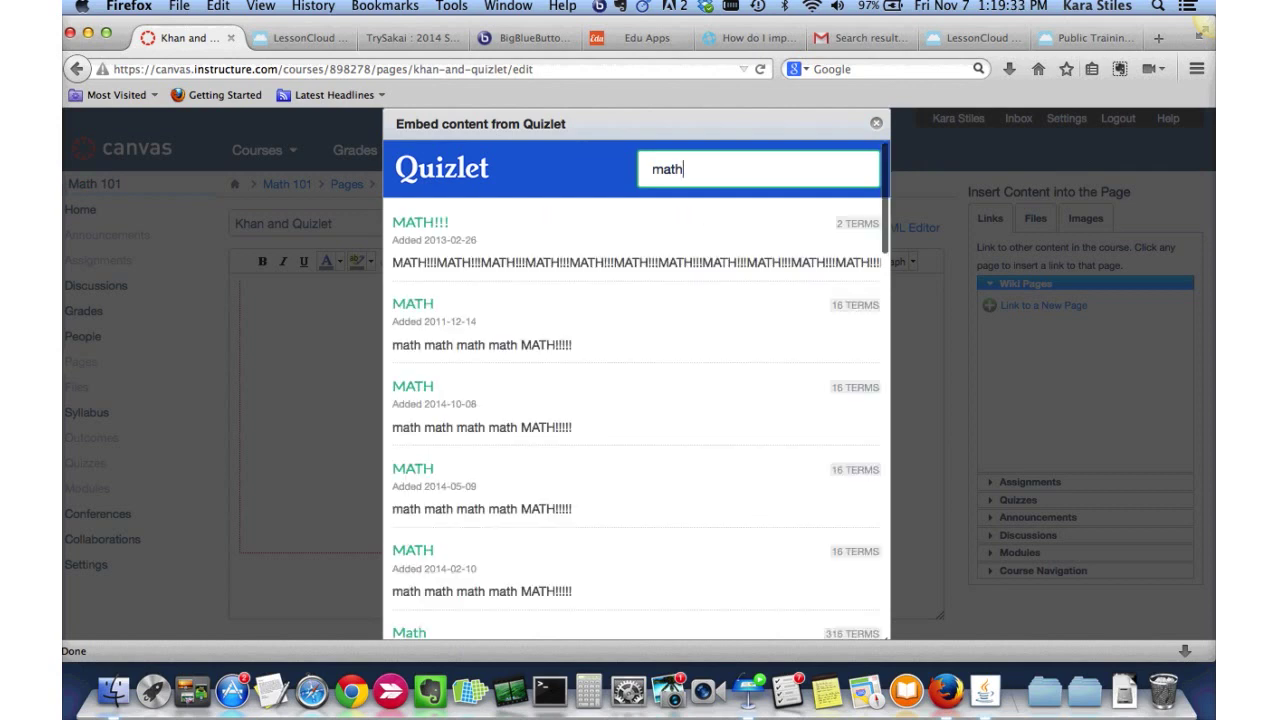
click(412, 303)
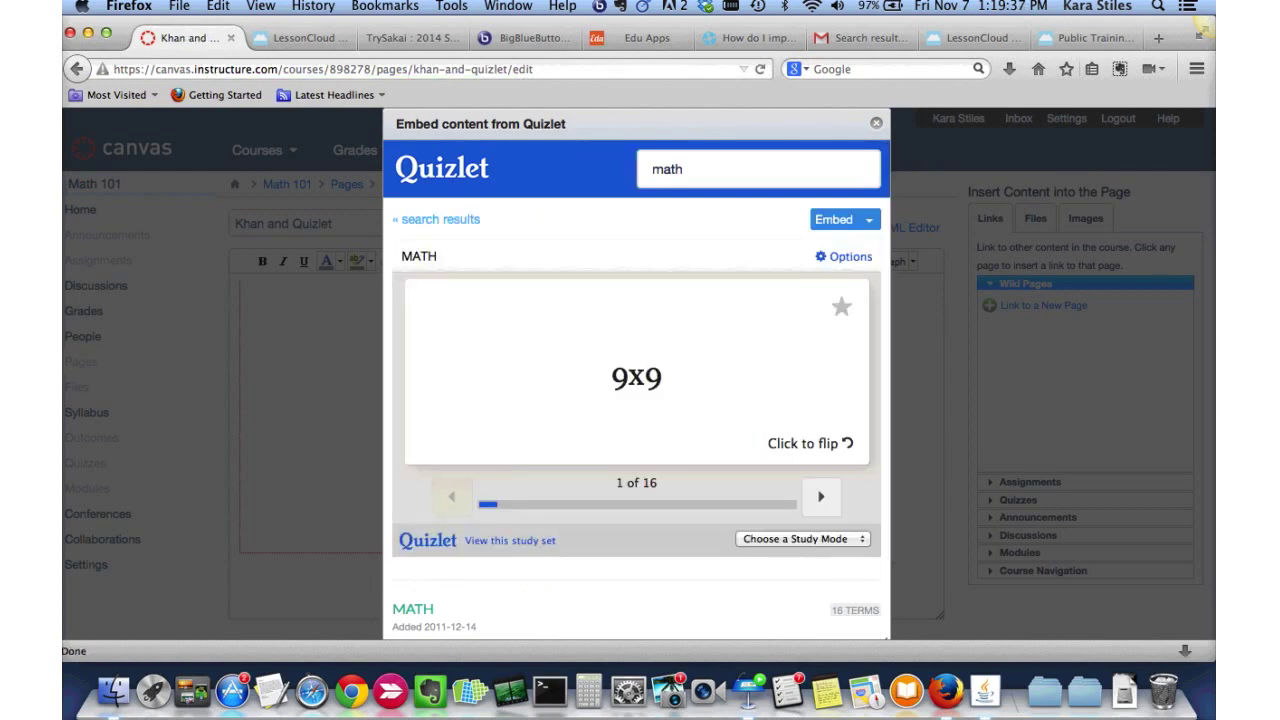
click(833, 219)
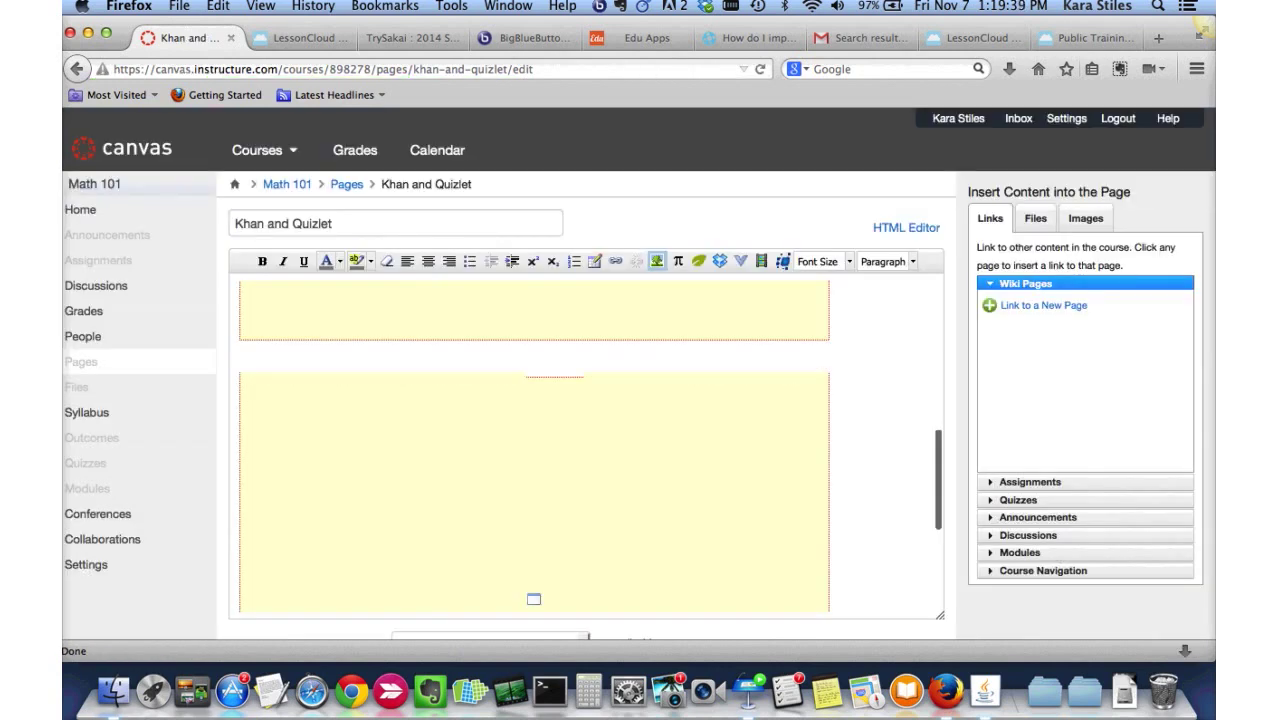
scroll(534, 445, down, 3)
scroll(825, 413, down, 4)
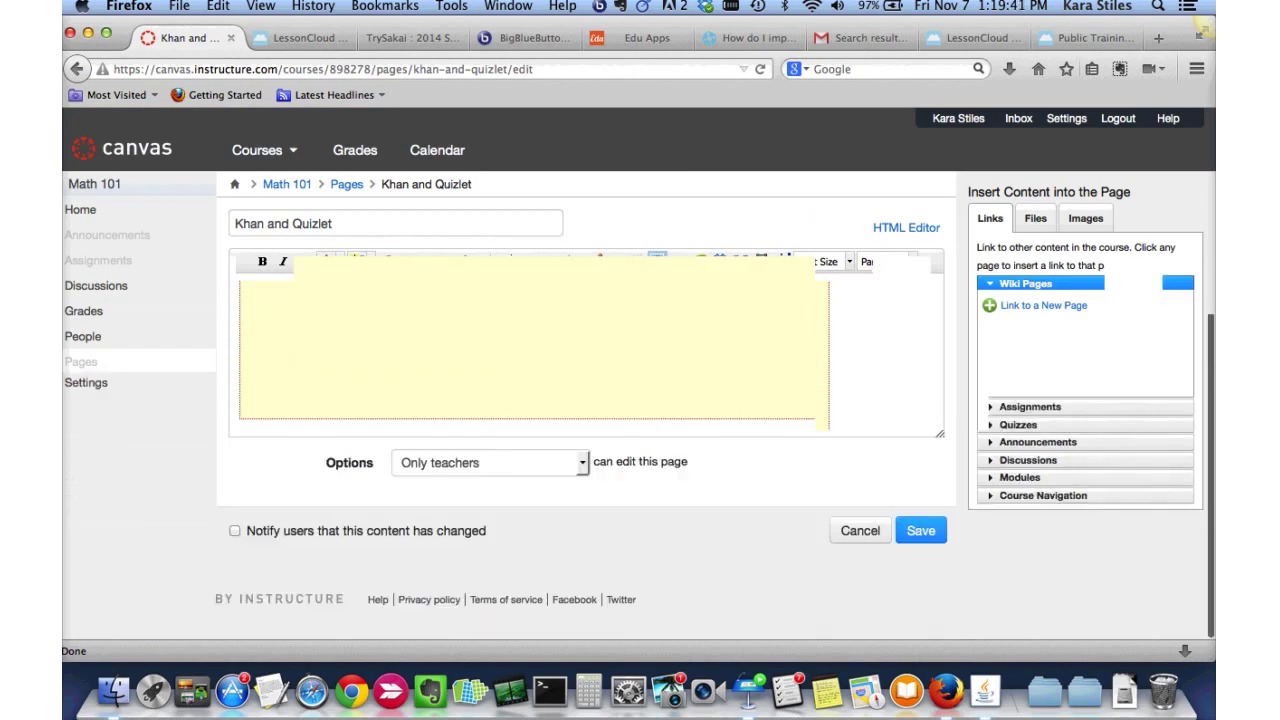
Save the page and scroll to confirm the MATH flashcards sit below the video
click(920, 530)
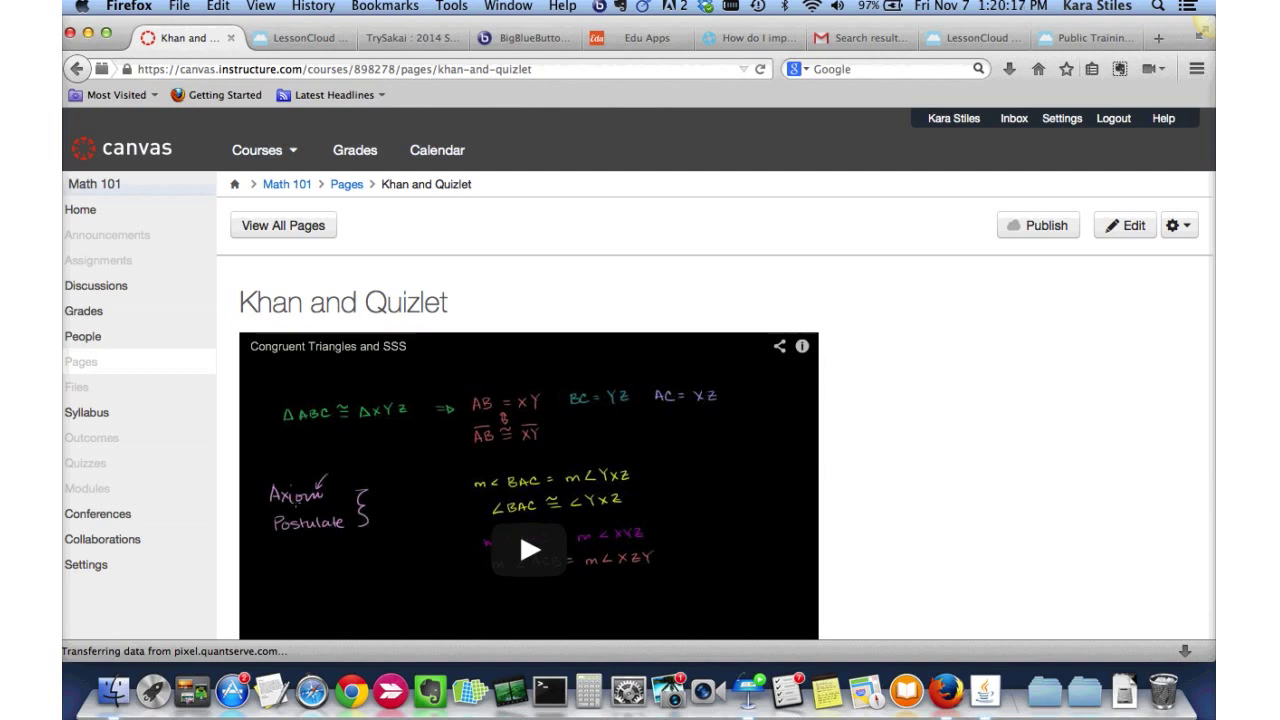
scroll(640, 400, down, 5)
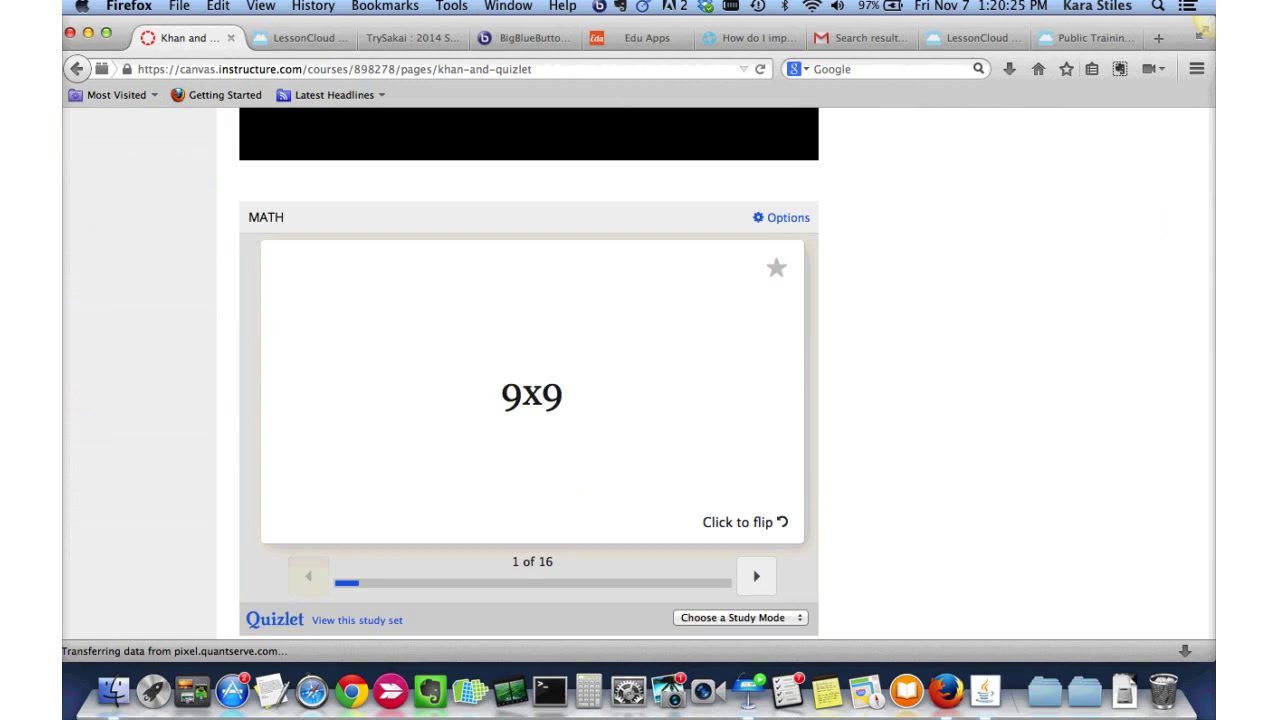
scroll(640, 370, up, 10)
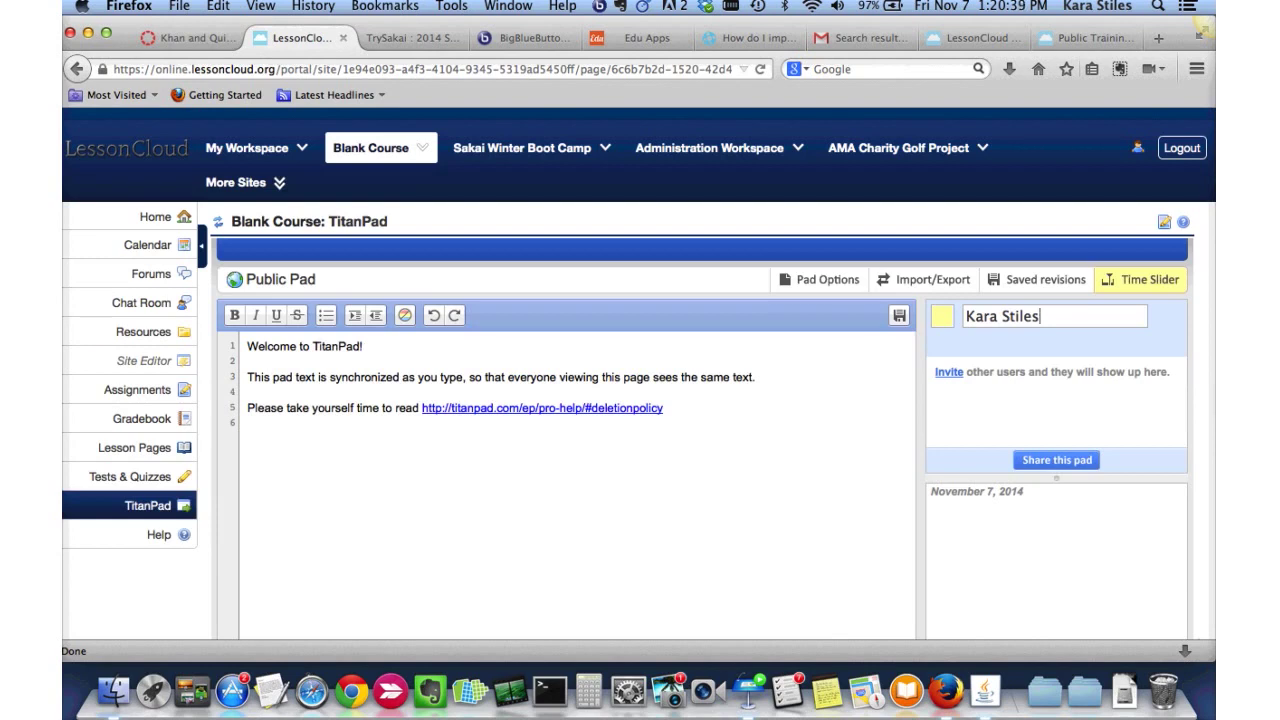
In the Blank Course's Site Editor, tick Quizlet and TED Videos and finish adding them
click(144, 360)
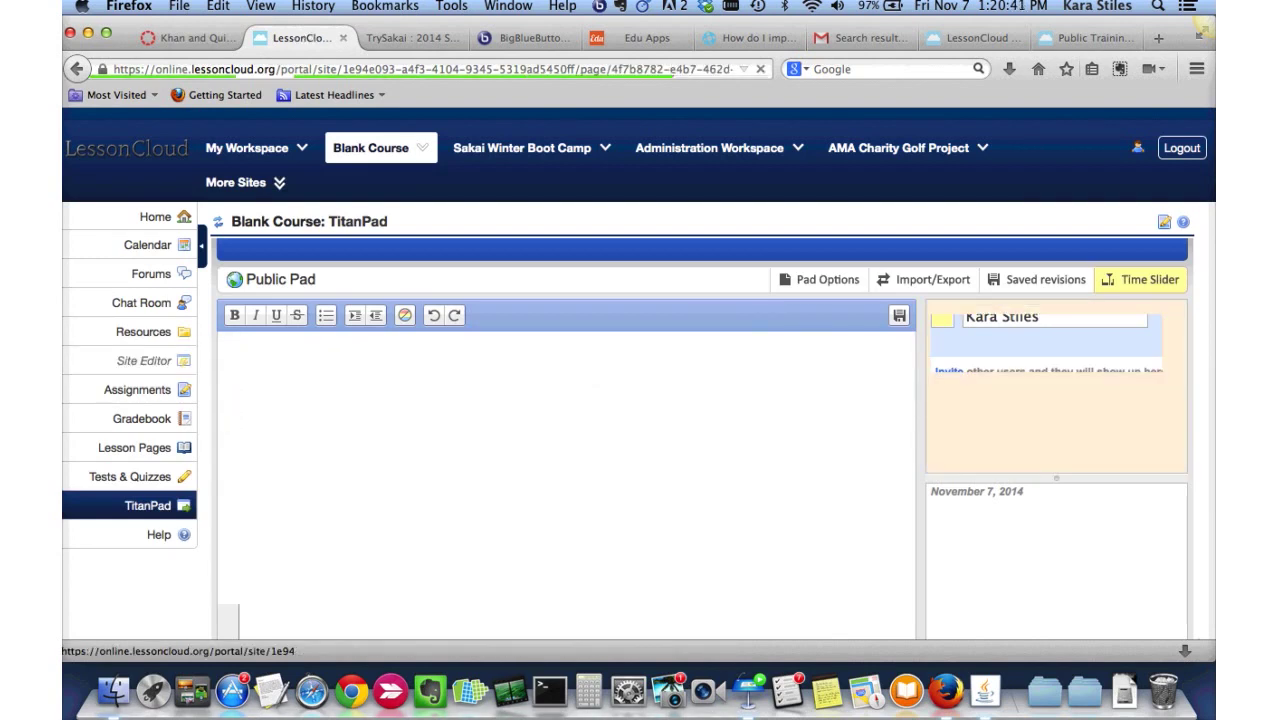
click(366, 251)
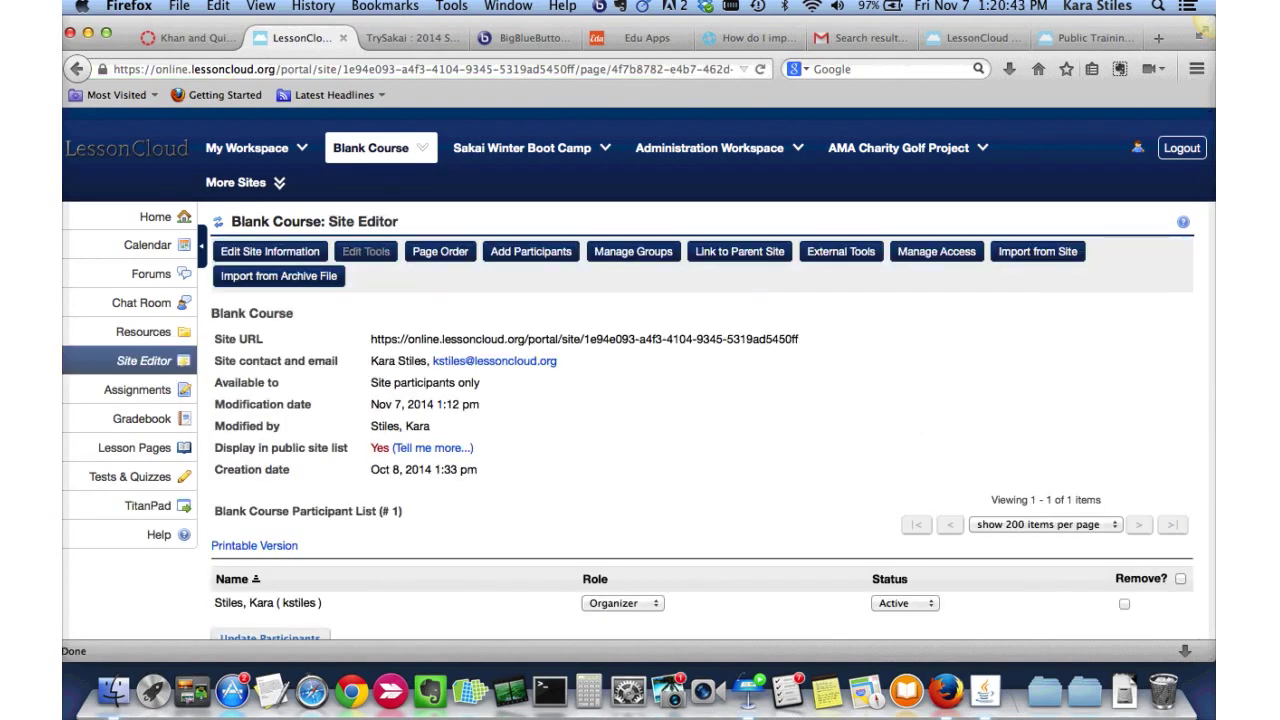
scroll(600, 400, down, 10)
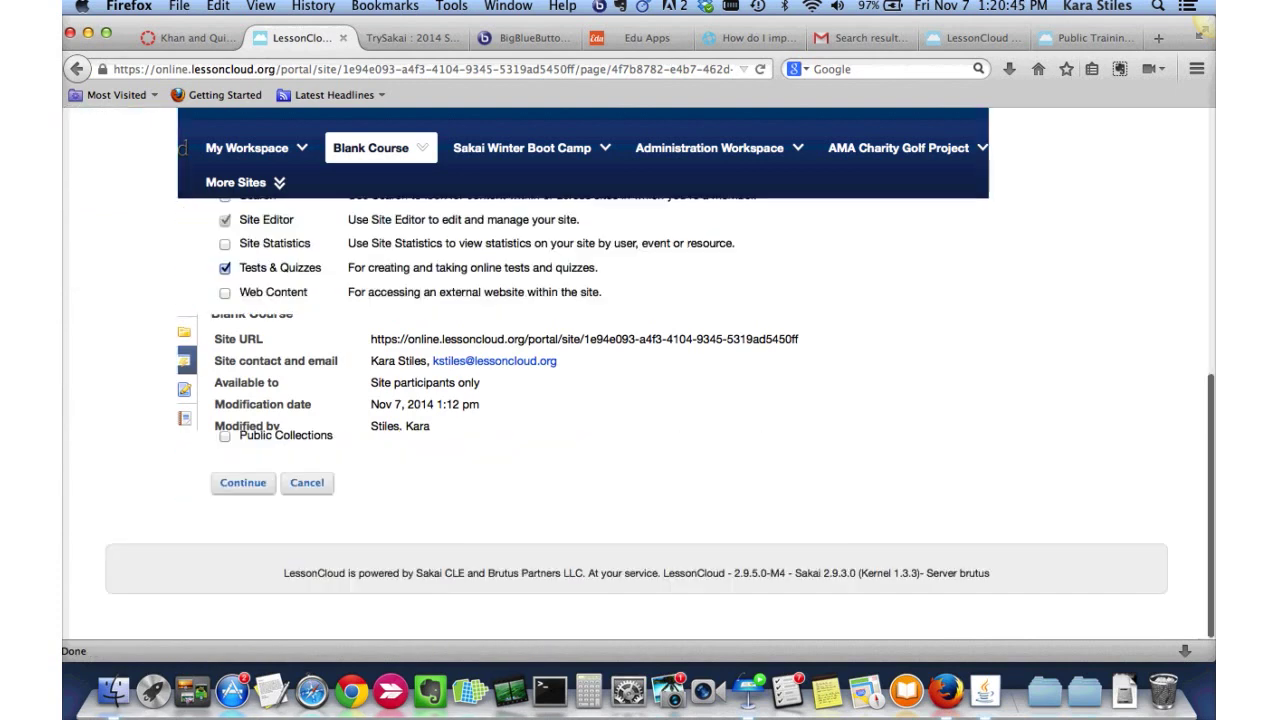
click(225, 363)
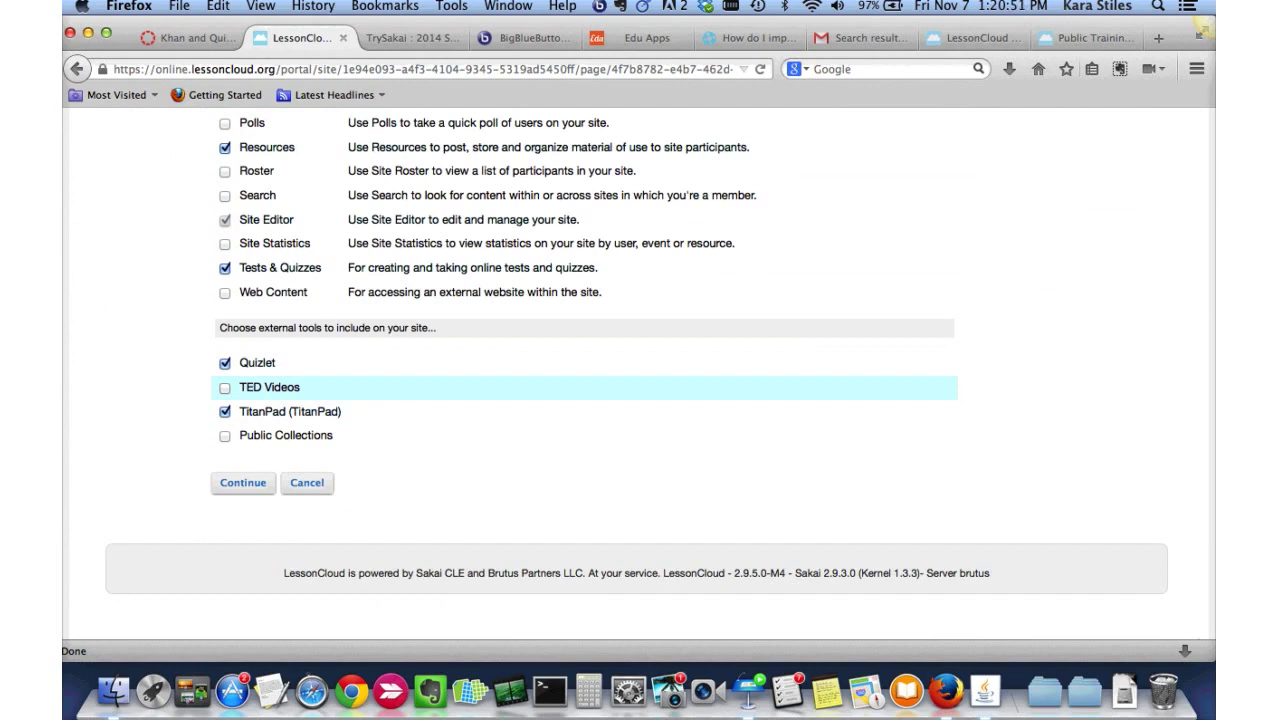
click(224, 387)
click(243, 482)
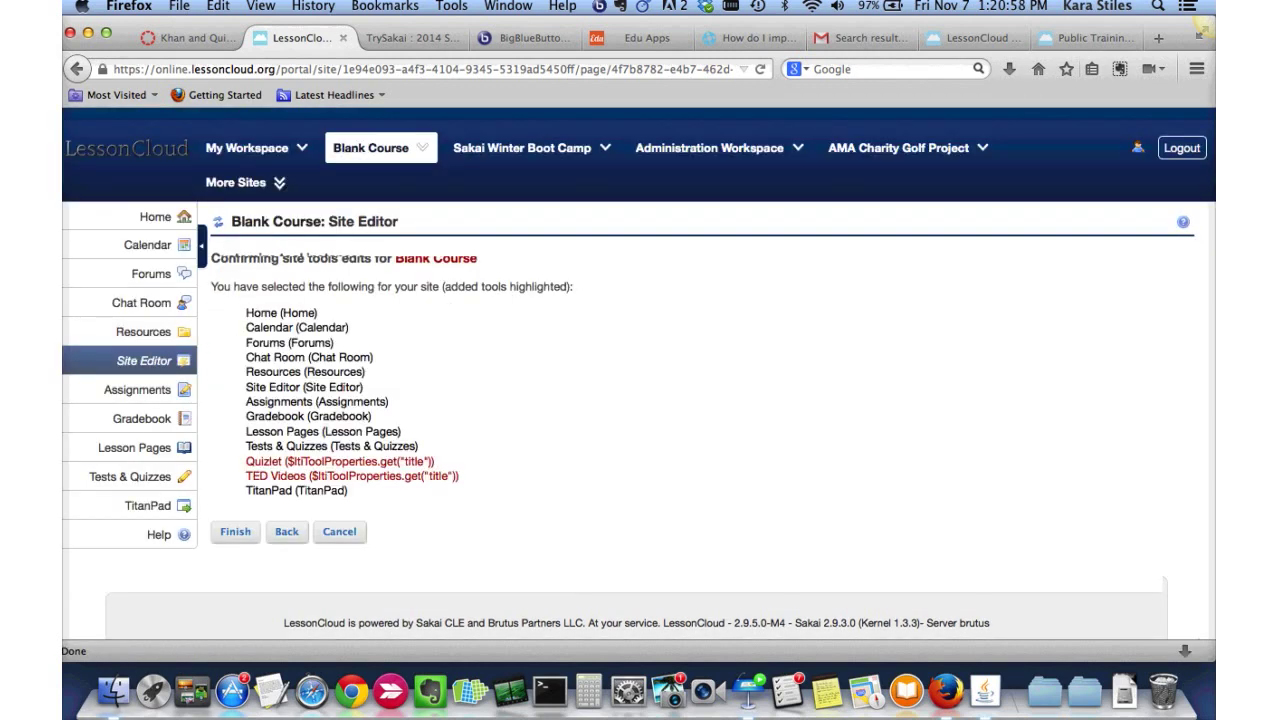
click(235, 531)
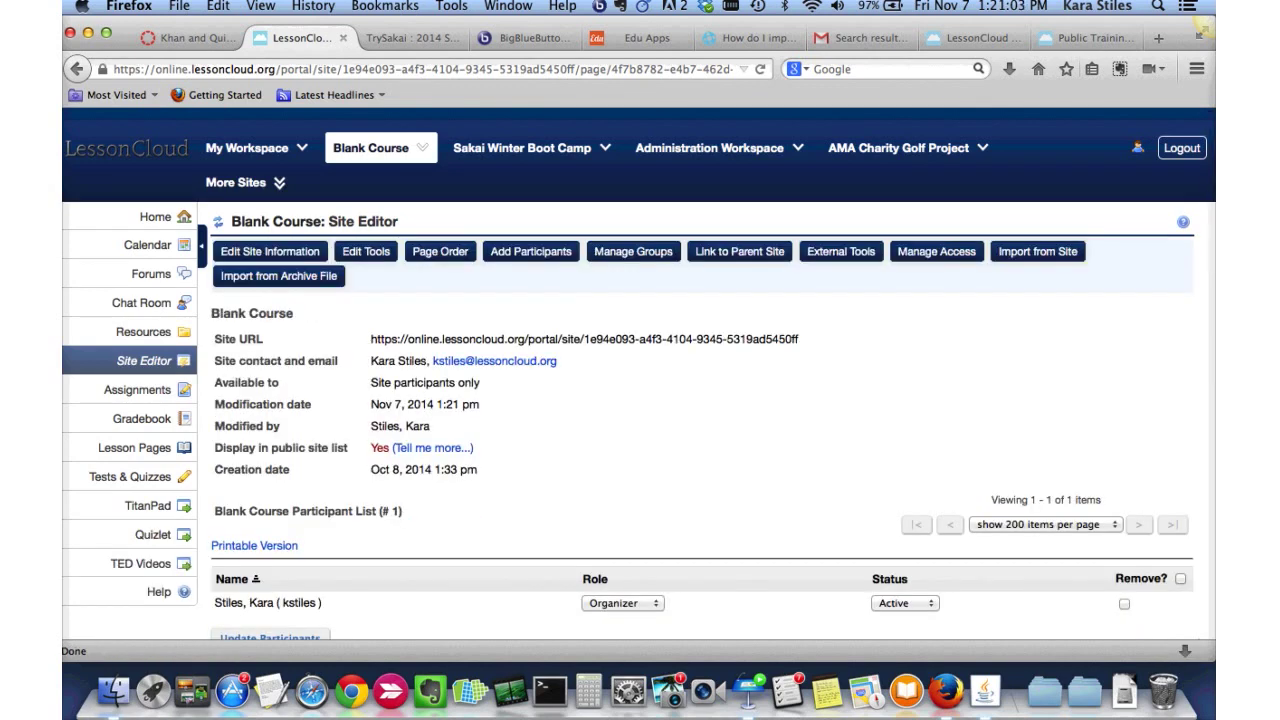
Search the Quizlet tool for 'math' and get embed code for the 16-term MATH set
scroll(150, 378, down, 3)
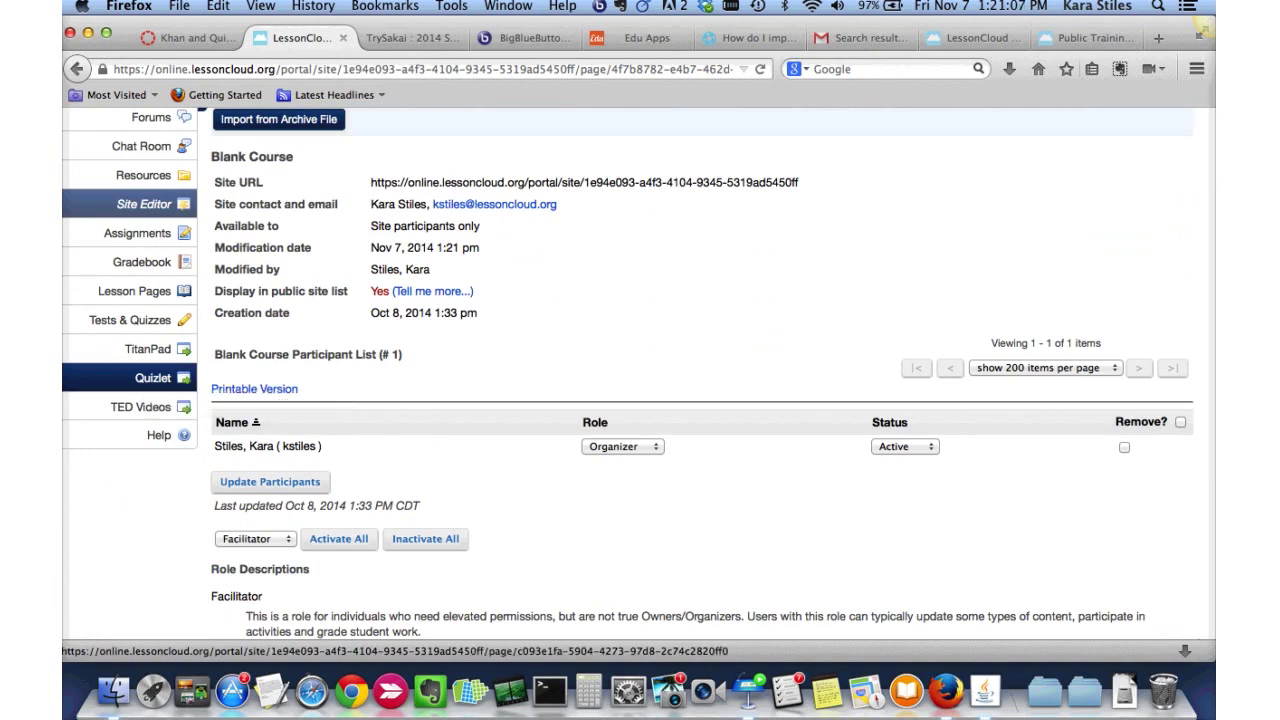
click(153, 378)
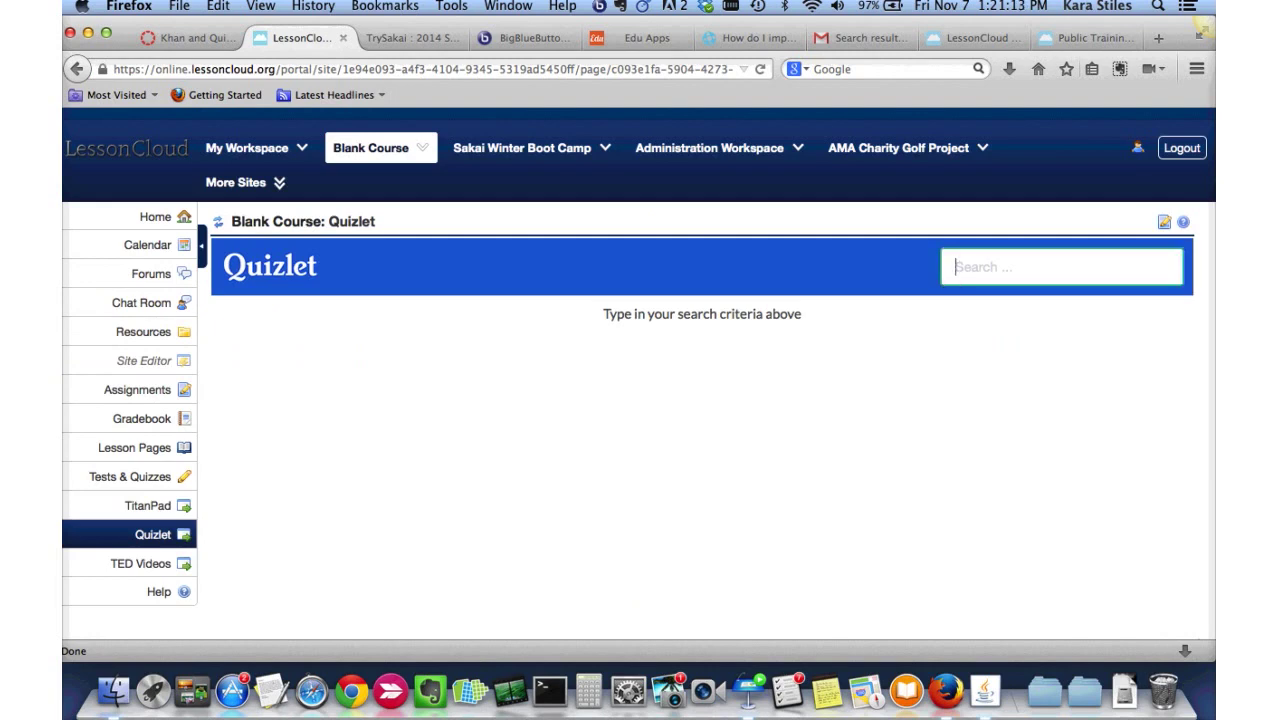
text(math)
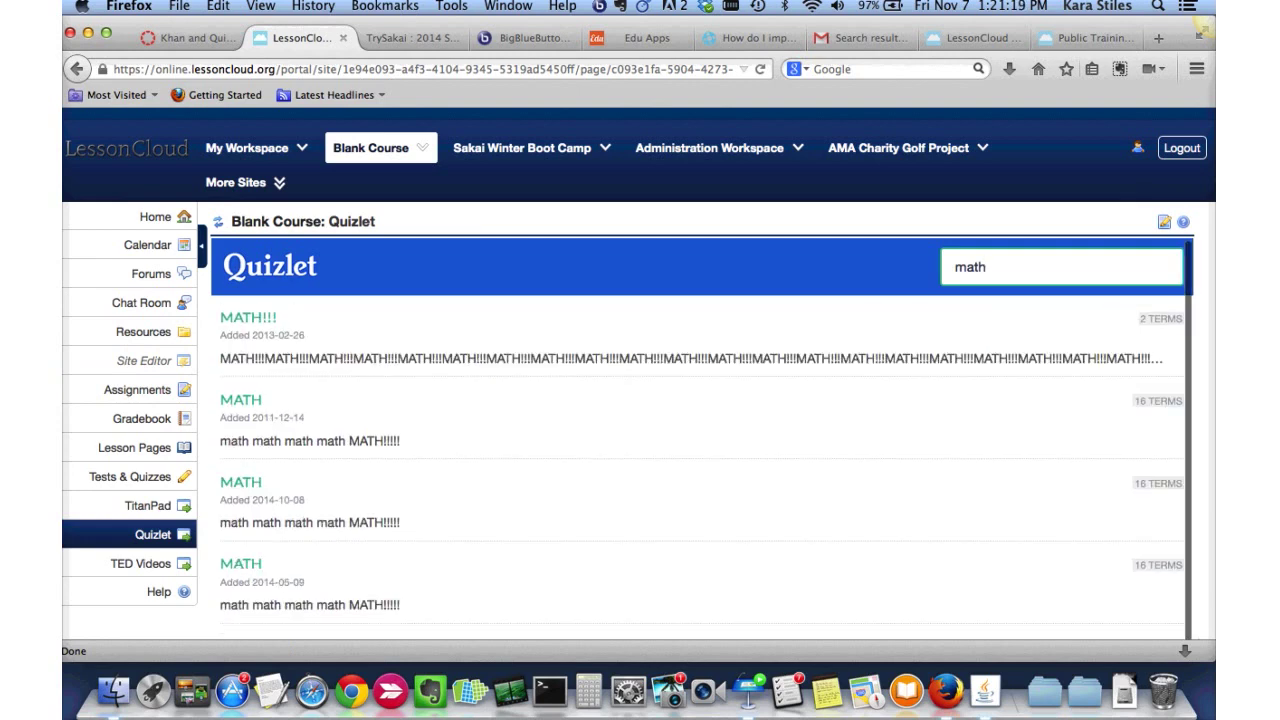
click(240, 399)
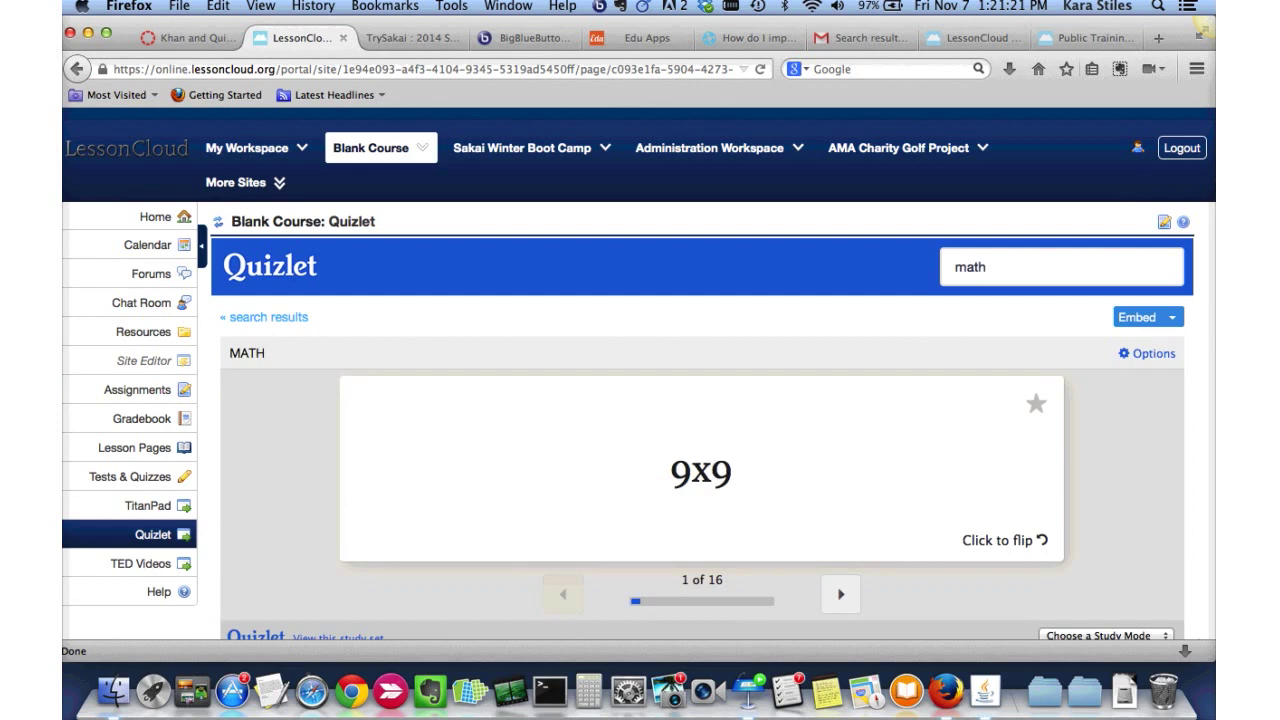
scroll(700, 400, down, 4)
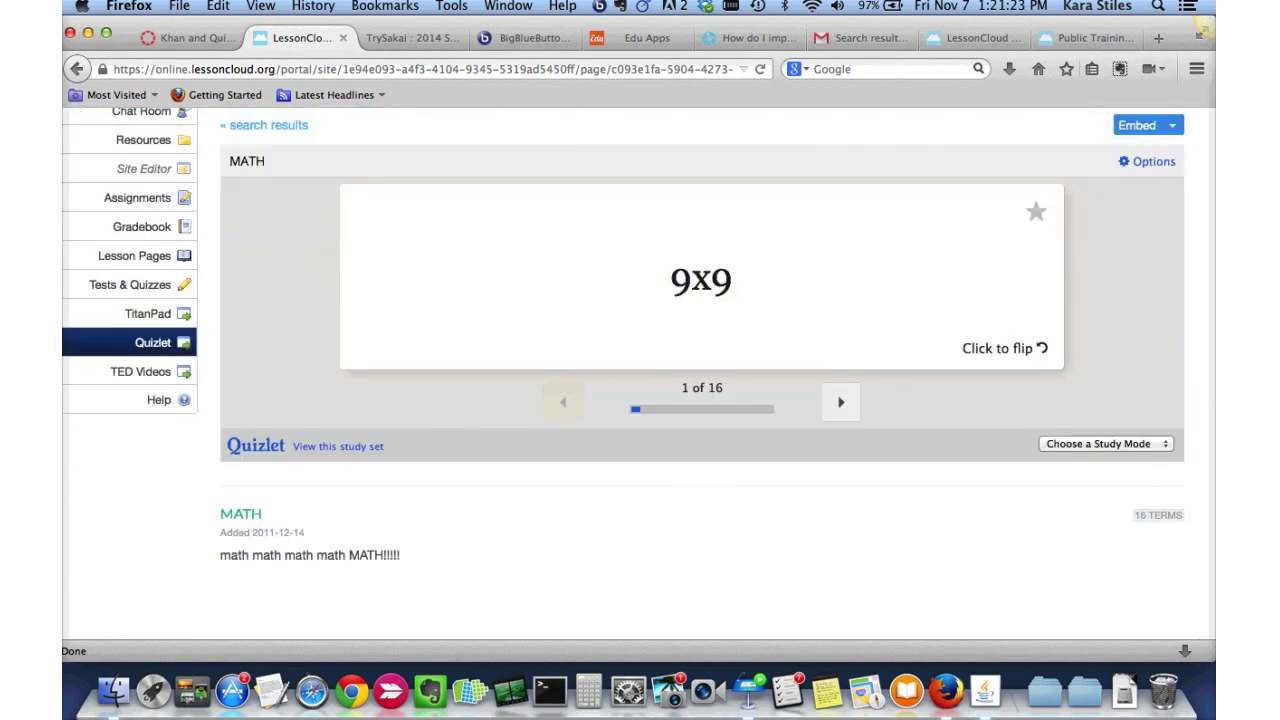
scroll(700, 400, up, 3)
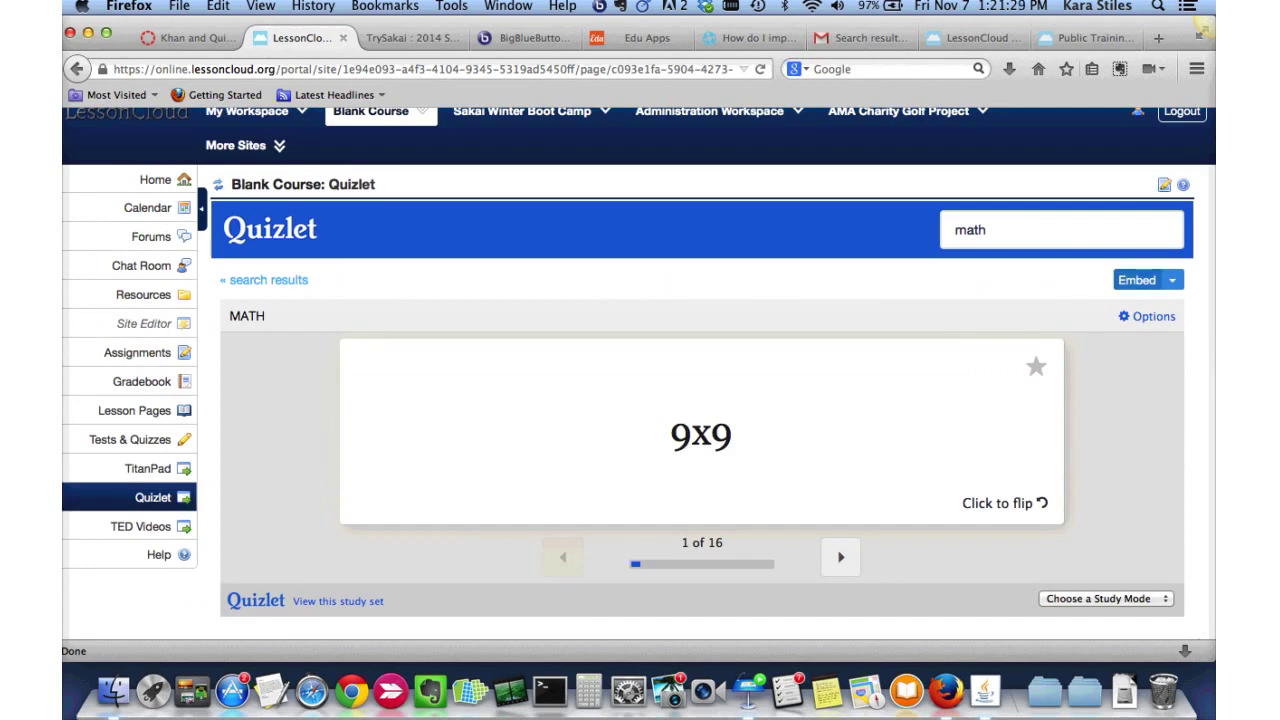
click(1137, 280)
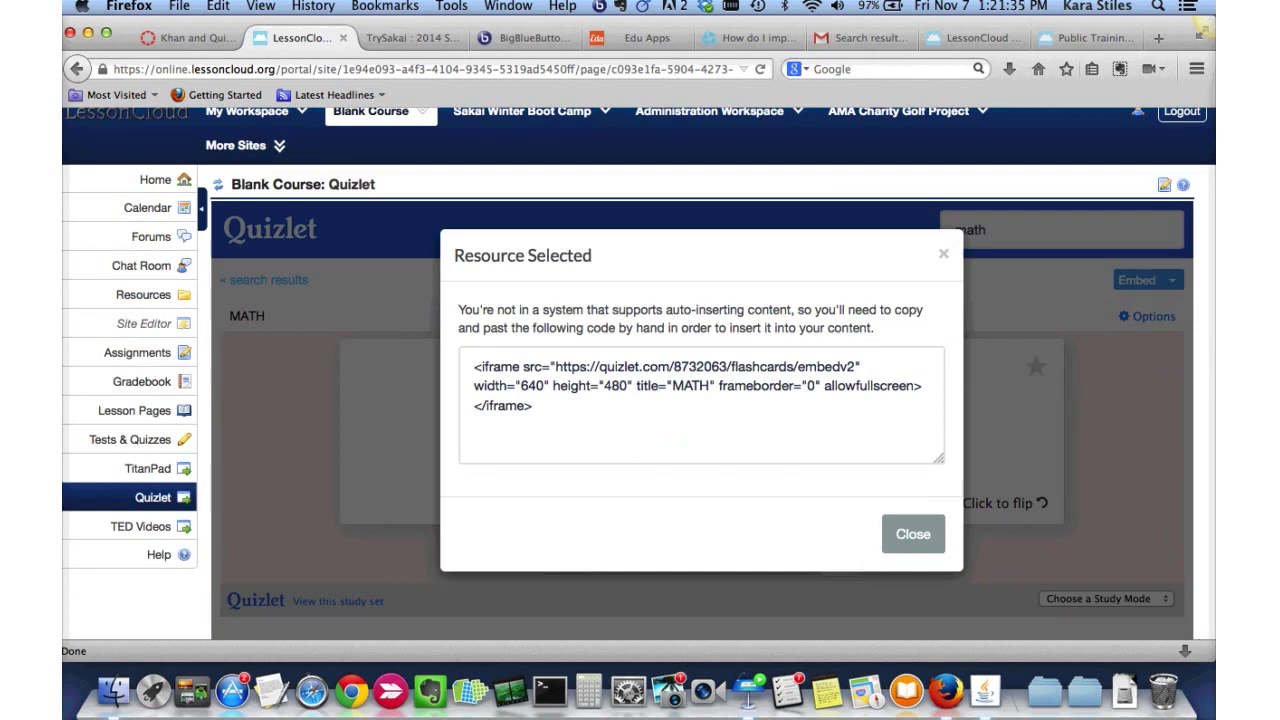
Copy the MATH set's iframe embed code, close the window, and return to Lesson Pages
drag(534, 406, 474, 366)
key(super+c)
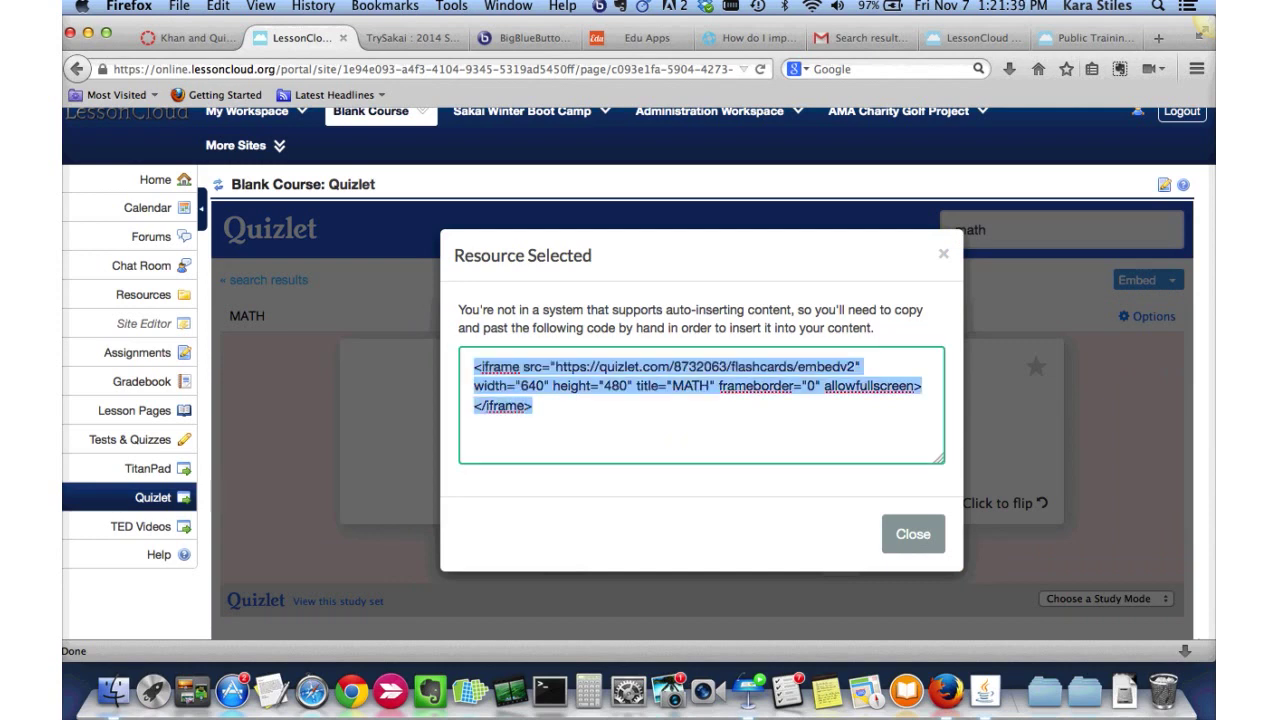
click(534, 406)
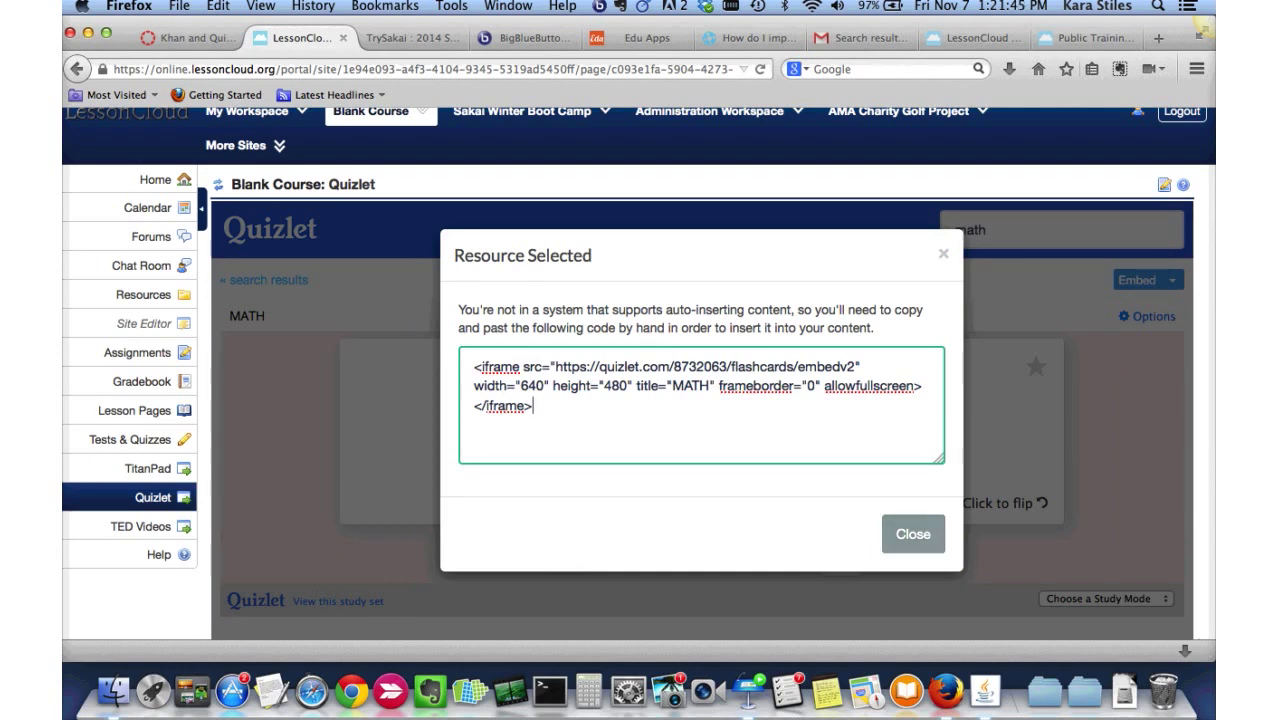
drag(534, 406, 474, 366)
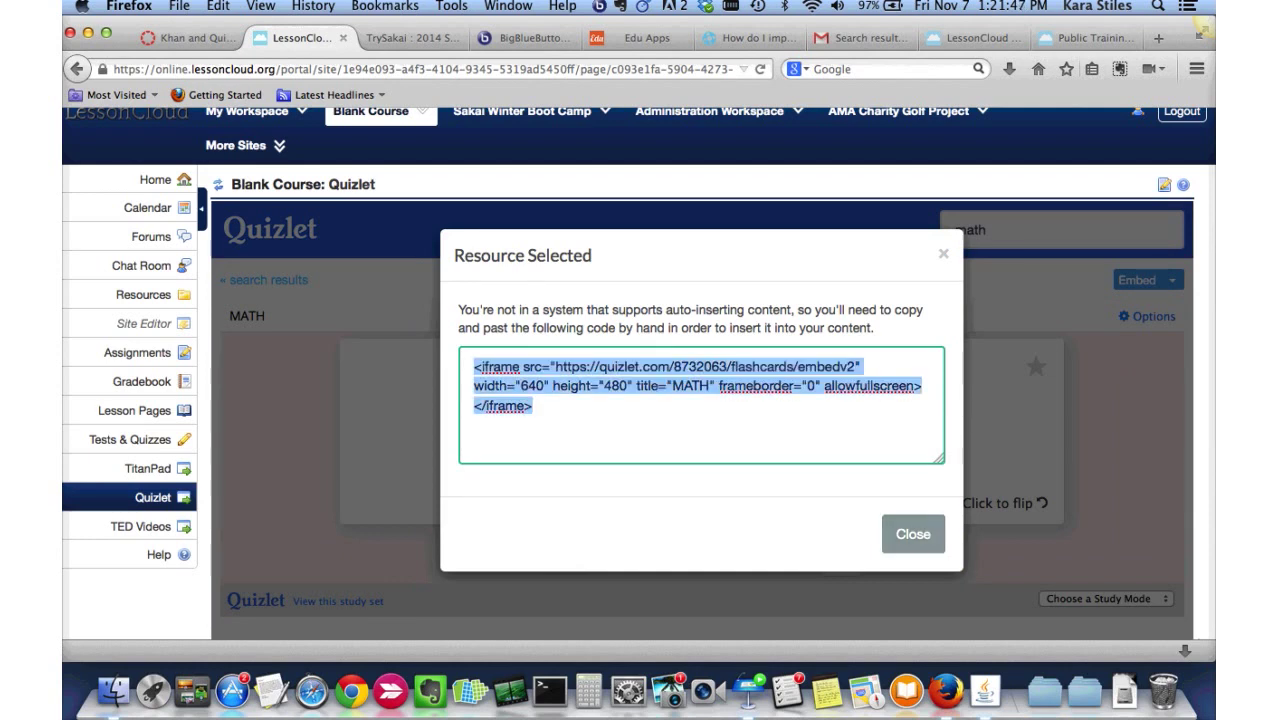
click(700, 440)
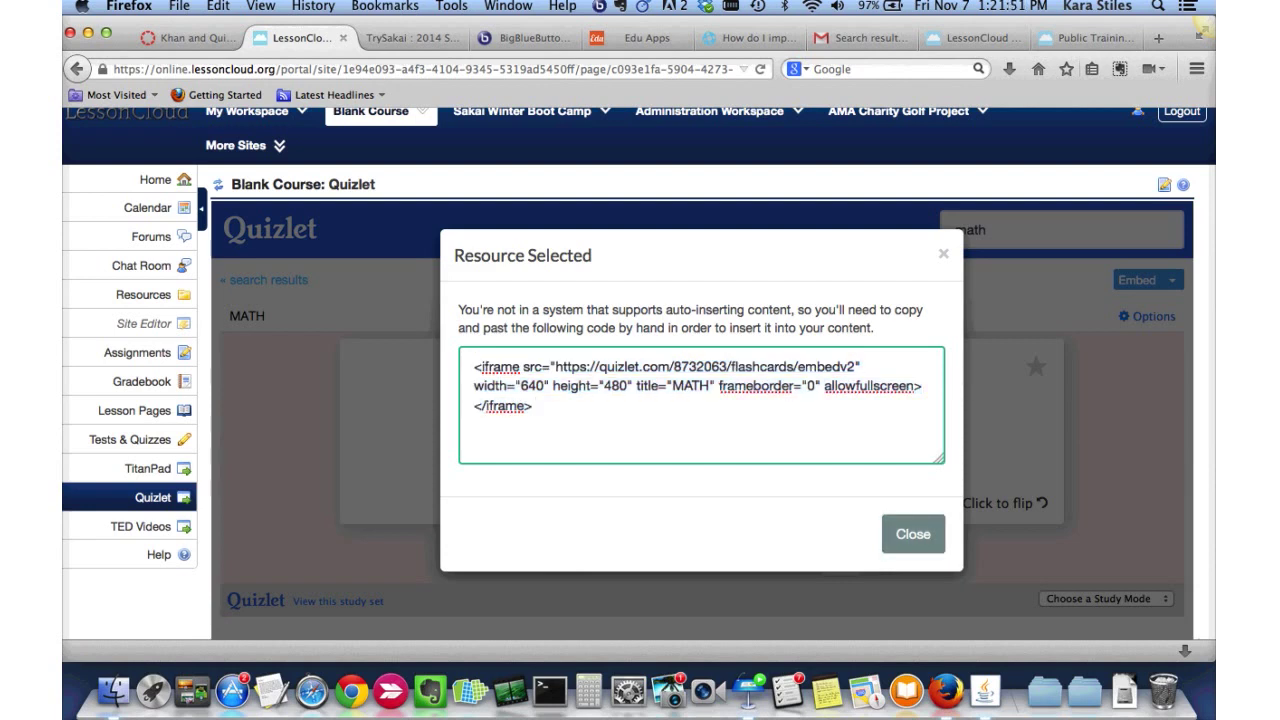
key(Escape)
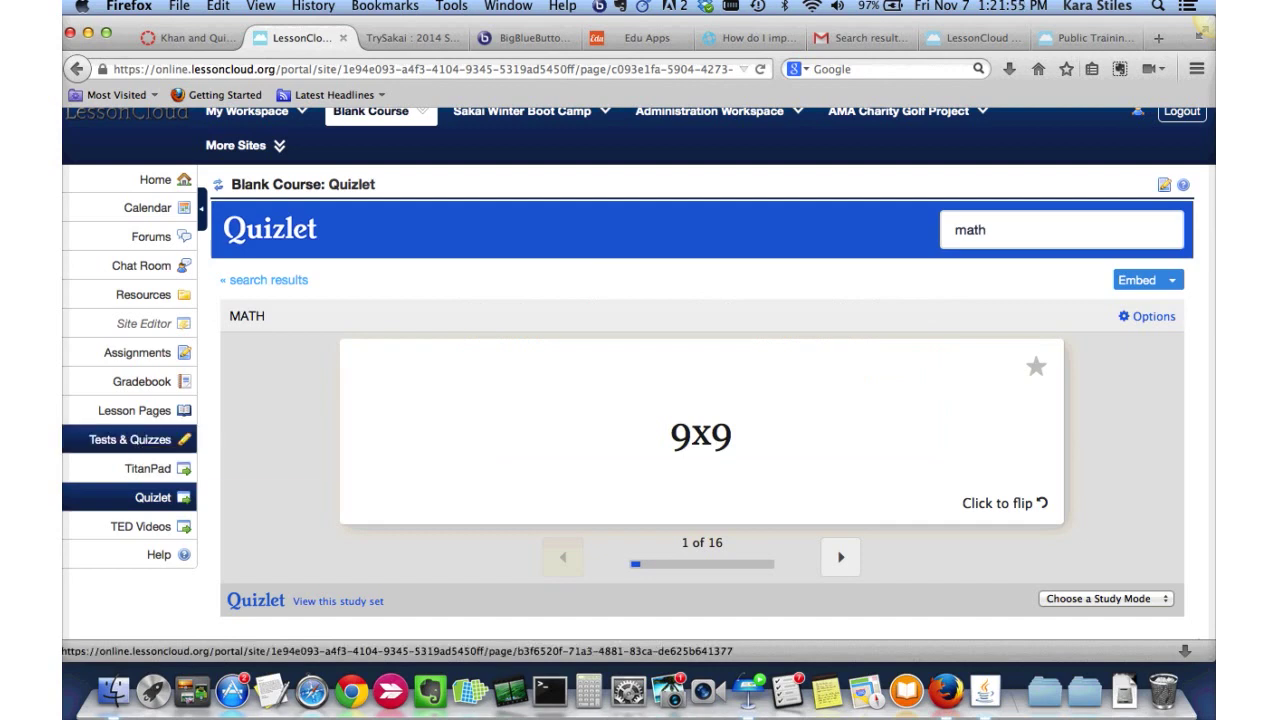
click(150, 411)
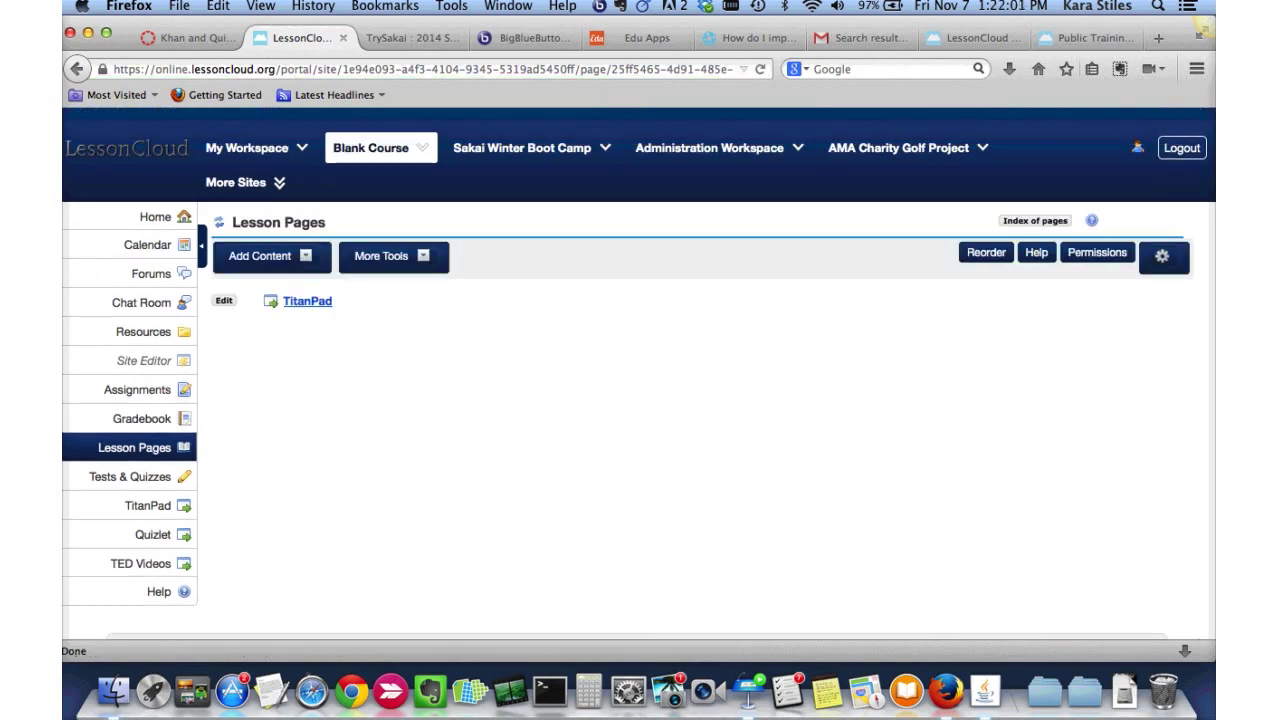
Add a text item to the lesson page containing the pasted MATH Quizlet embed code
click(262, 256)
click(249, 301)
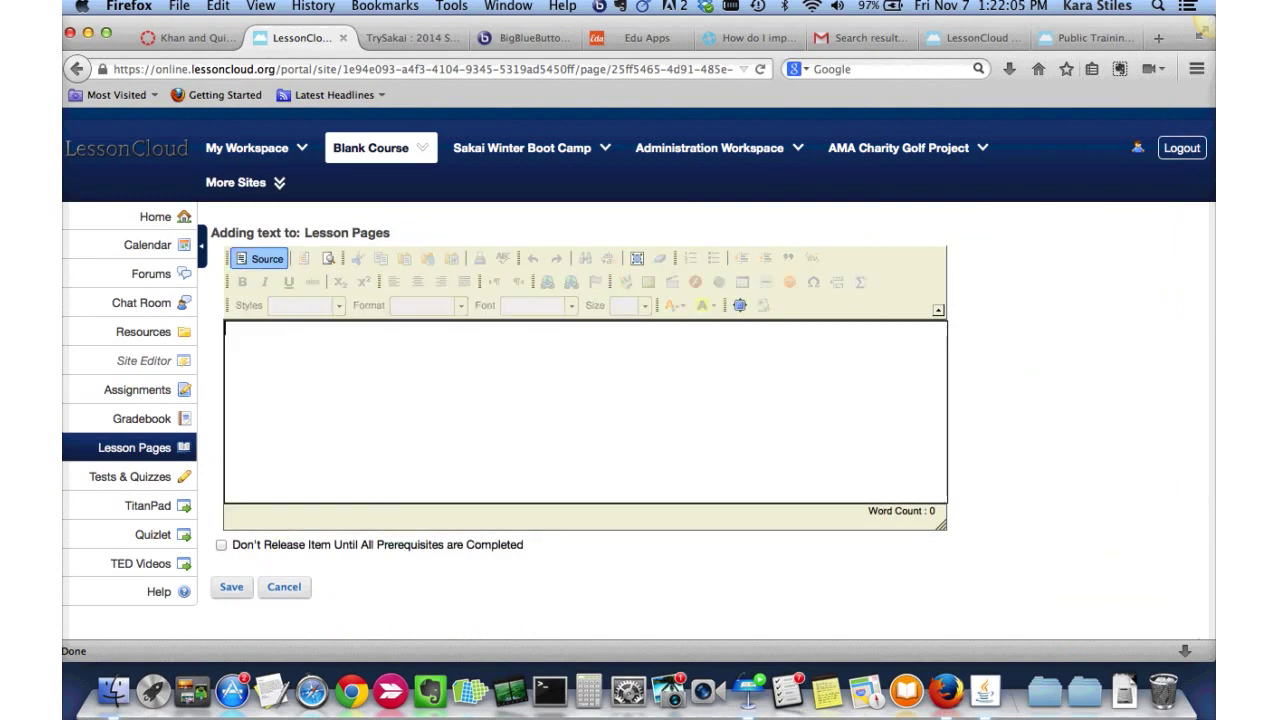
key(super+v)
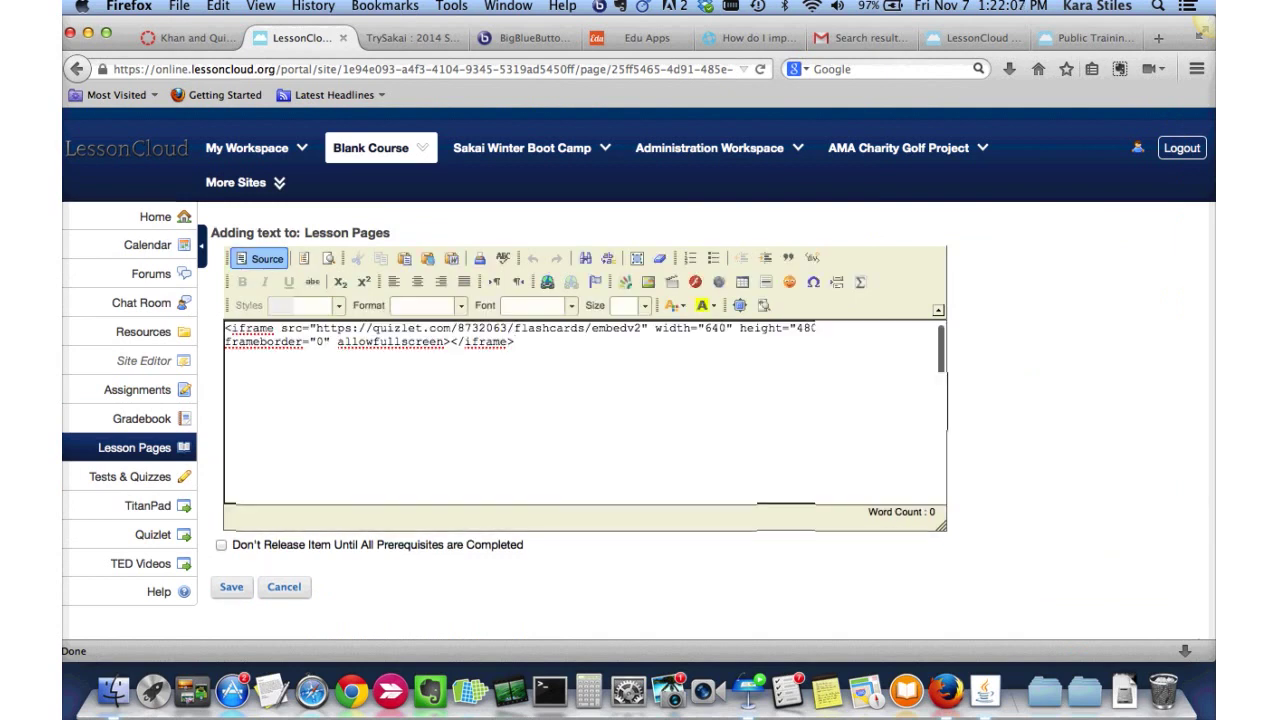
click(261, 258)
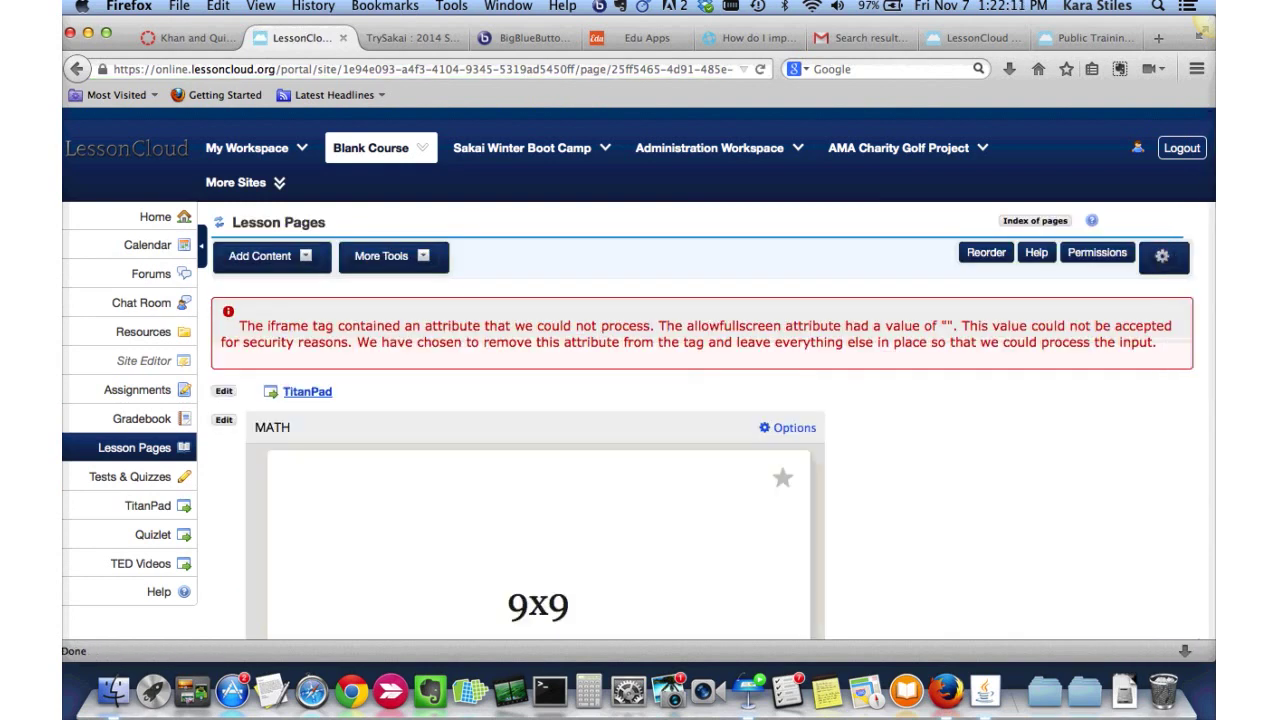
Check the embedded flashcard set and its iframe warning, then bring up TED Videos
drag(238, 325, 945, 342)
click(945, 342)
scroll(945, 342, down, 5)
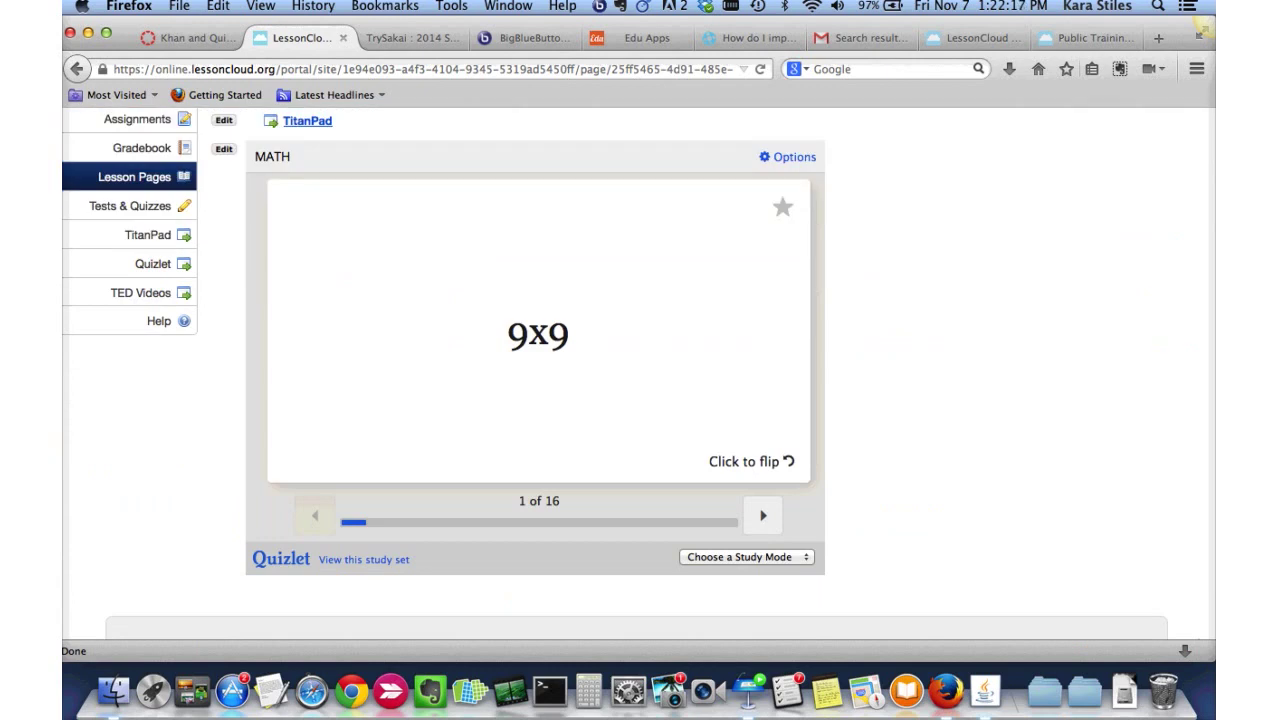
scroll(945, 342, up, 5)
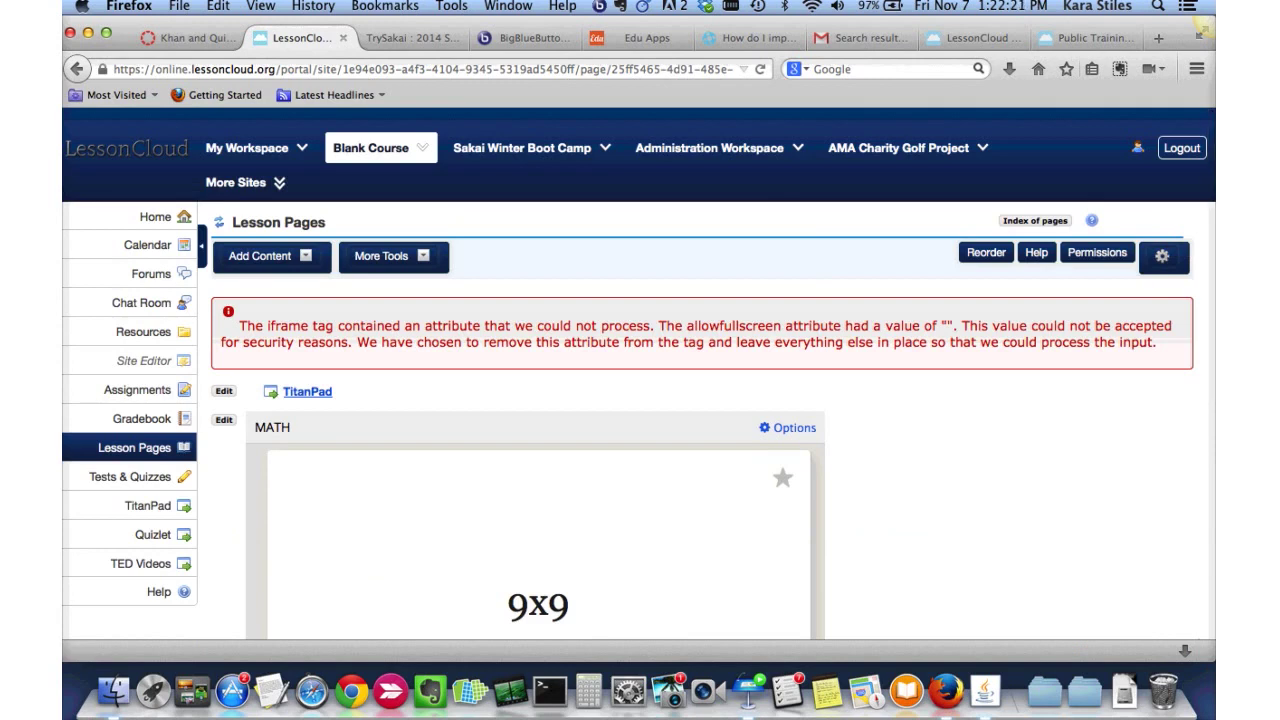
click(140, 563)
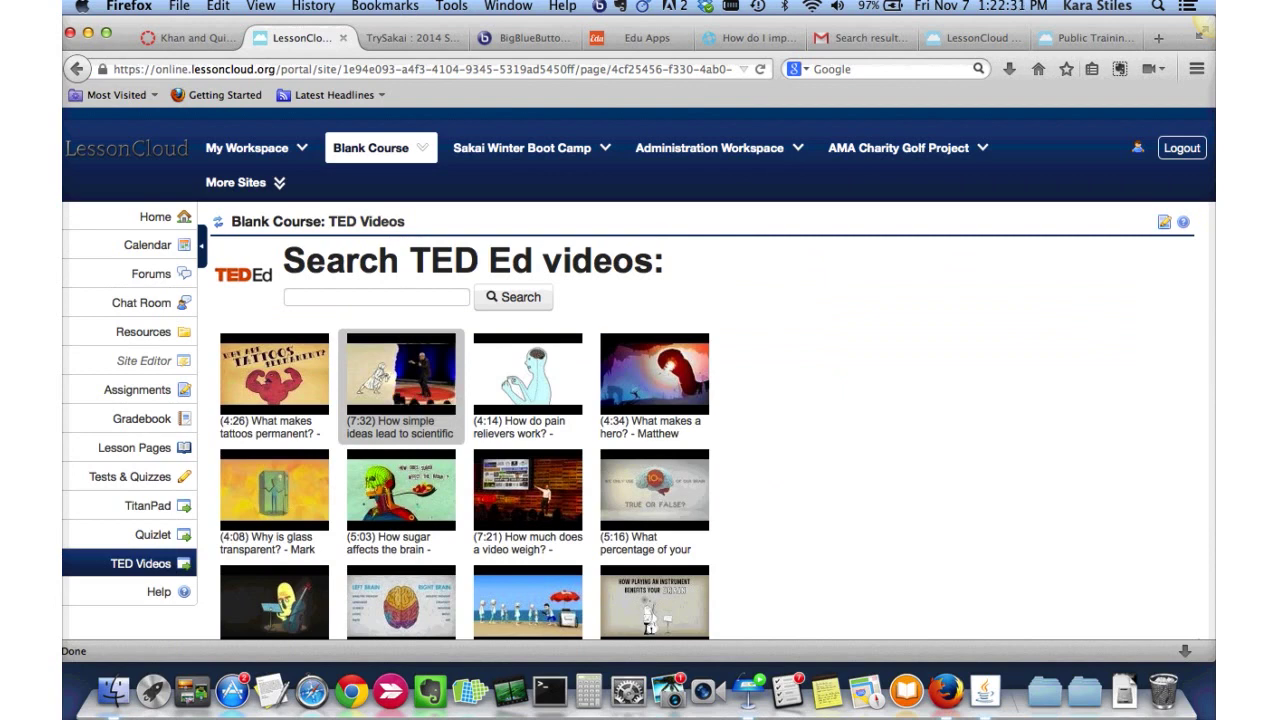
Choose Adam Savage's 'How simple ideas lead to scientific discoveries' video and select its embed code
click(400, 380)
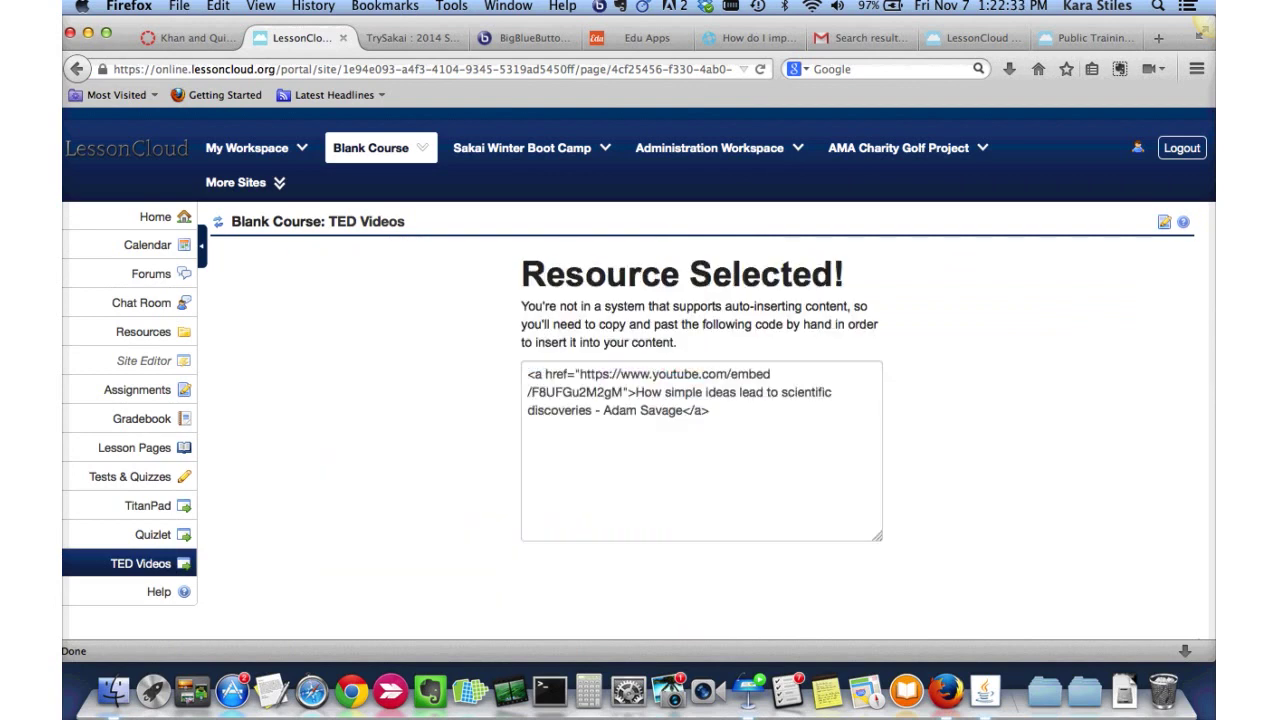
drag(836, 392, 527, 374)
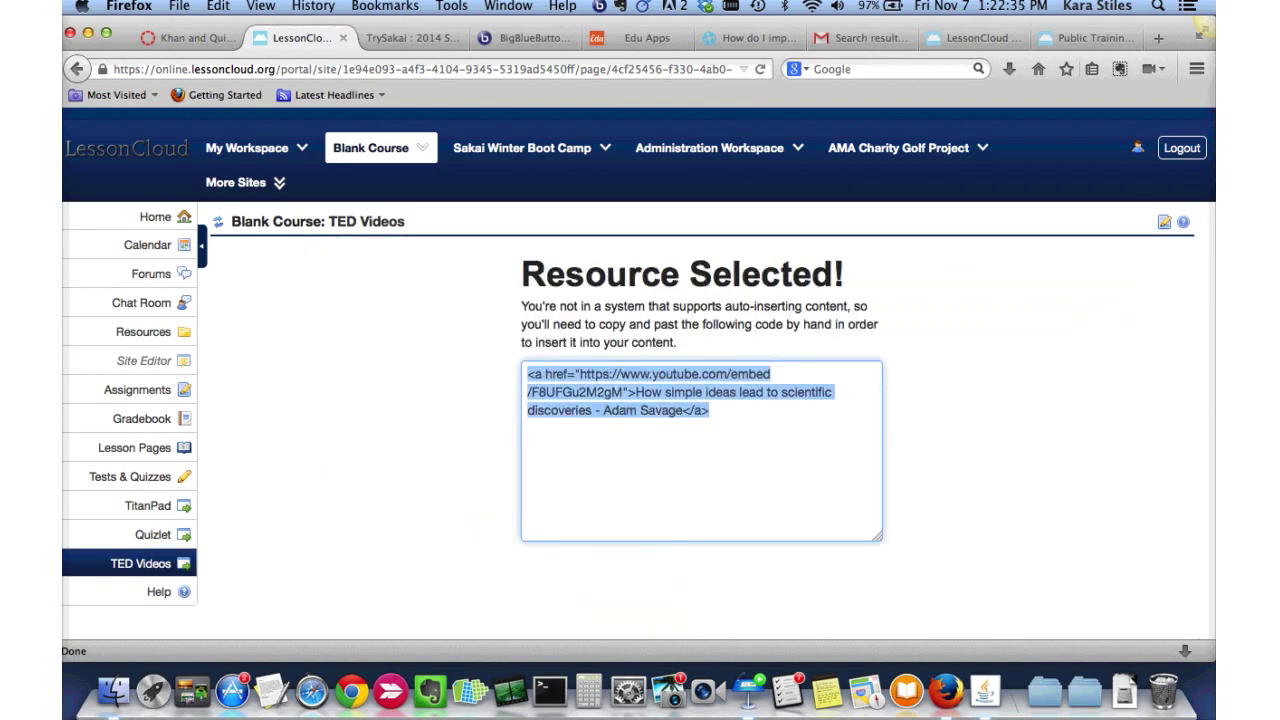
drag(528, 306, 677, 342)
click(677, 342)
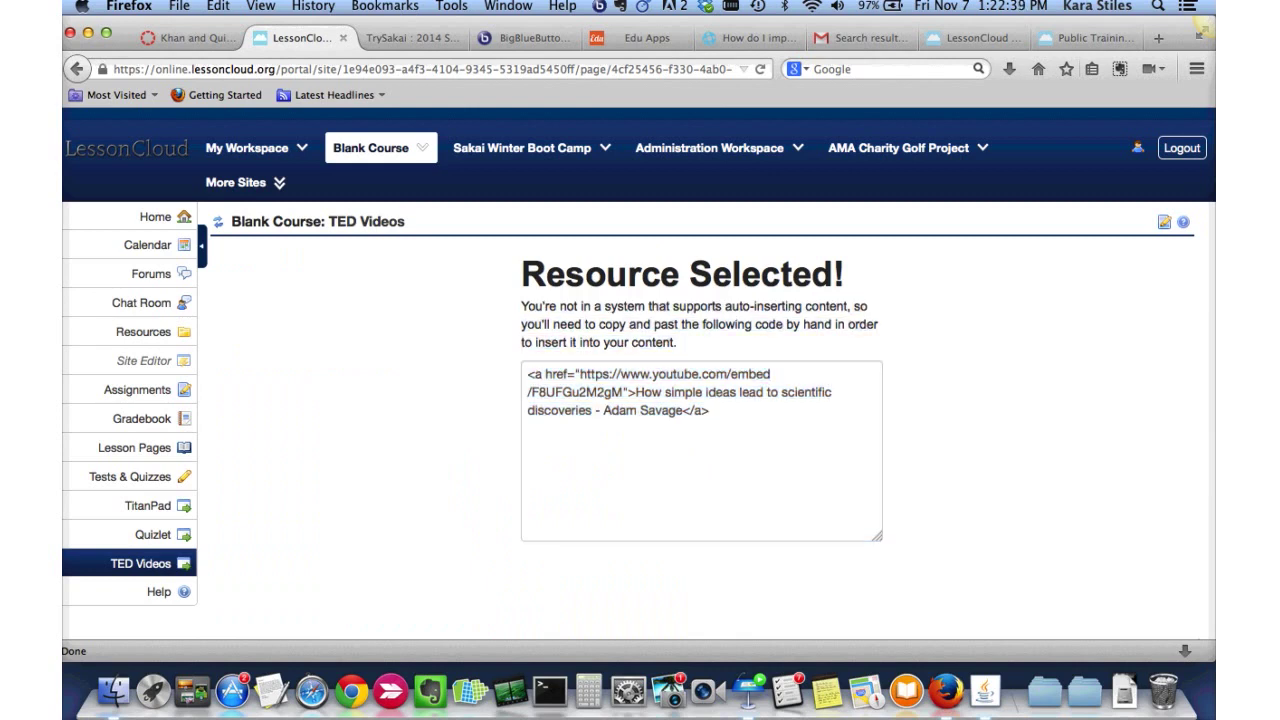
drag(576, 324, 521, 324)
click(700, 450)
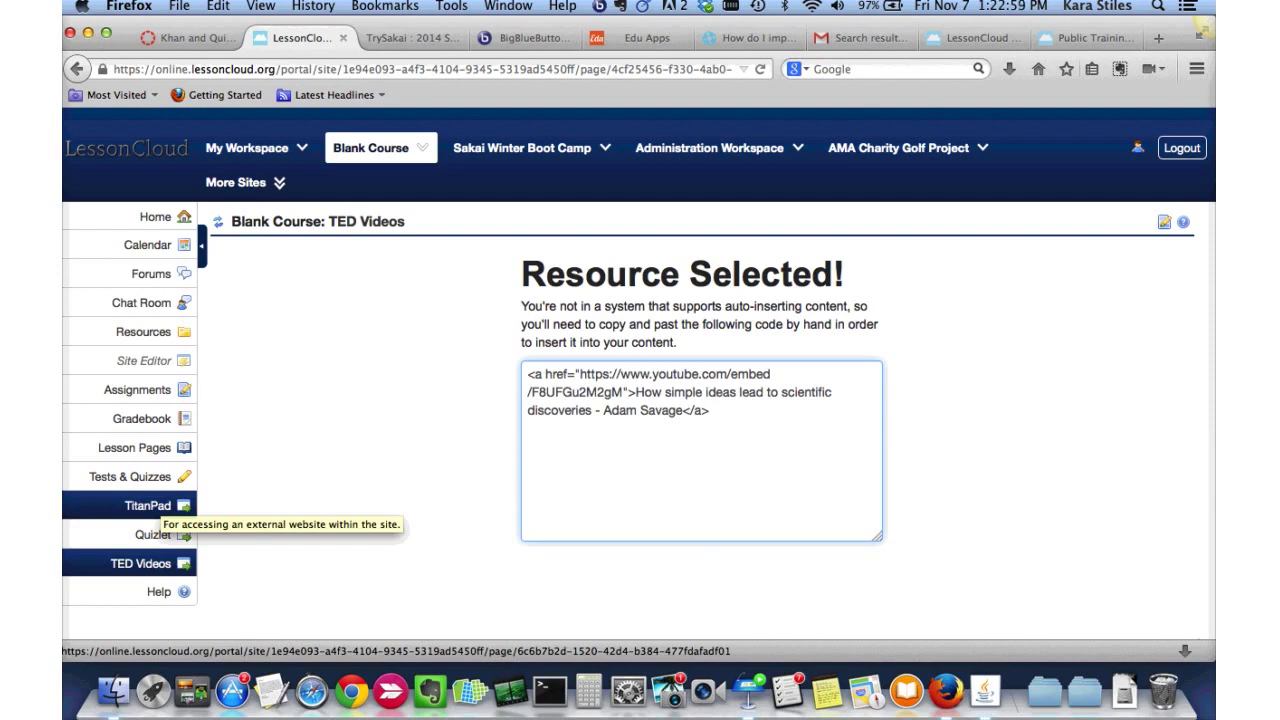
key(super+Tab)
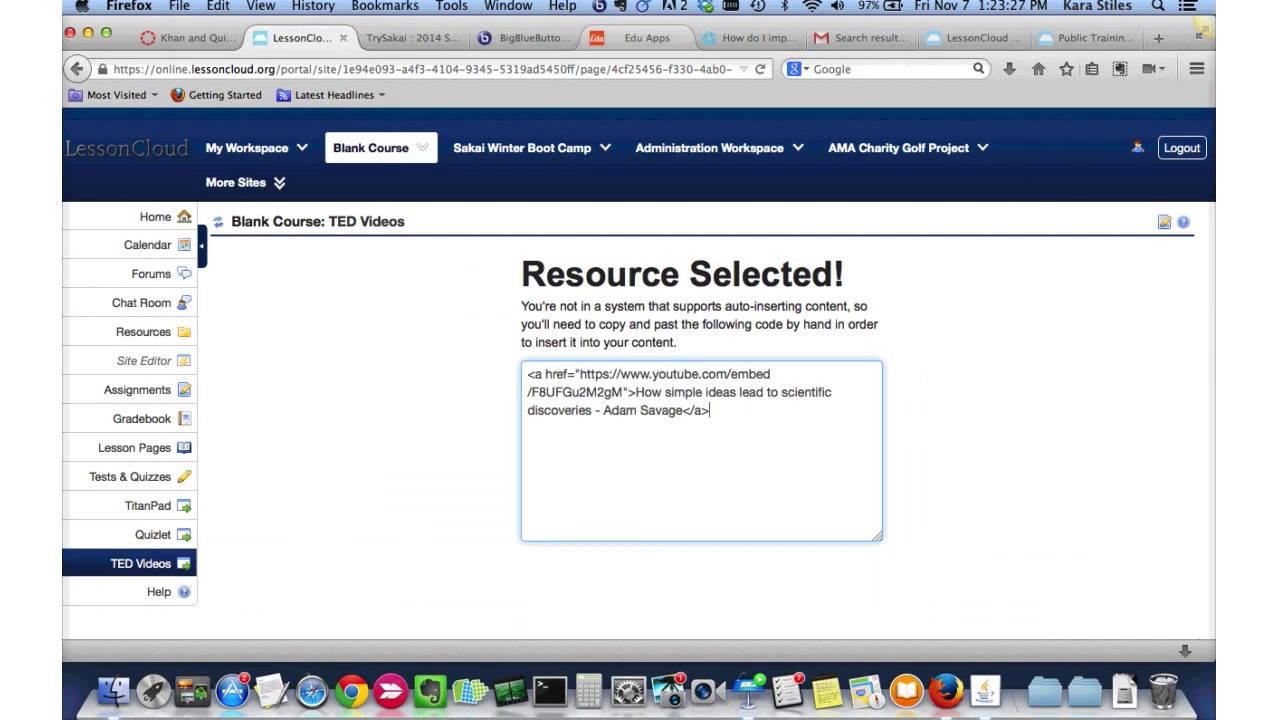
click(640, 38)
scroll(962, 330, down, 1)
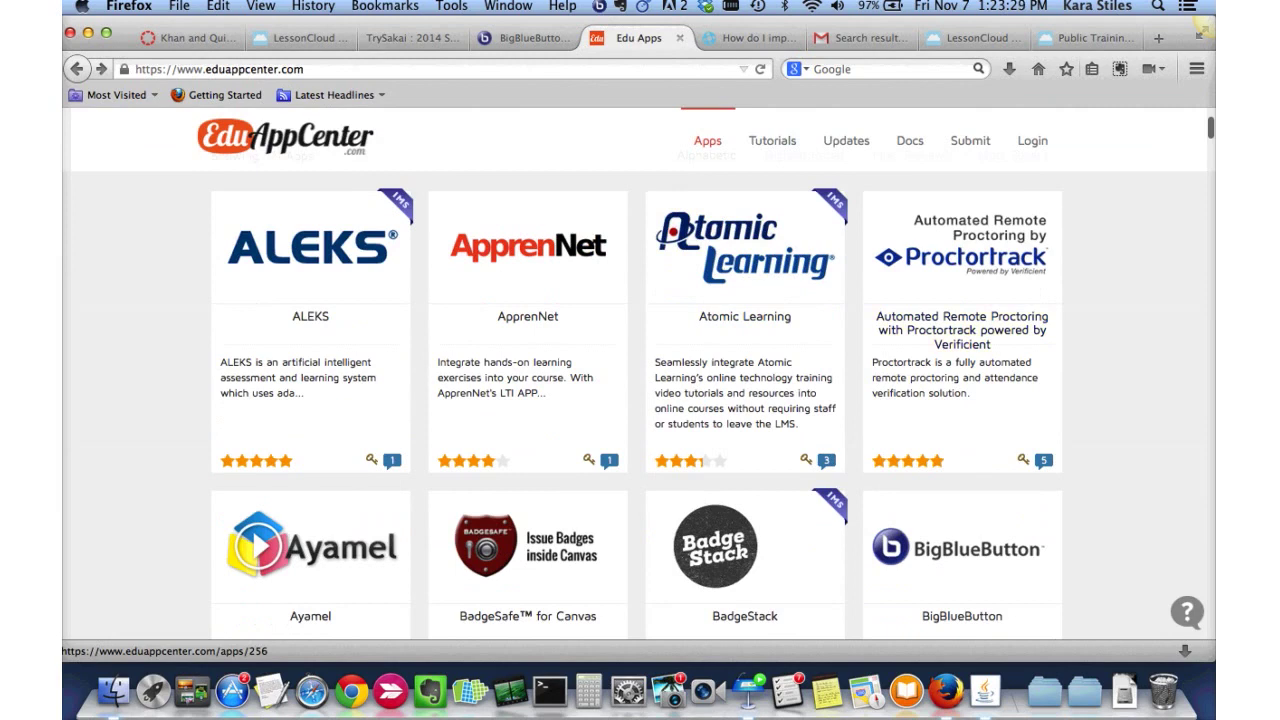
scroll(640, 400, down, 3)
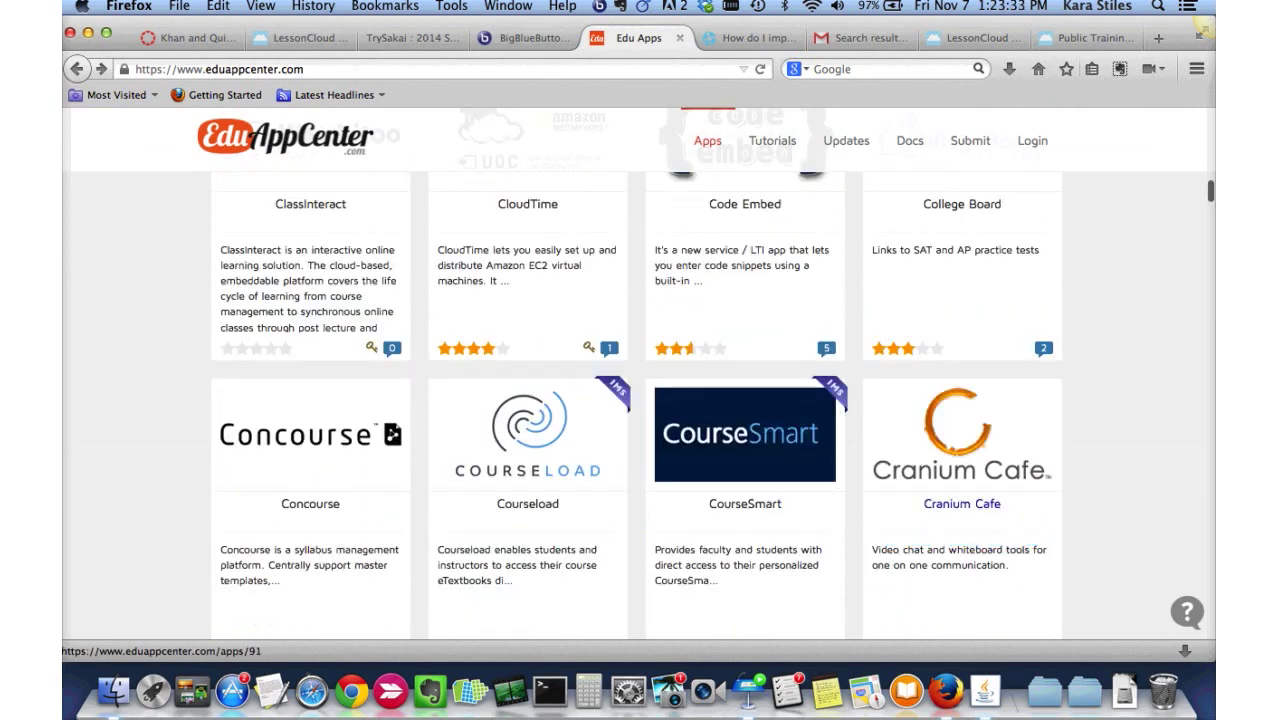
scroll(640, 400, down, 5)
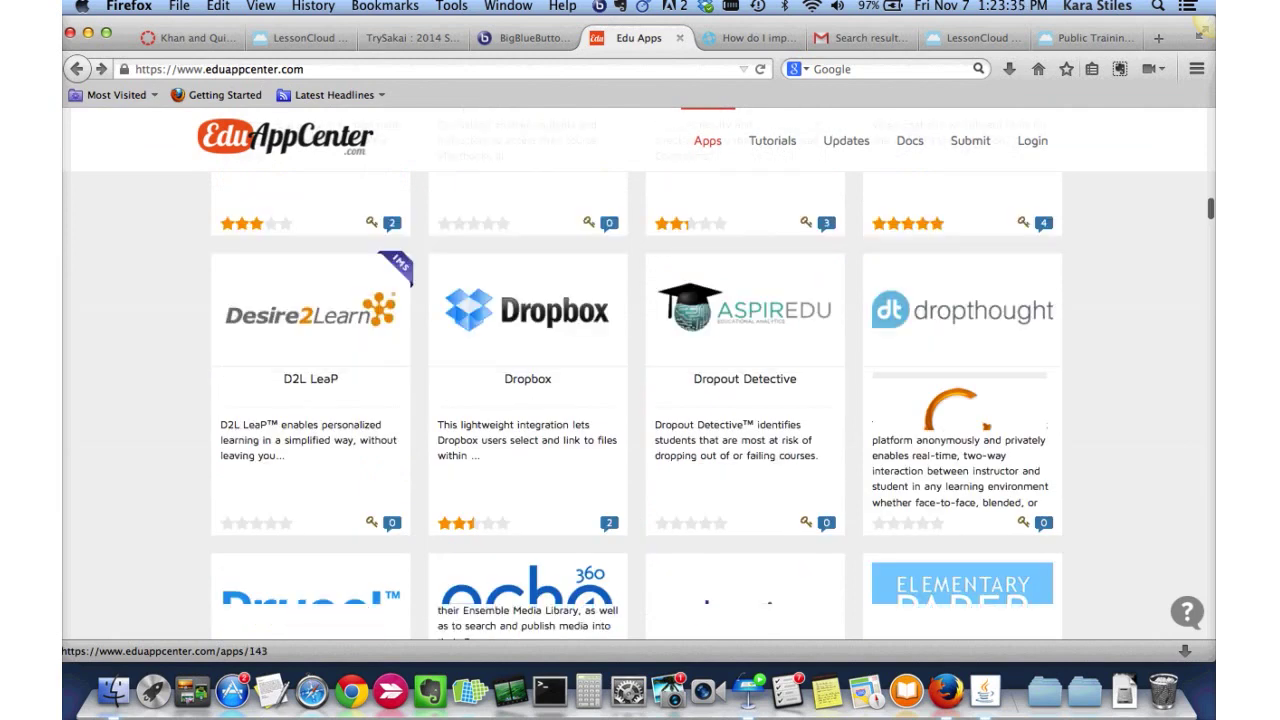
scroll(640, 400, down, 5)
scroll(640, 400, down, 5)
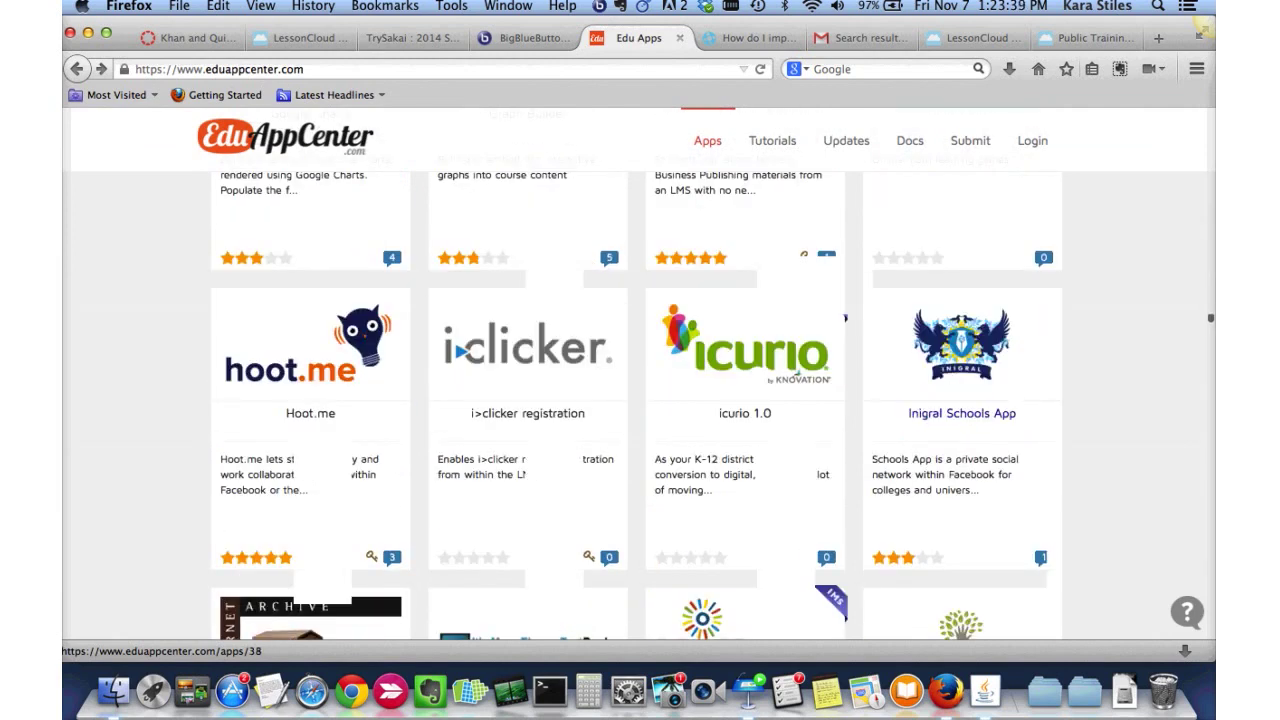
scroll(640, 400, down, 5)
scroll(940, 150, down, 5)
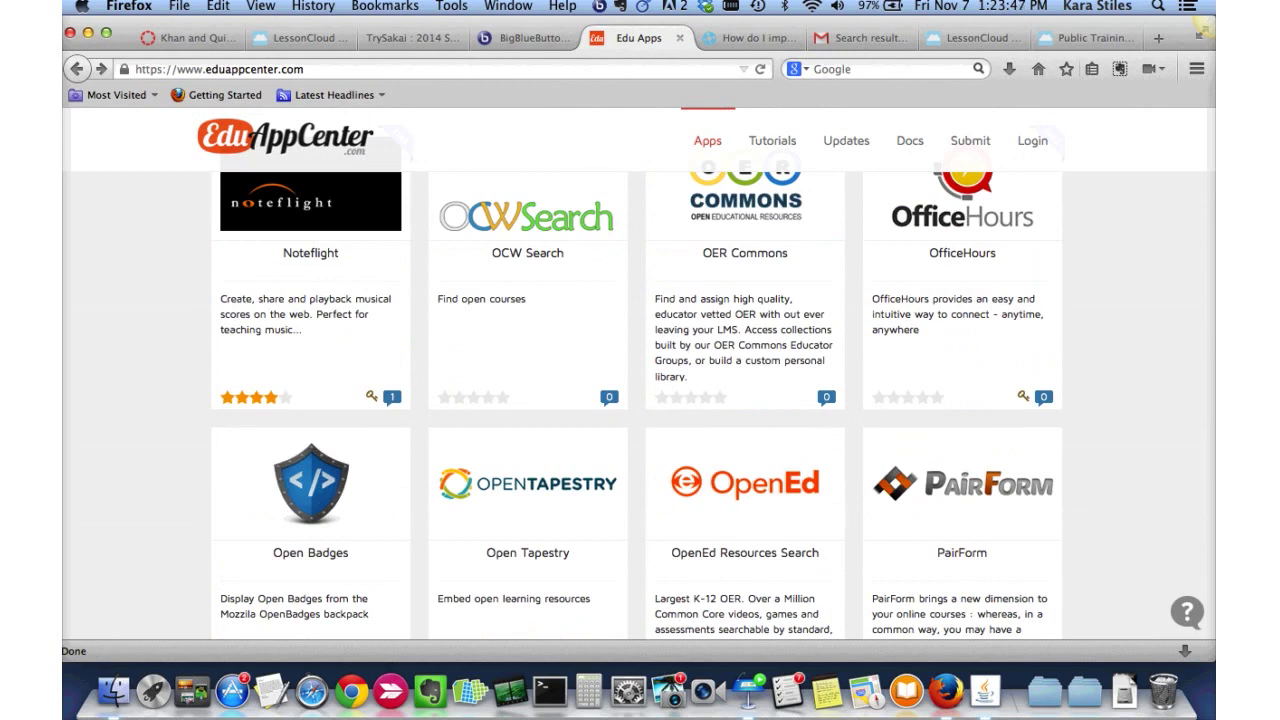
scroll(640, 400, down, 10)
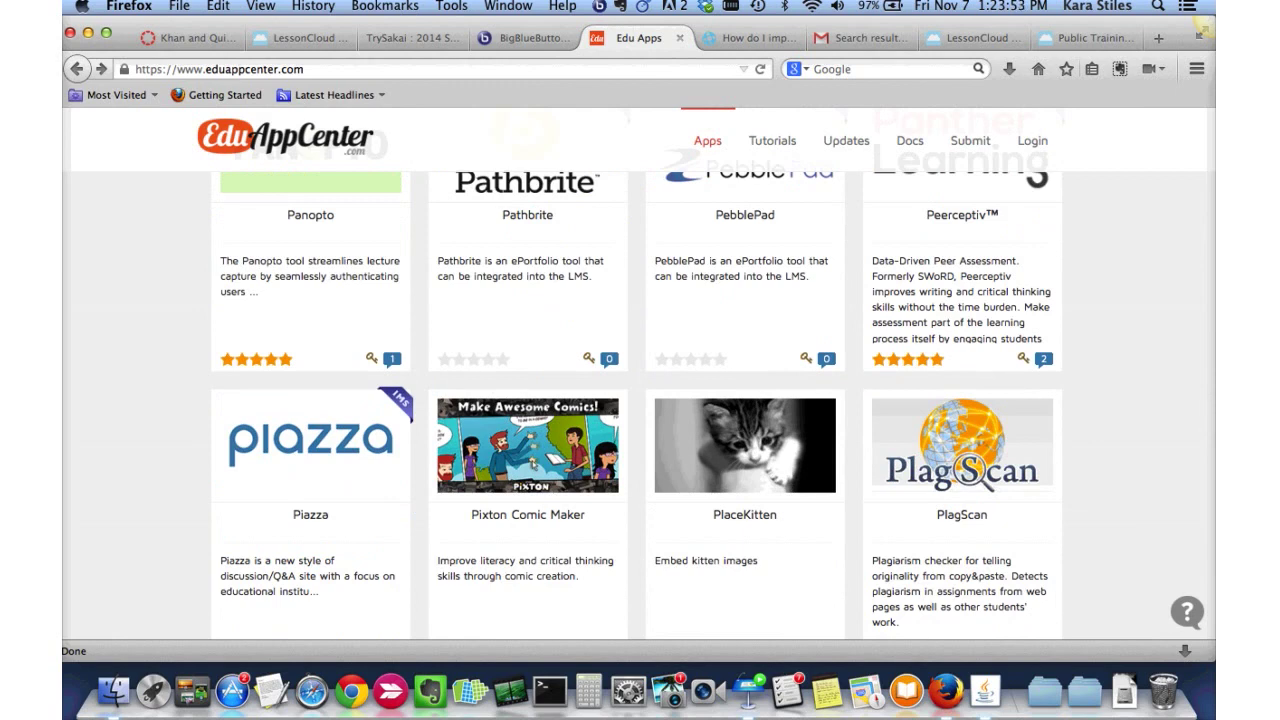
scroll(640, 400, down, 3)
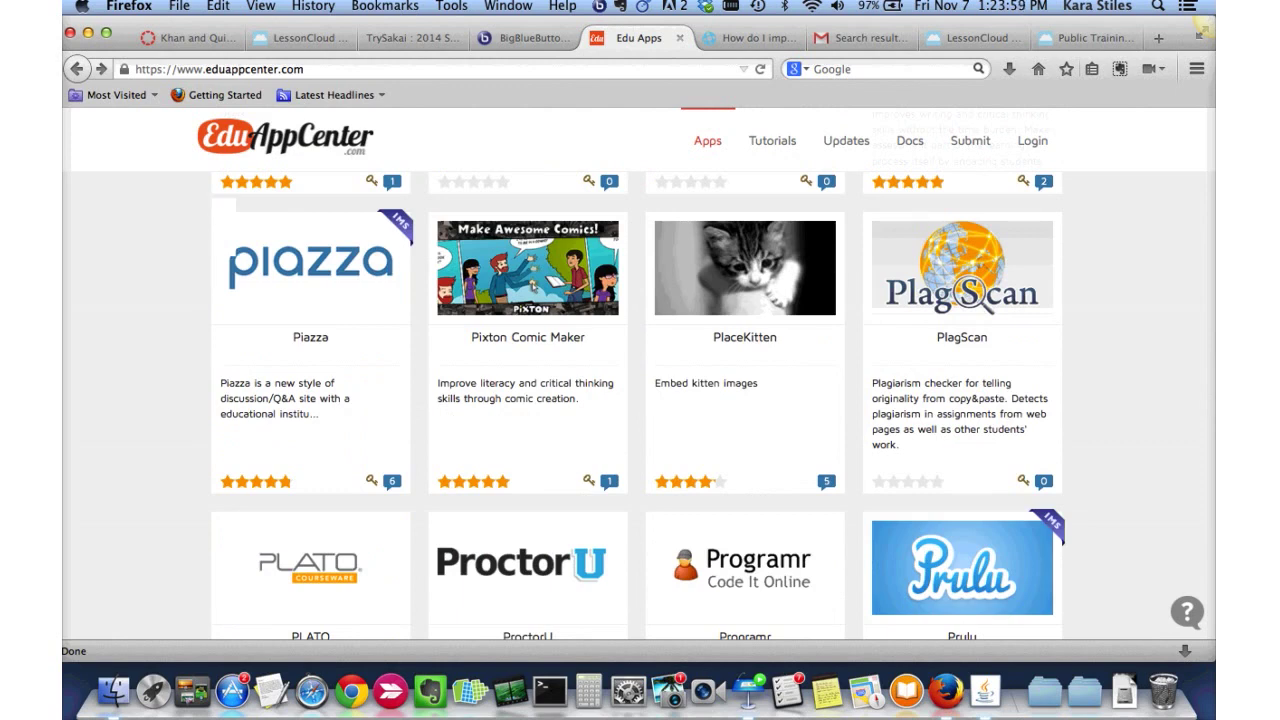
scroll(640, 400, down, 10)
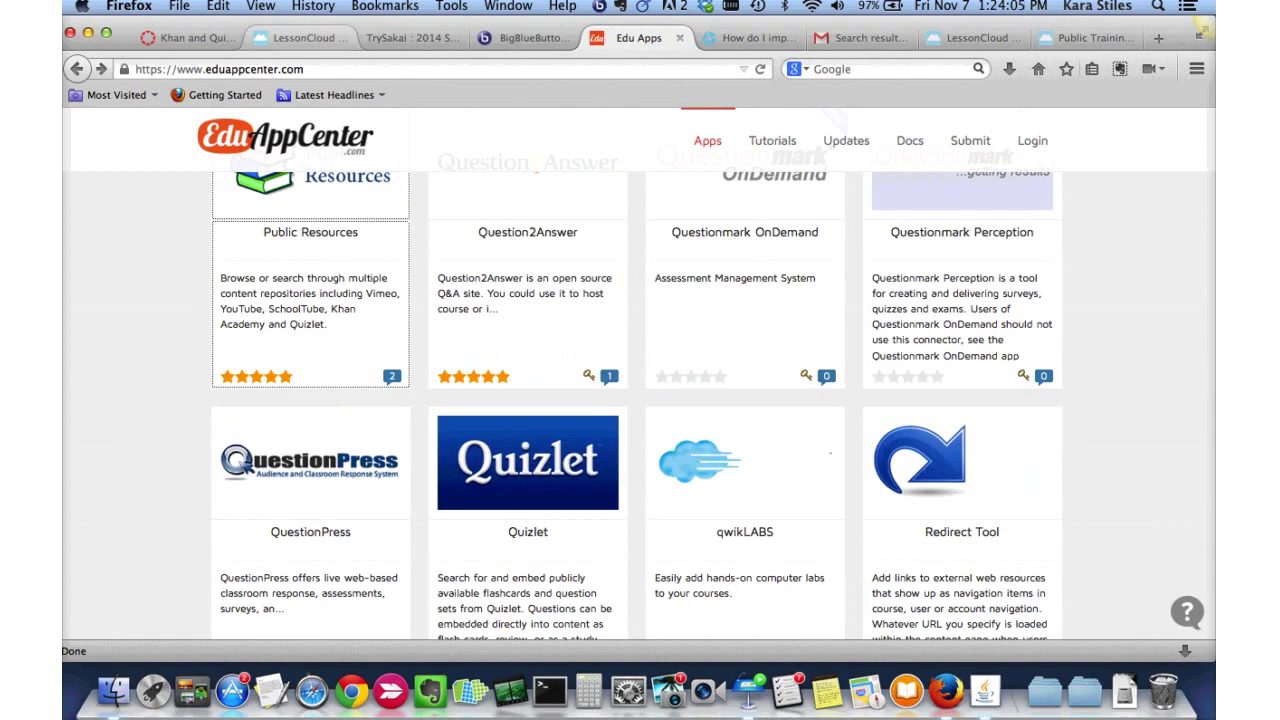
click(300, 38)
click(144, 360)
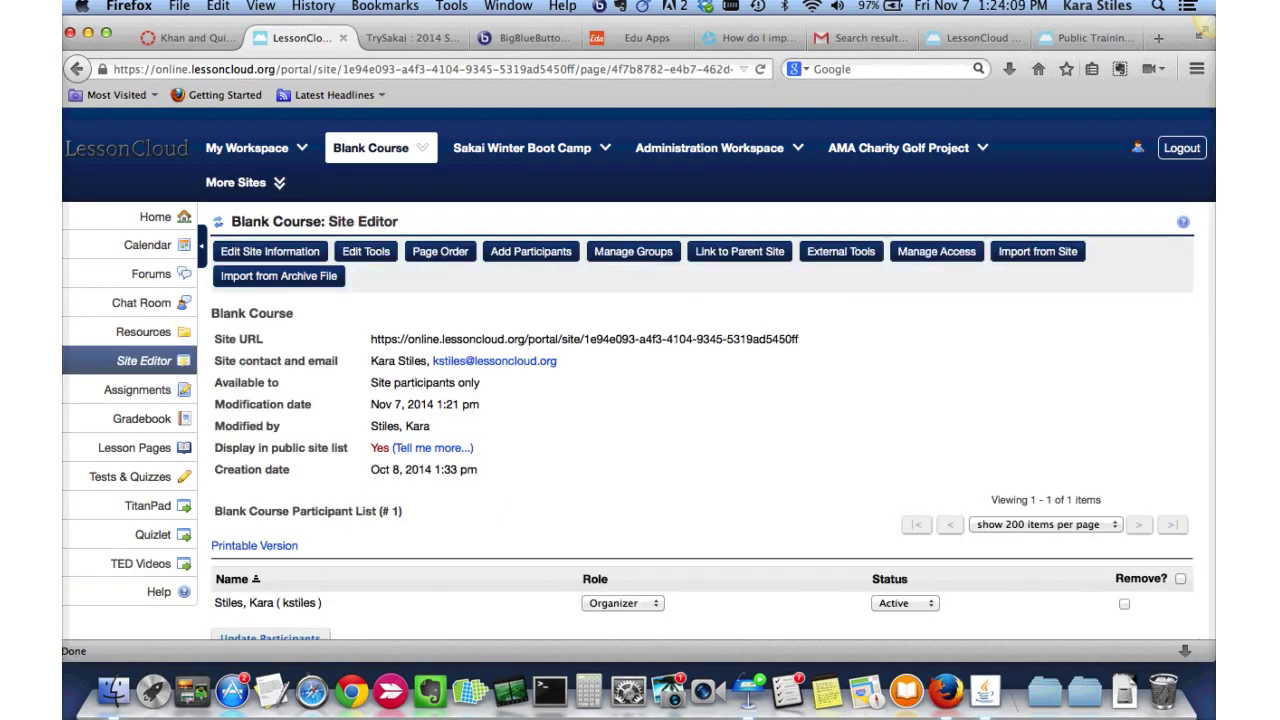
Check that Quizlet, TED Videos and TitanPad appear in the course tools, then return to Canvas
click(366, 252)
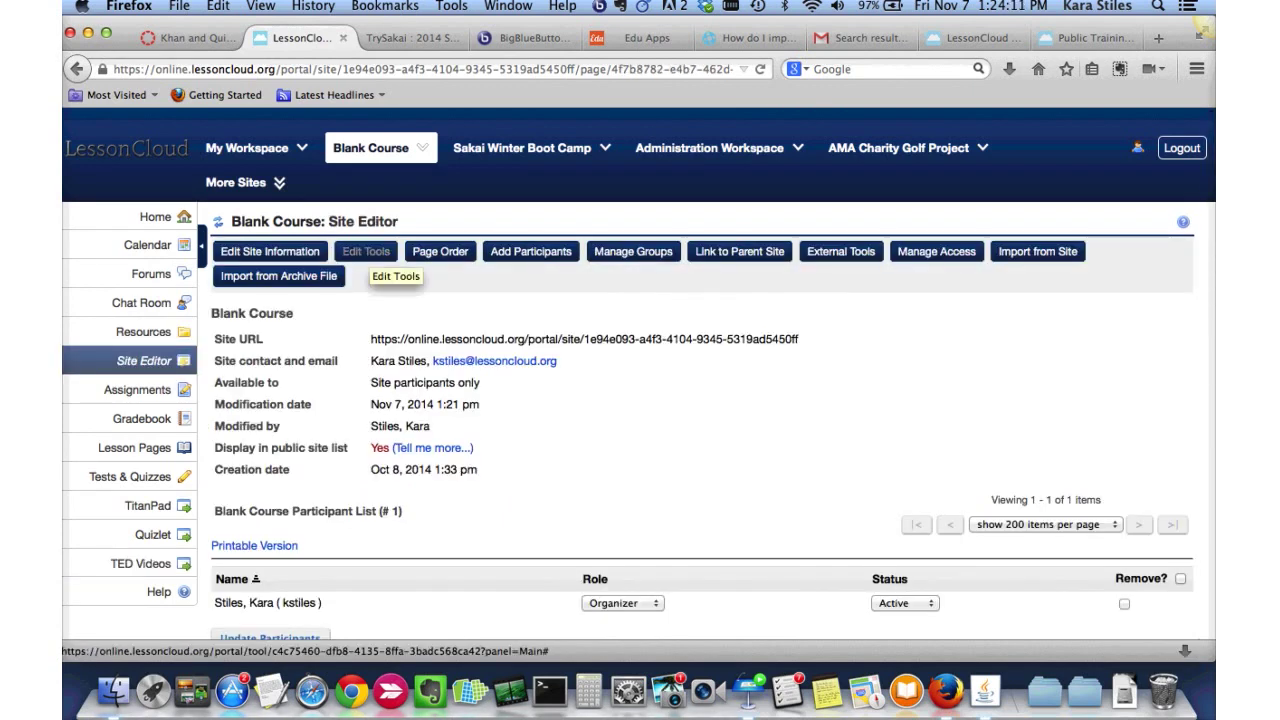
scroll(640, 380, down, 15)
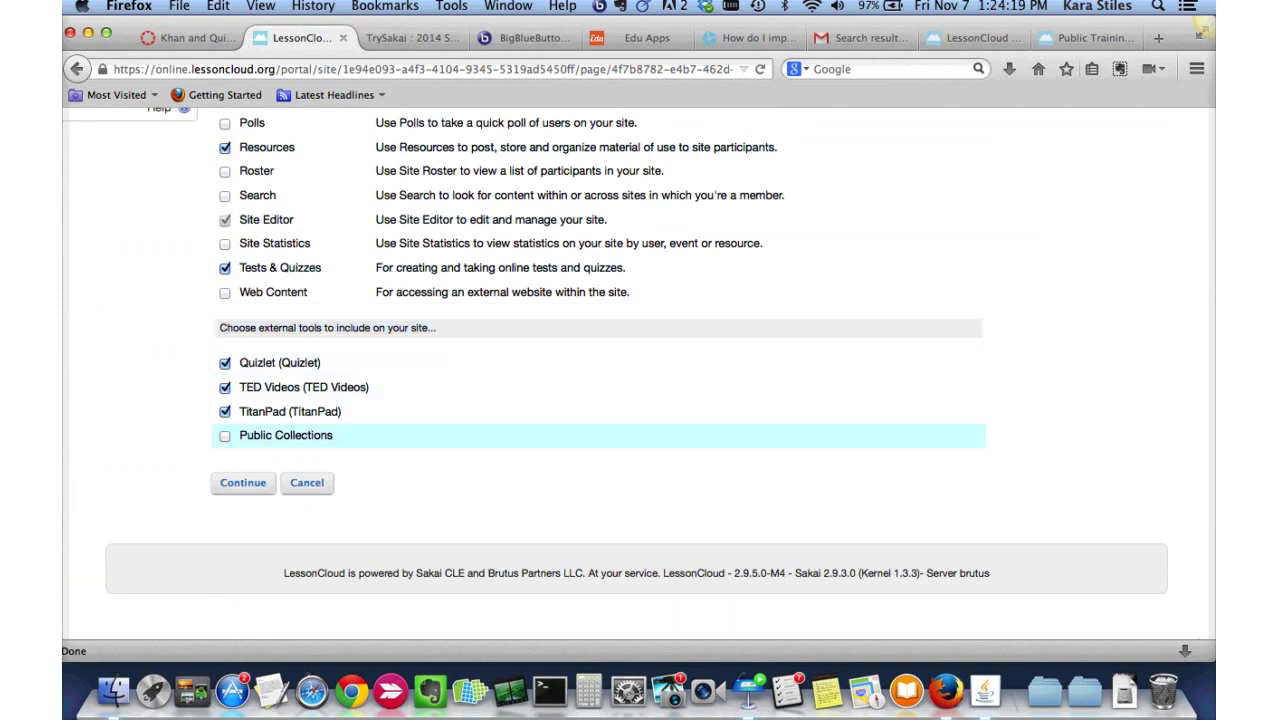
scroll(600, 424, up, 5)
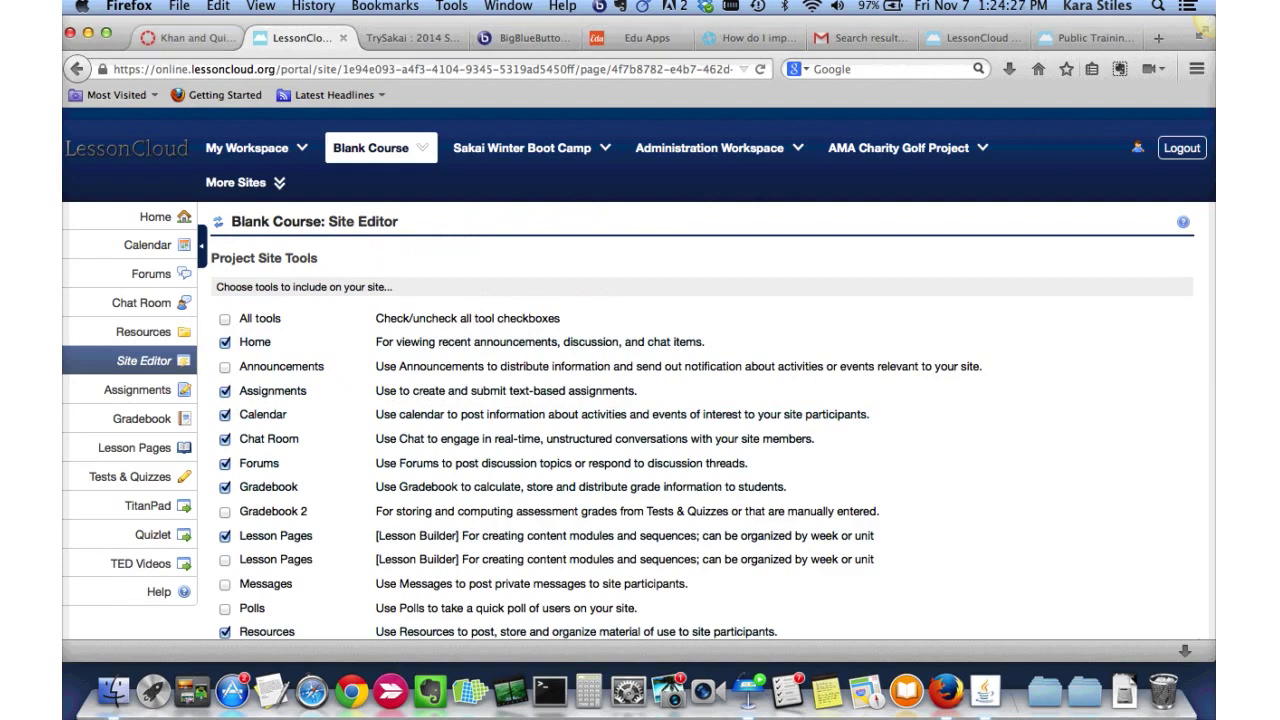
click(190, 37)
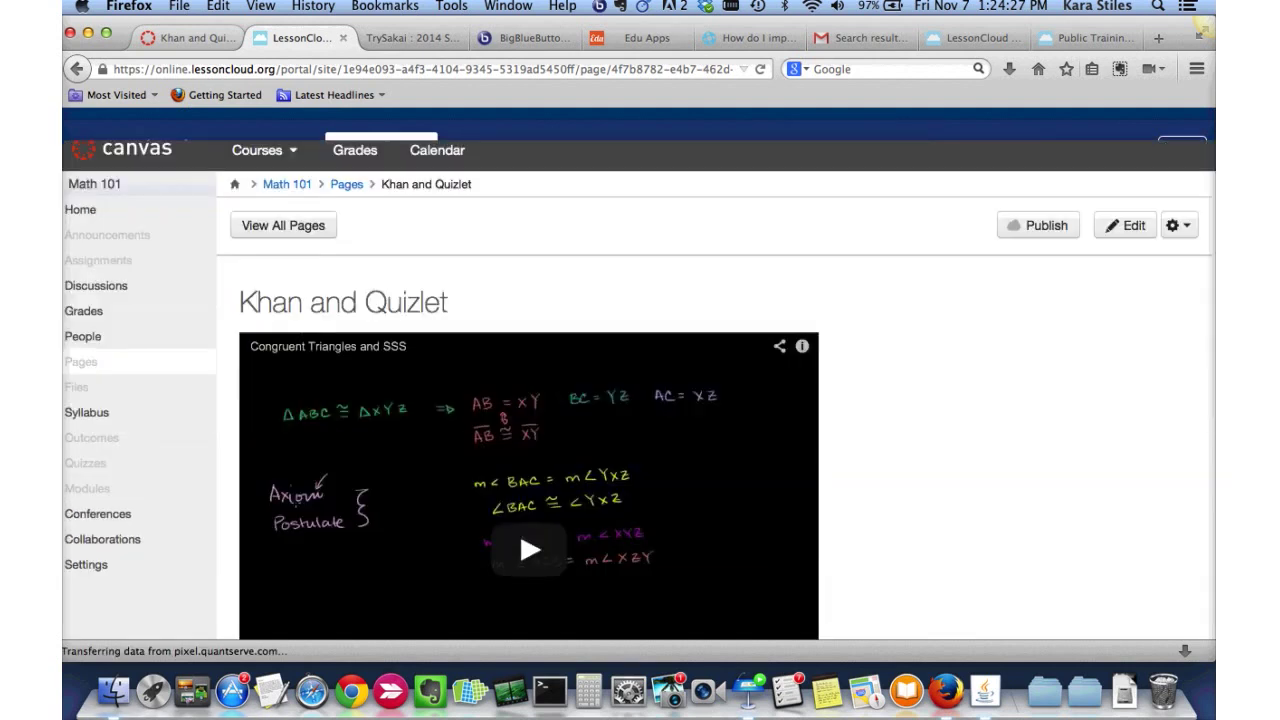
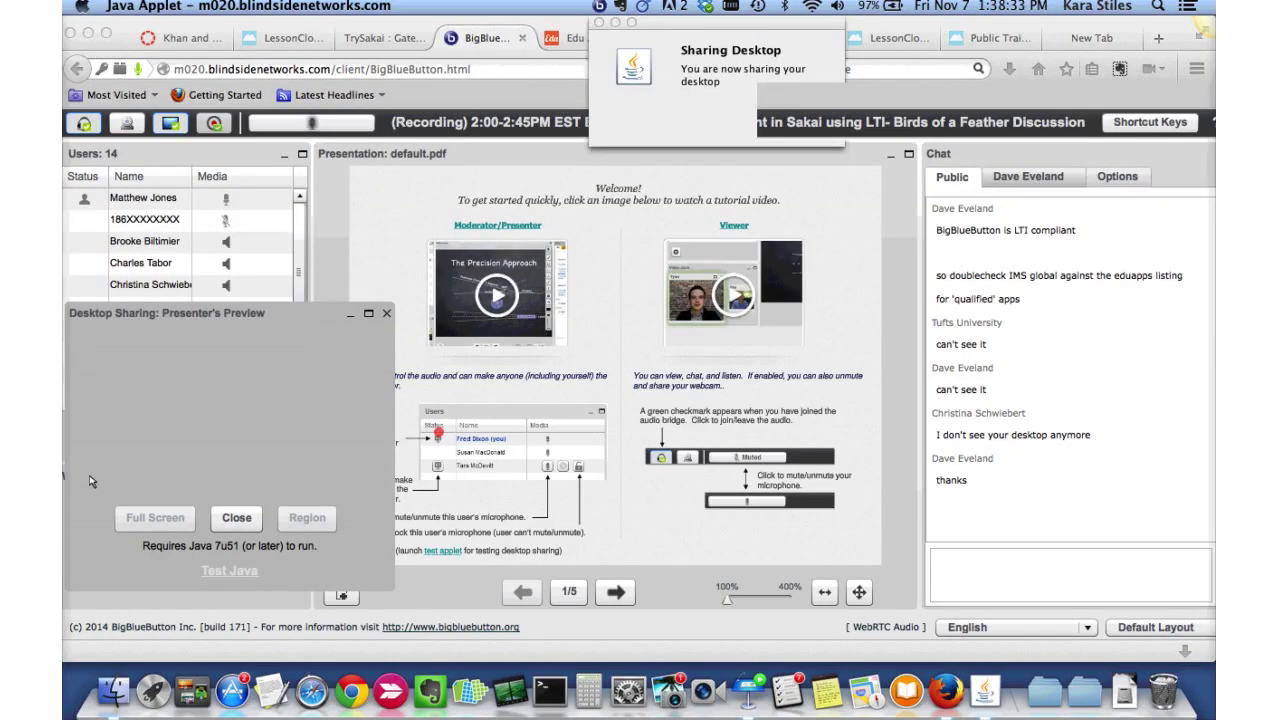
Bring the EduAppCenter TitanPad app page to the front of the shared desktop
key(ctrl+Tab)
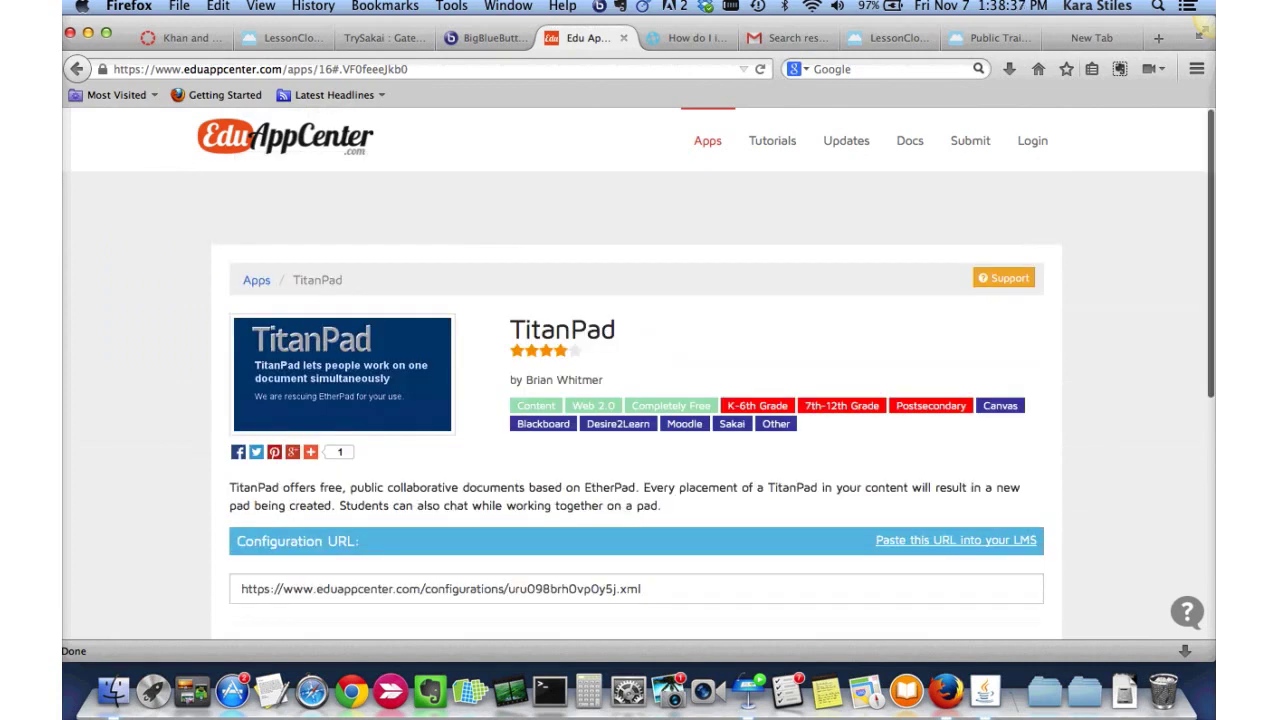
key(super+Left)
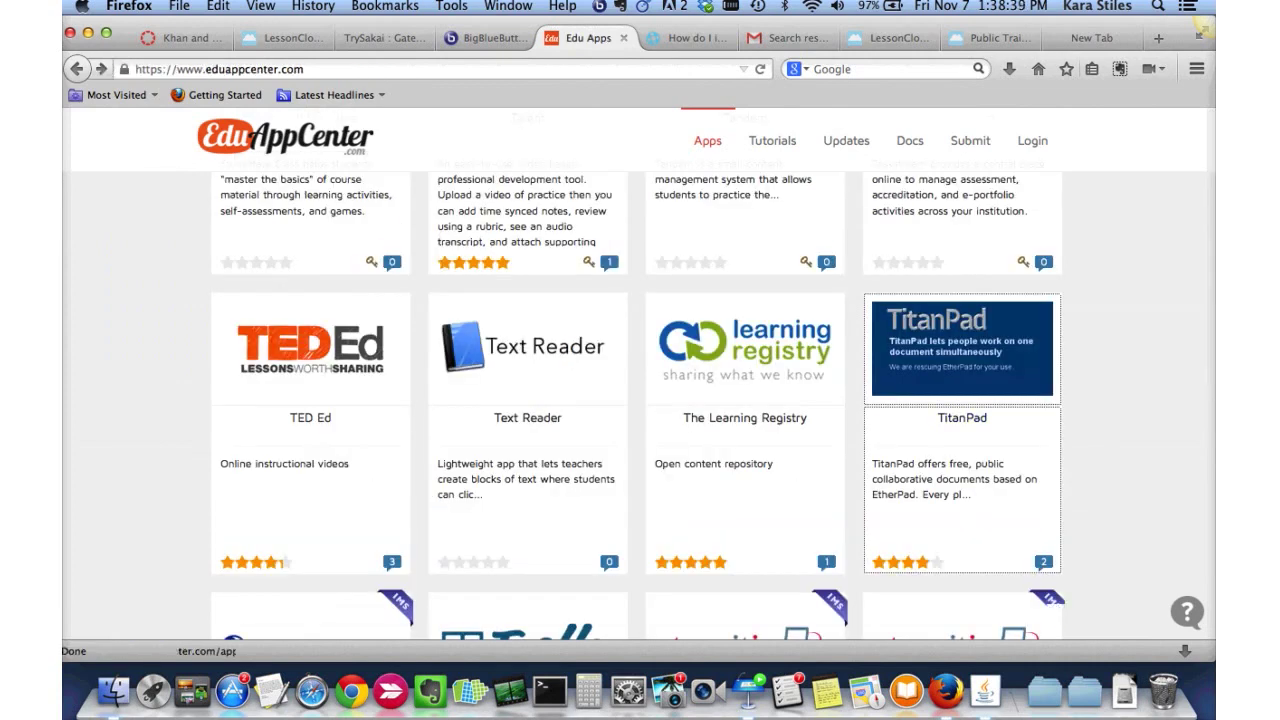
scroll(640, 400, up, 10)
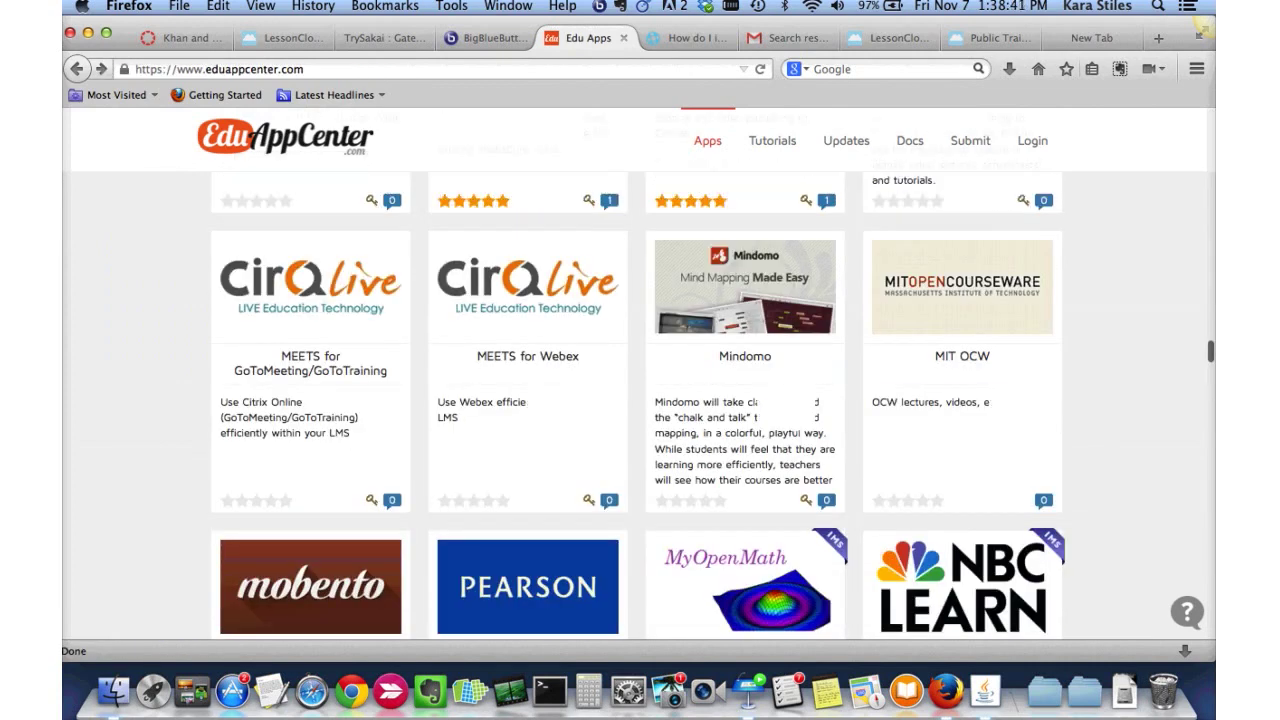
scroll(640, 400, down, 9)
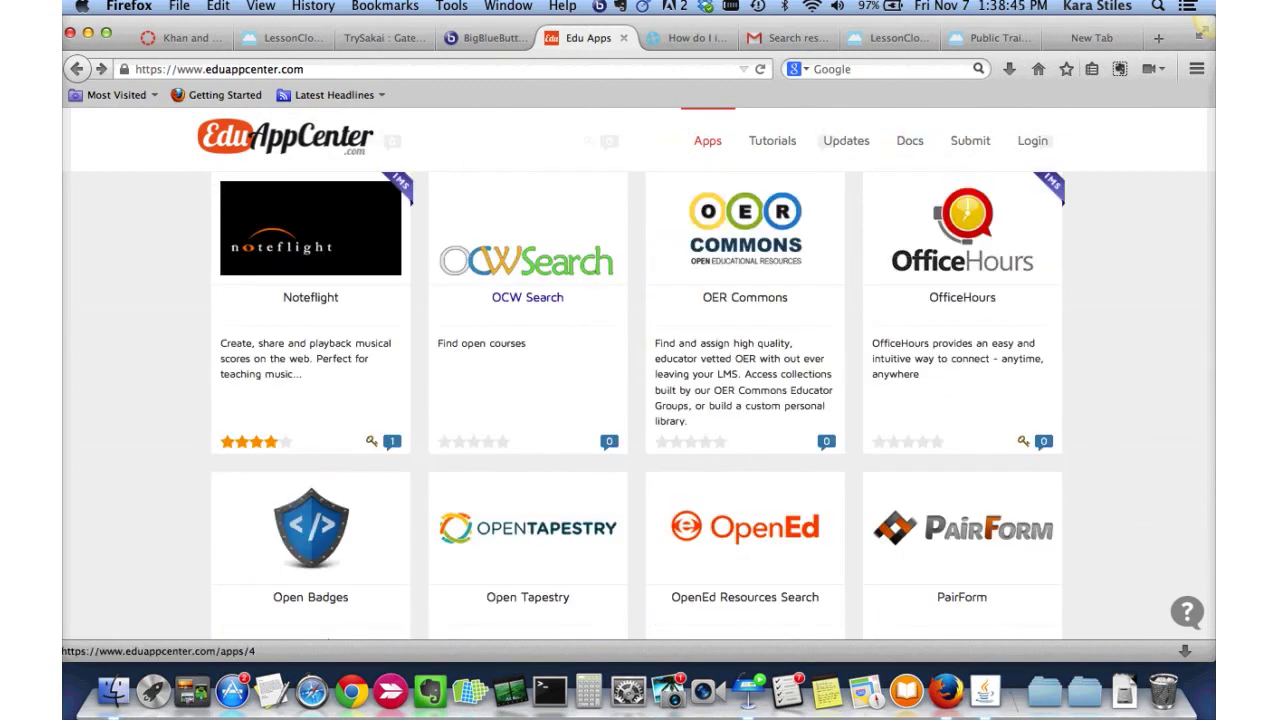
scroll(527, 280, down, 10)
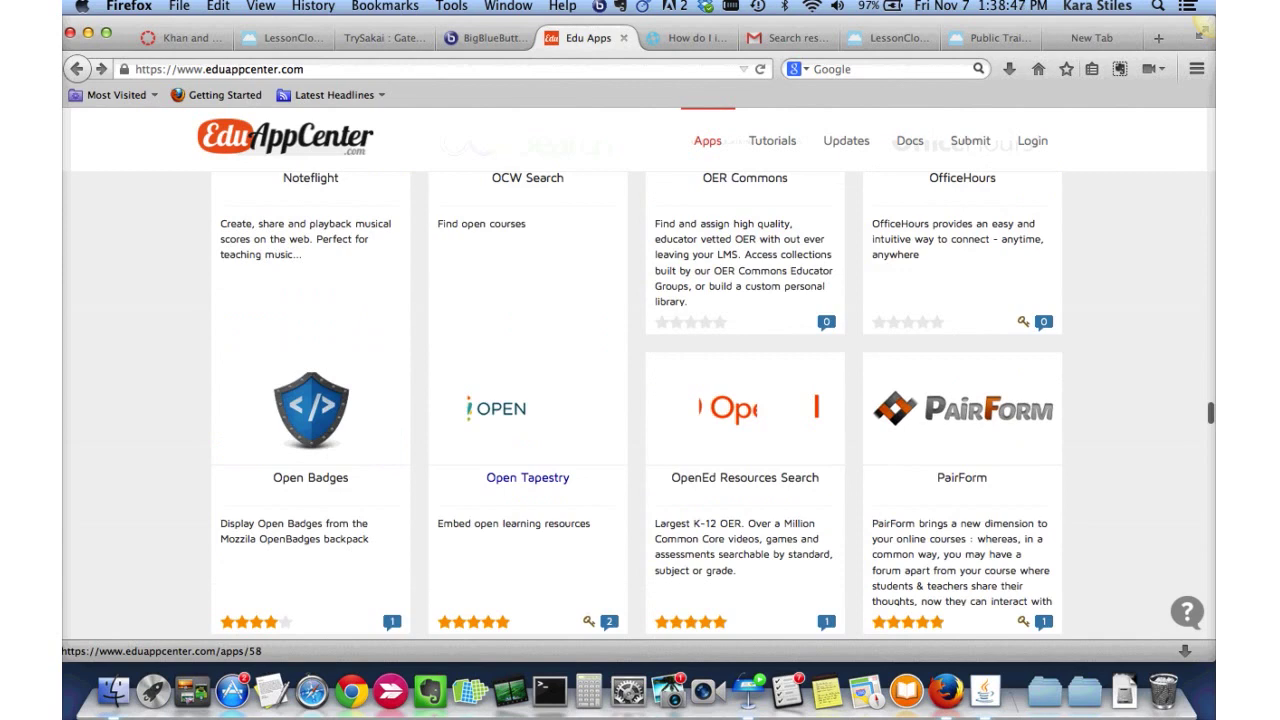
scroll(527, 280, down, 3)
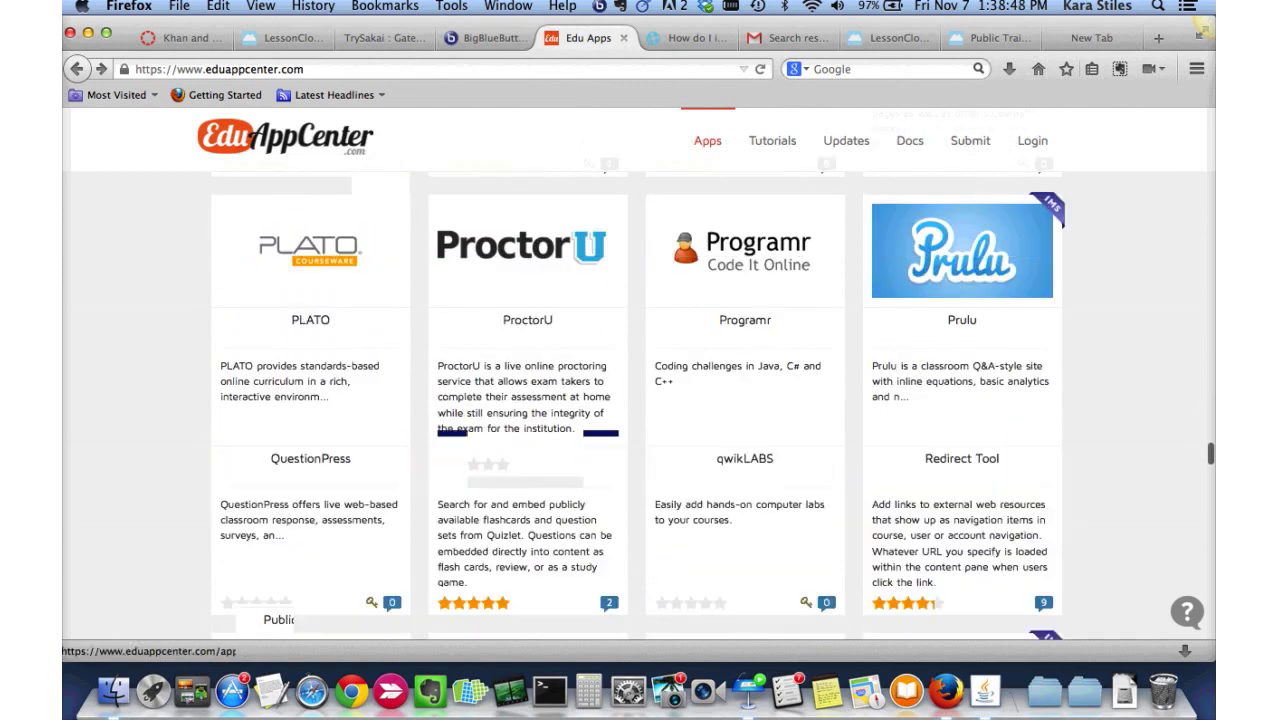
scroll(527, 400, down, 3)
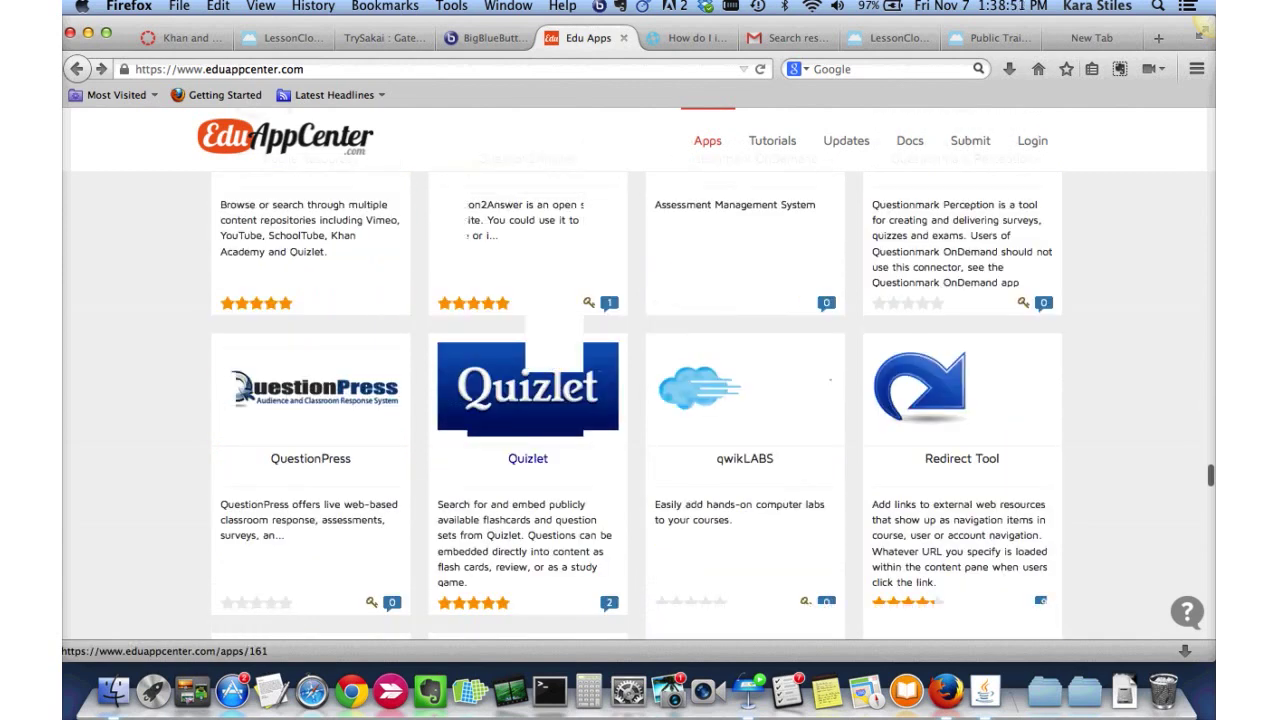
scroll(527, 400, down, 6)
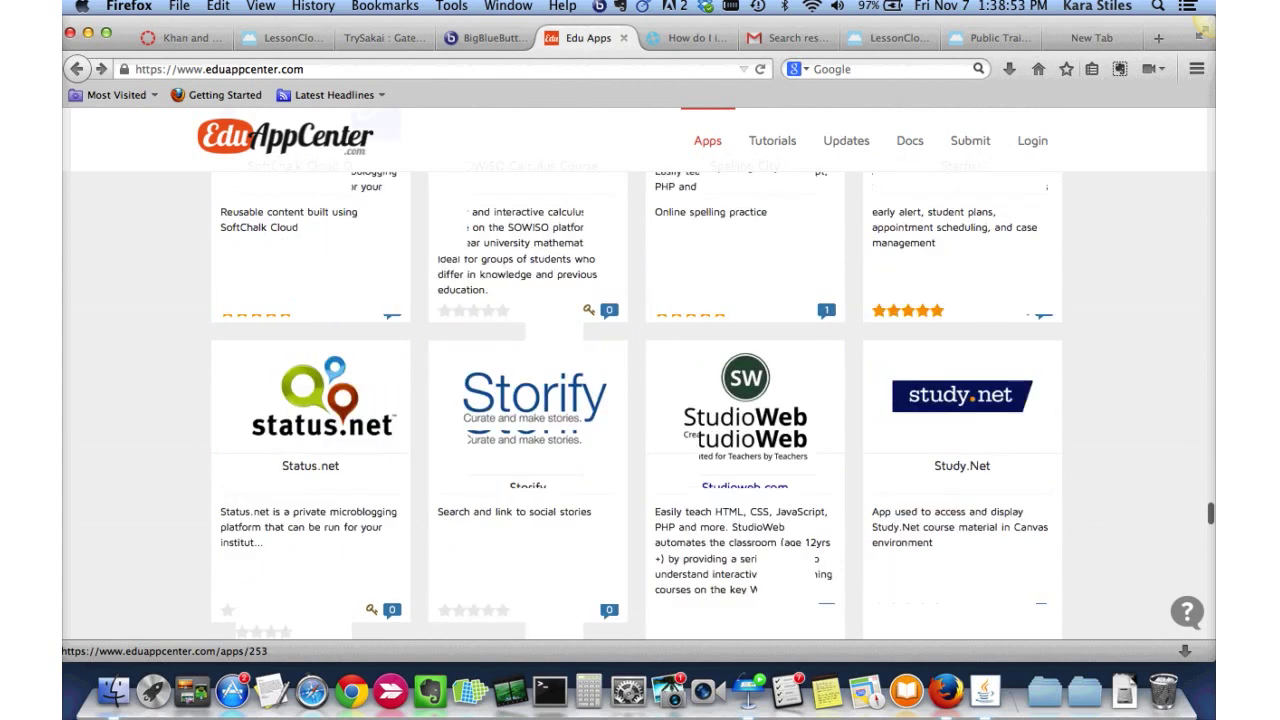
scroll(745, 430, down, 3)
scroll(900, 420, down, 3)
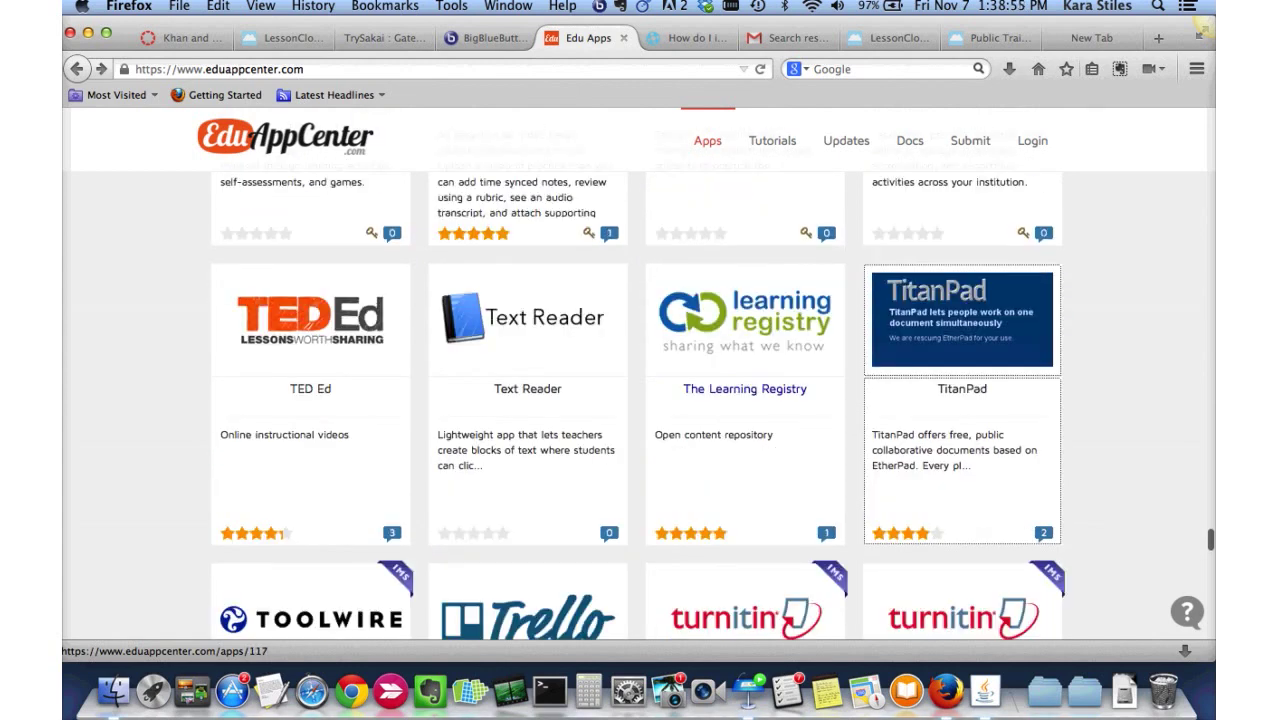
click(900, 420)
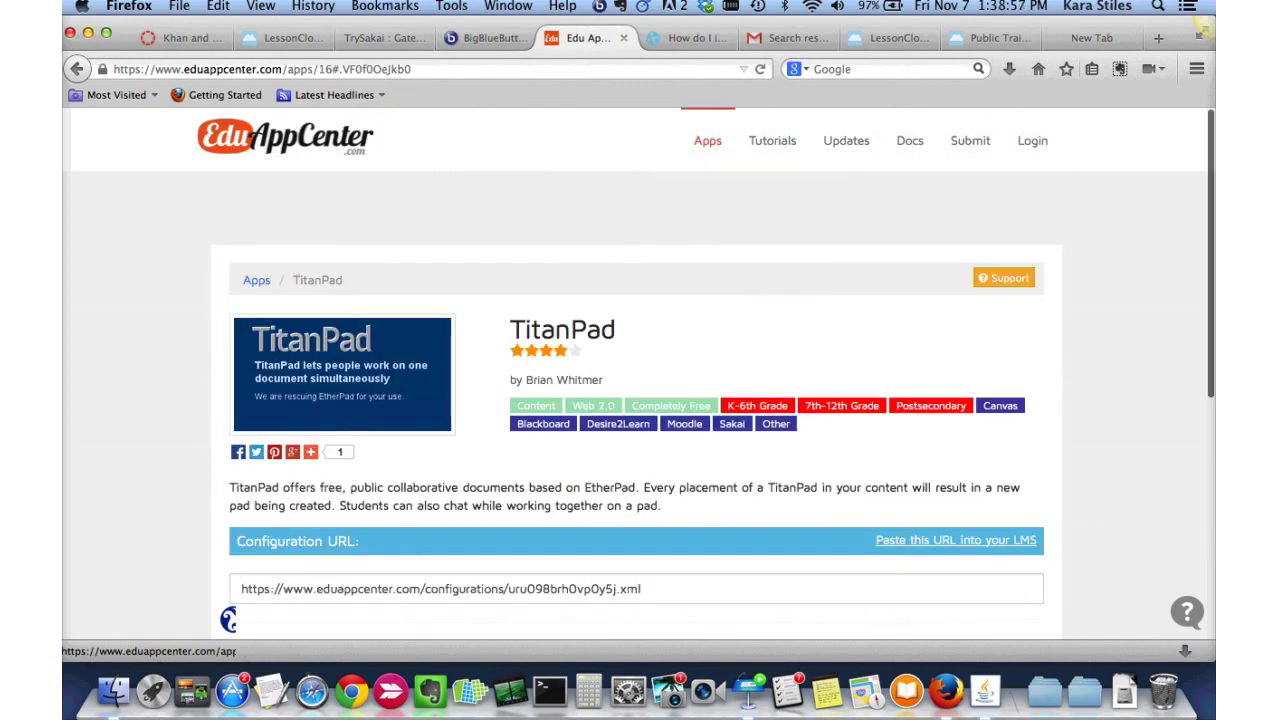
scroll(900, 420, down, 3)
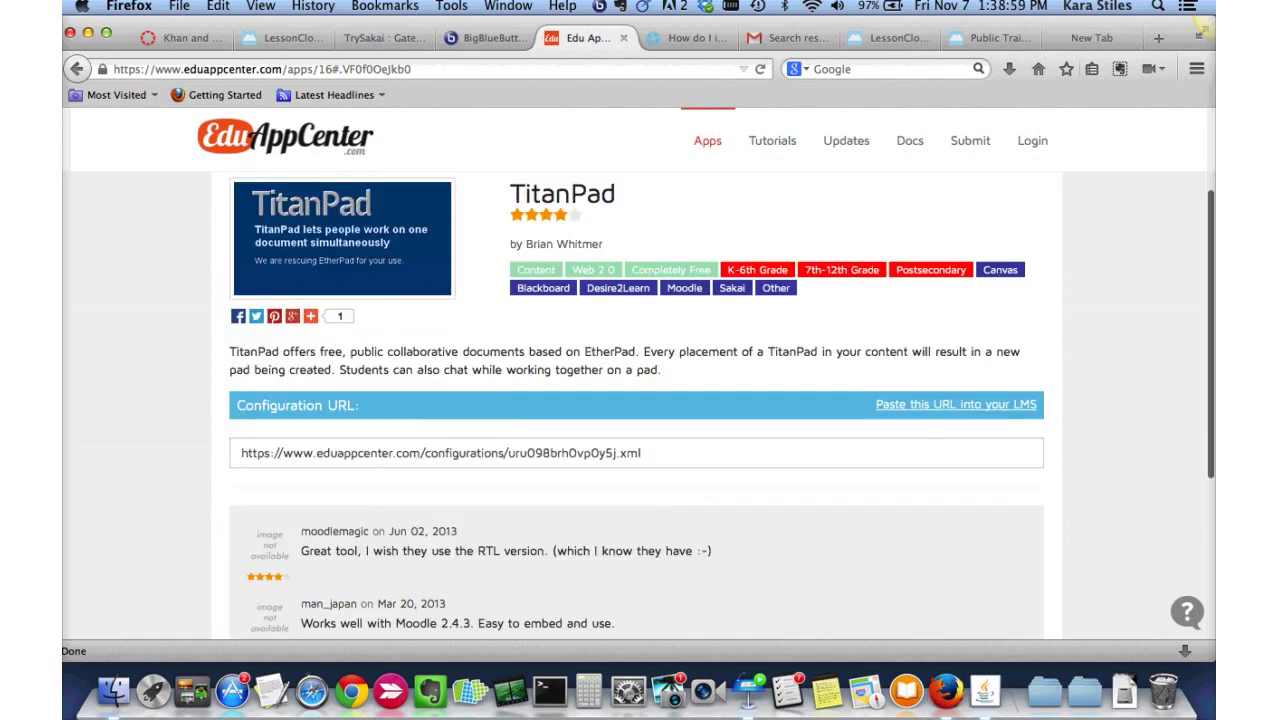
click(440, 452)
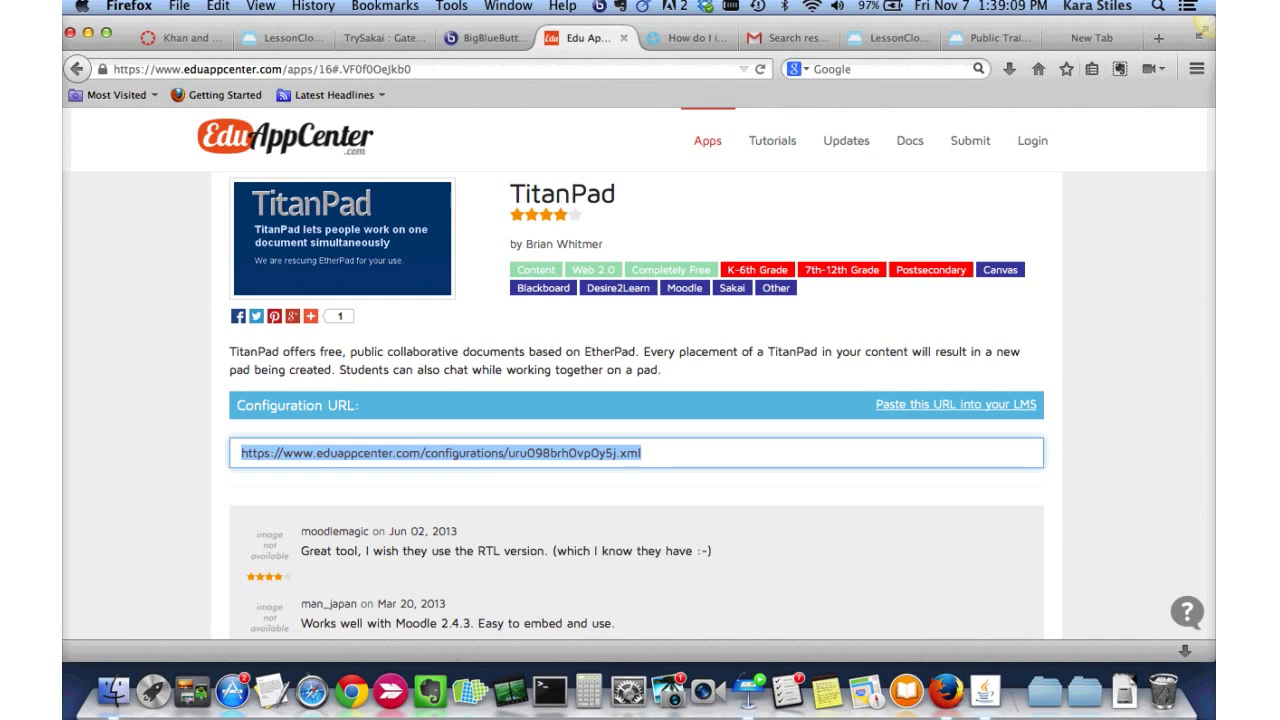
Load TitanPad's configuration URL in a new tab to show its XML
key(Tab)
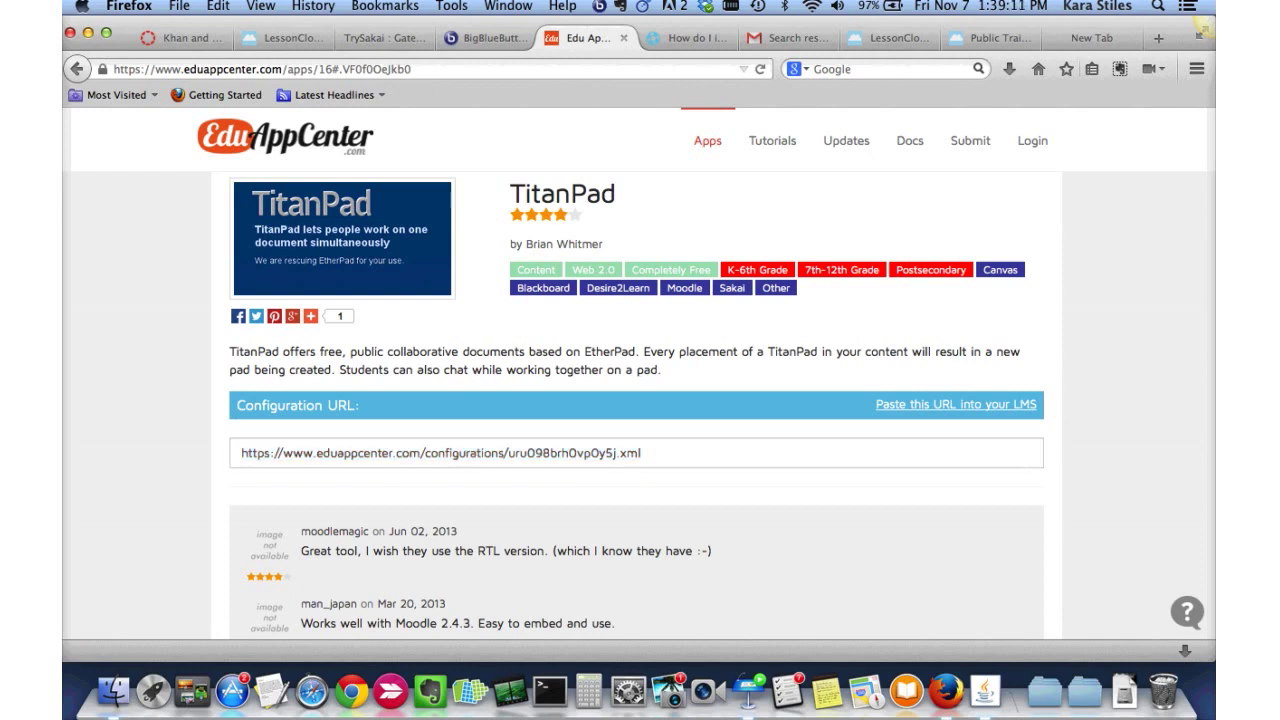
click(636, 453)
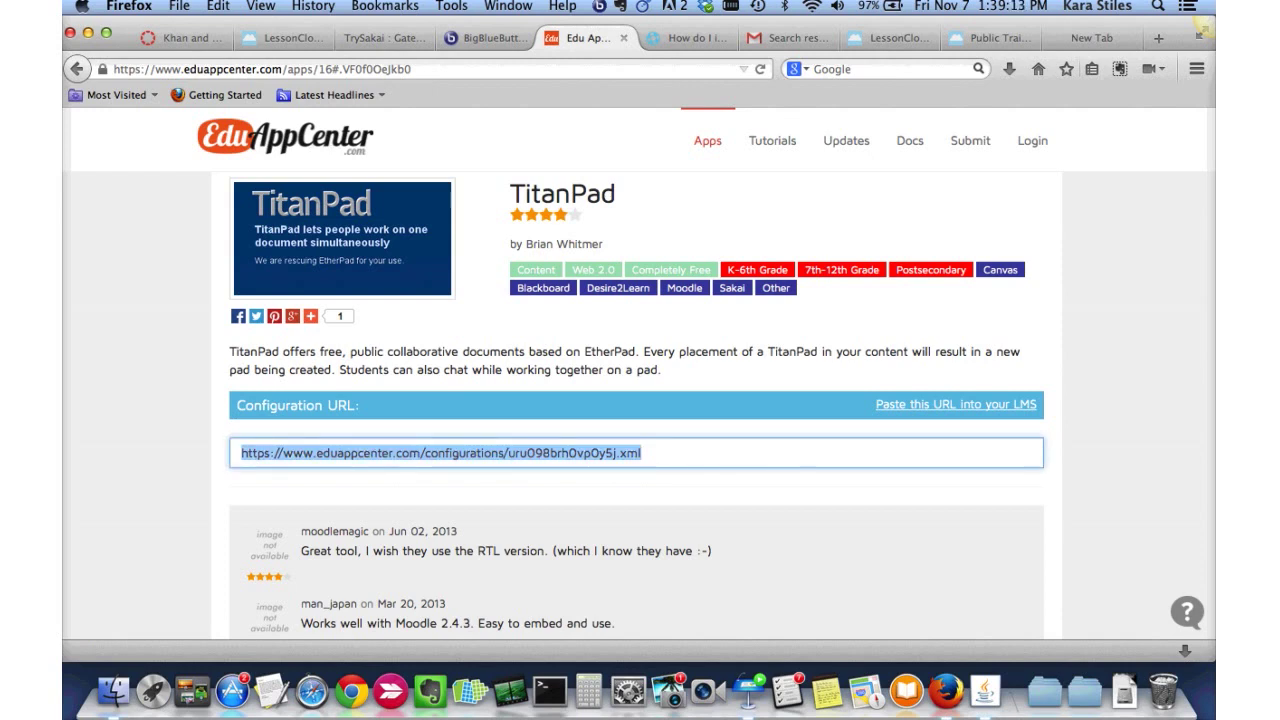
drag(440, 453, 300, 69)
click(492, 69)
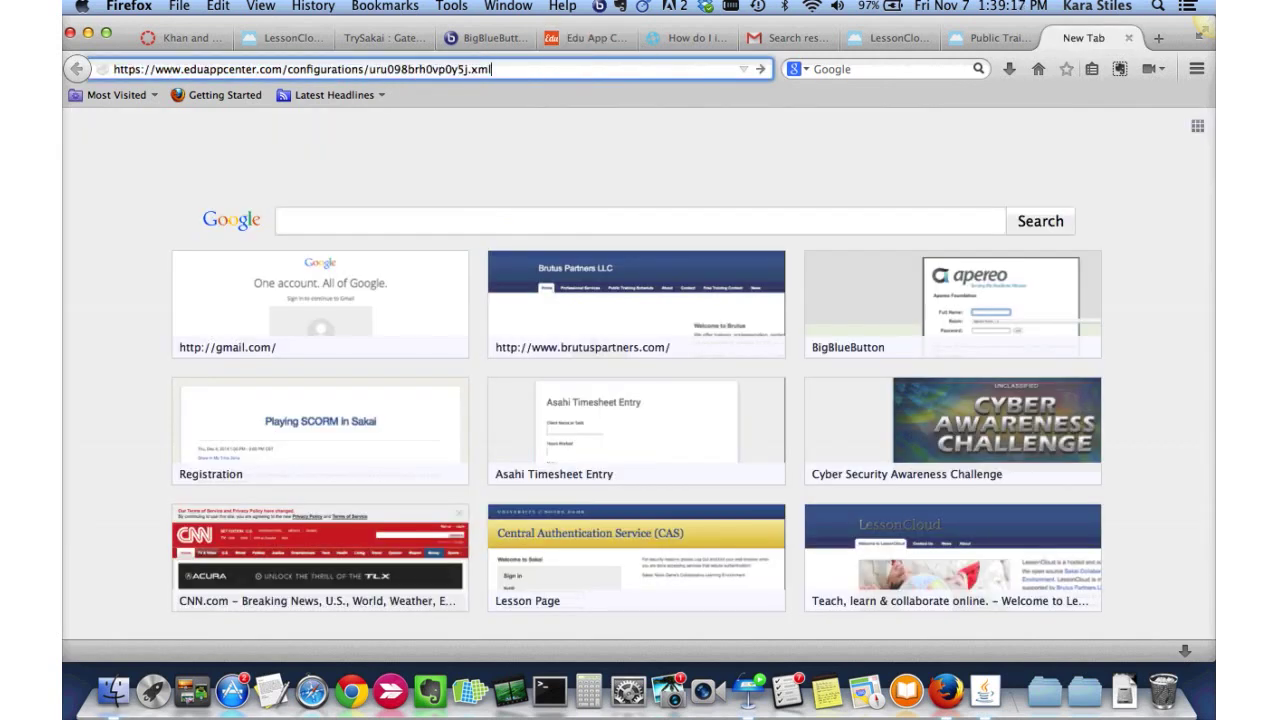
key(super+a)
key(Right)
key(Return)
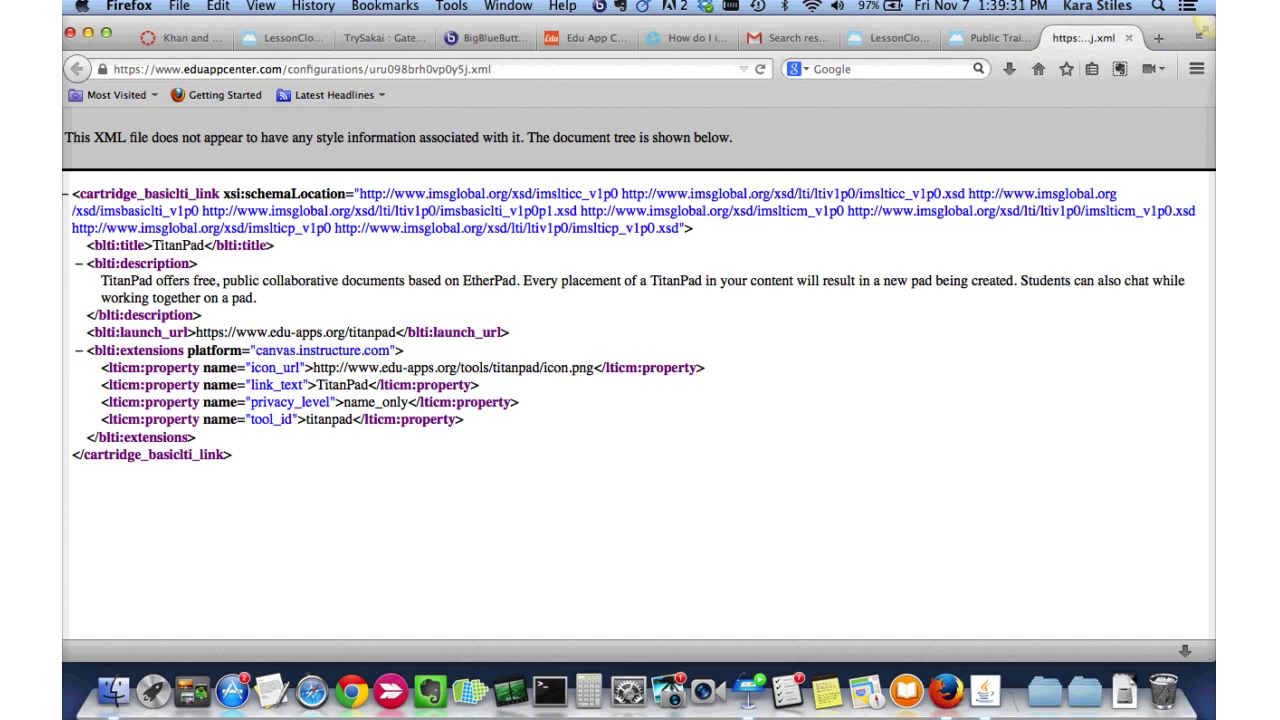
Highlight the launch_url in the XML, then return to the LessonCloud Site Editor
drag(196, 332, 396, 332)
key(super+c)
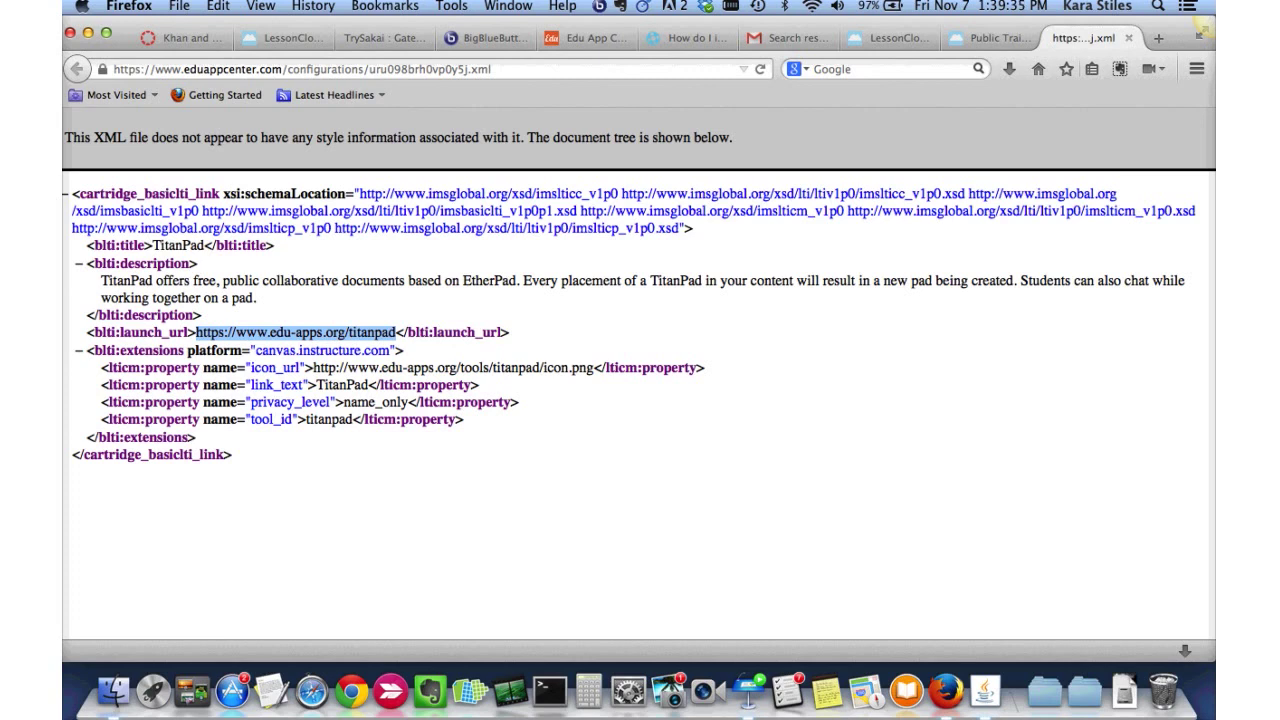
key(ctrl+shift+Tab)
key(ctrl+shift+Tab)
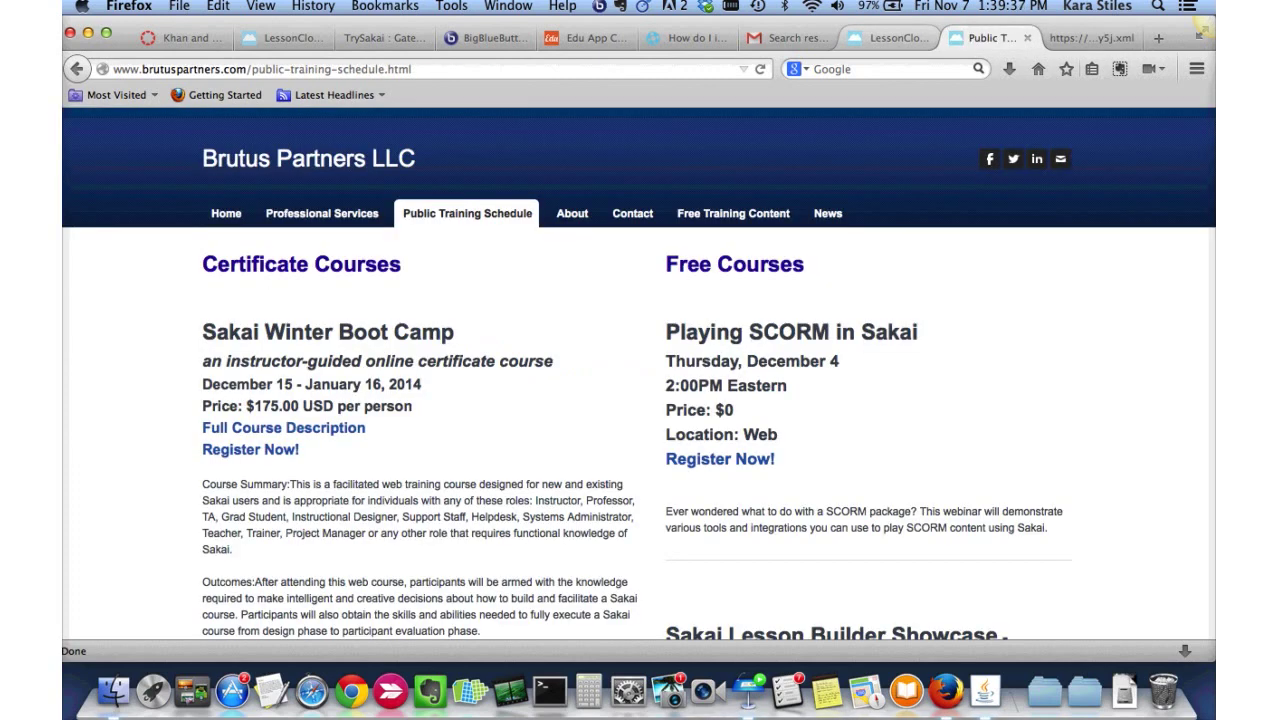
key(ctrl+Tab)
key(ctrl+Tab)
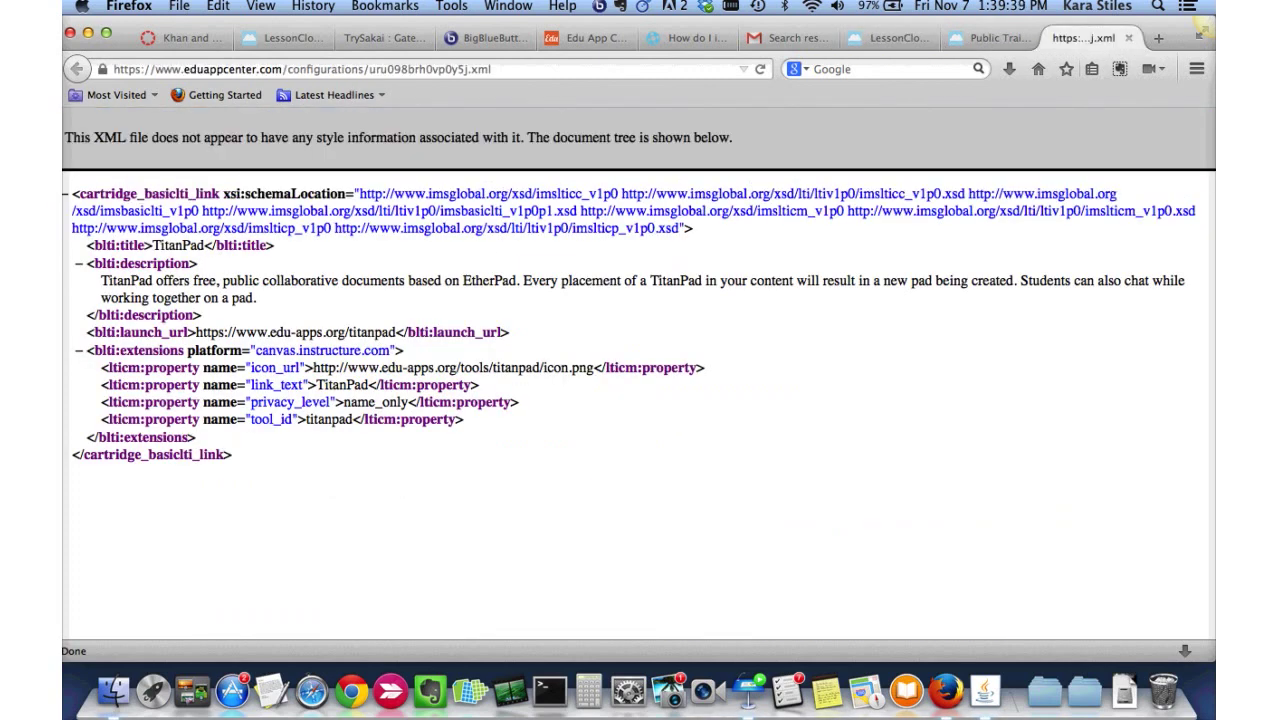
key(ctrl+shift+Tab)
key(ctrl+shift+Tab)
key(ctrl+shift+Tab)
key(ctrl+shift+Tab)
key(ctrl+shift+Tab)
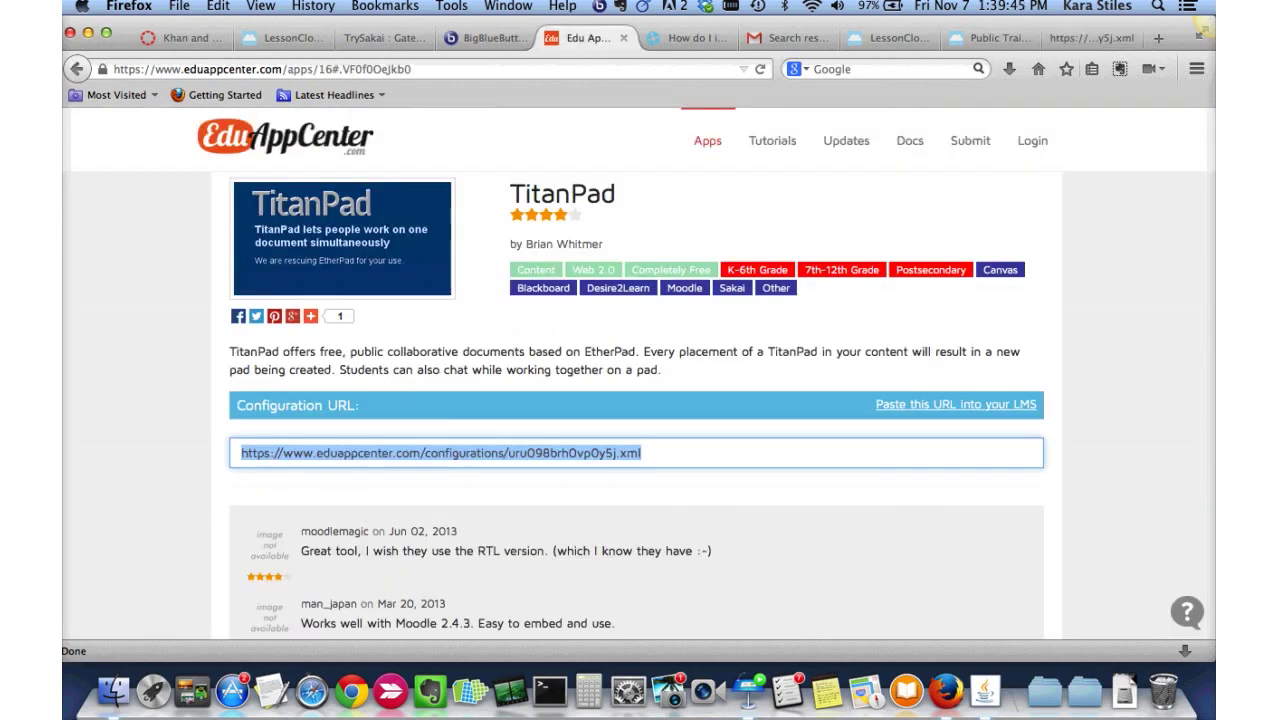
scroll(640, 400, up, 3)
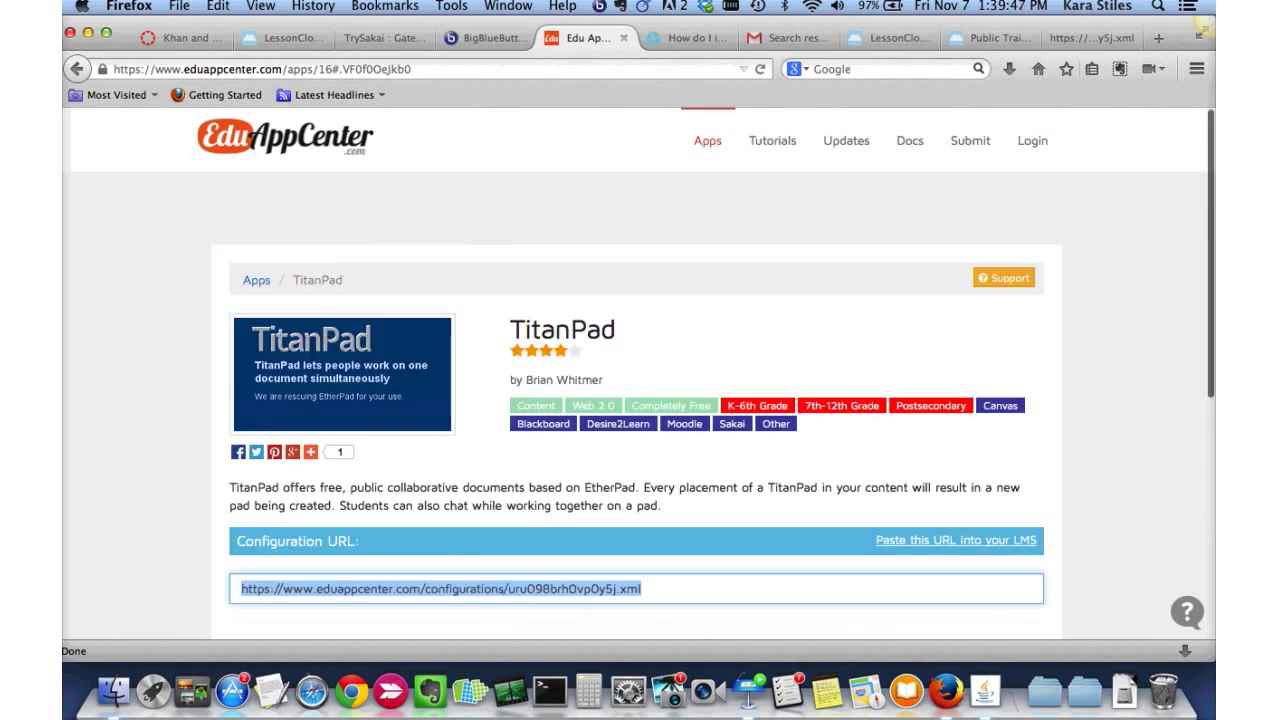
key(super+2)
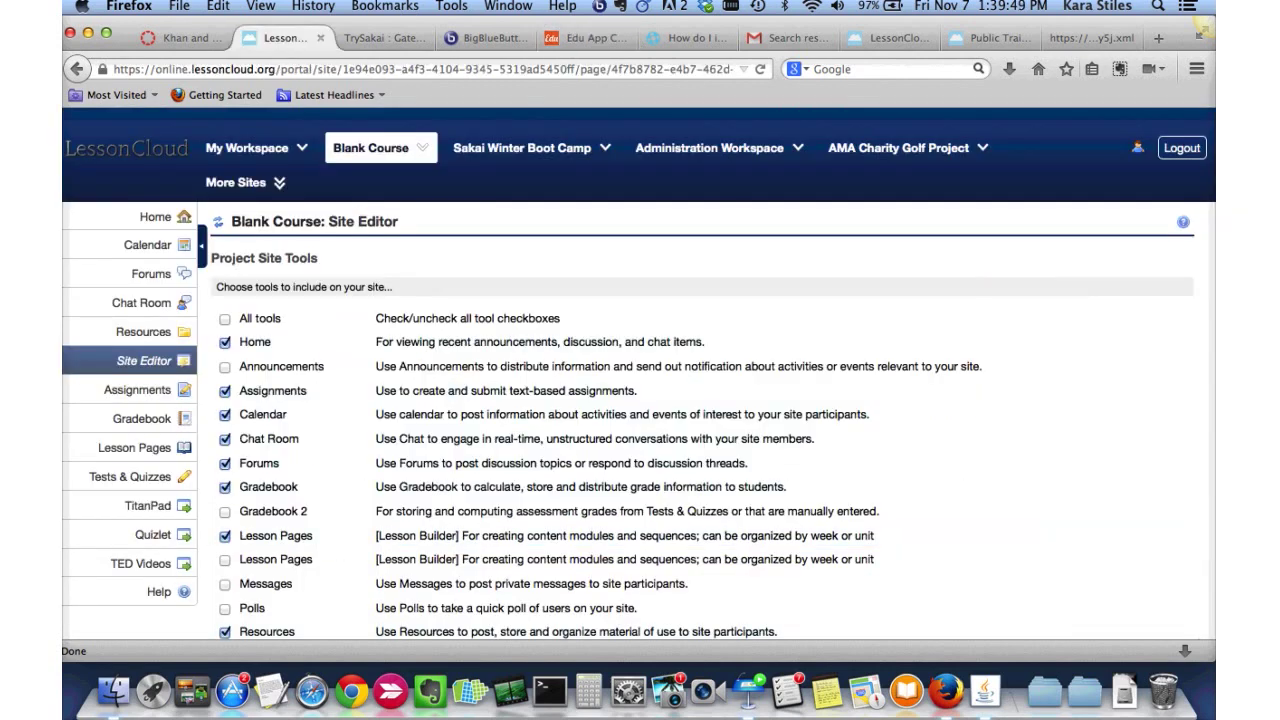
Reset the Site Editor and list the tools available in the system, including TitanPad
click(218, 222)
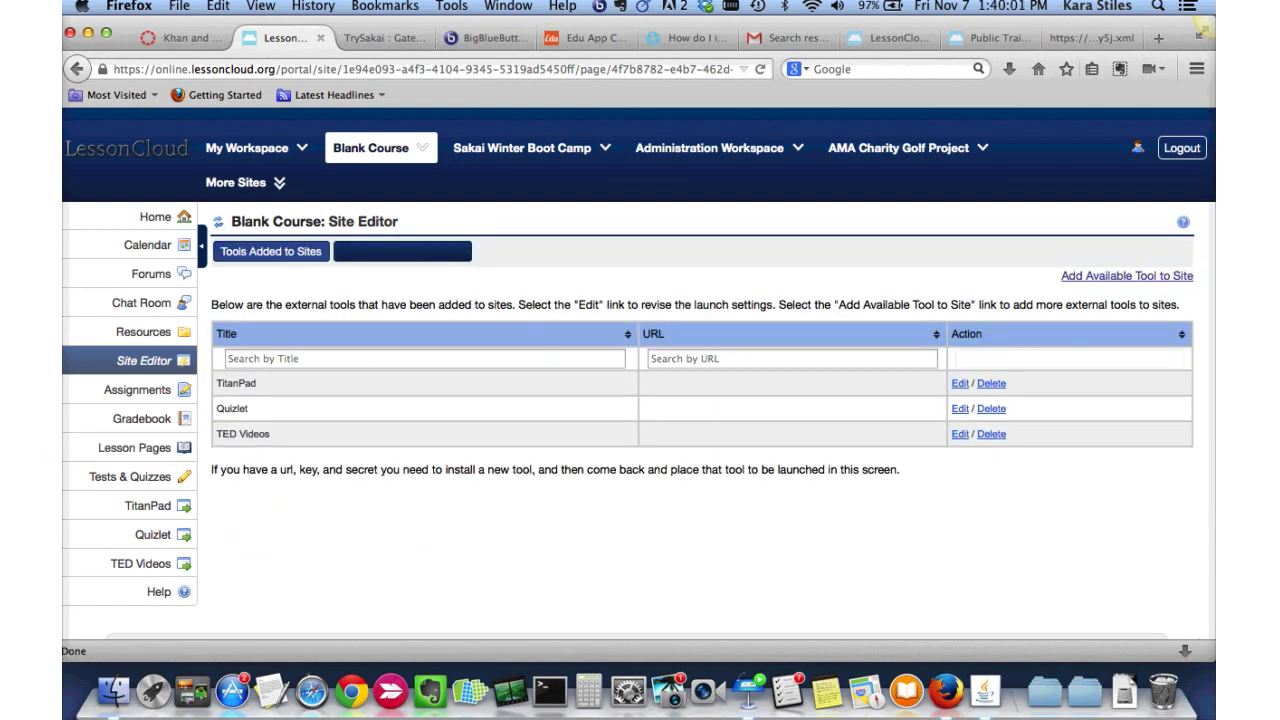
click(402, 251)
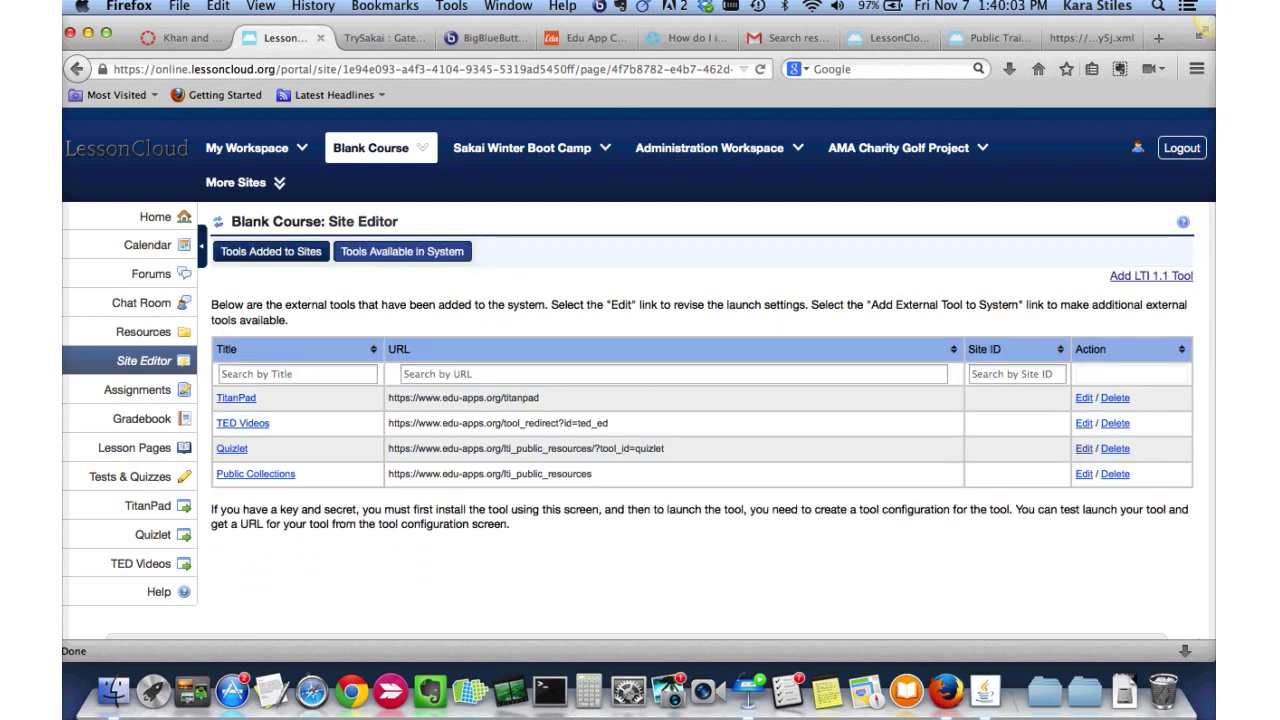
Start a new external tool titled TitanPad1 with the pasted launch URL, key and secret
click(1150, 276)
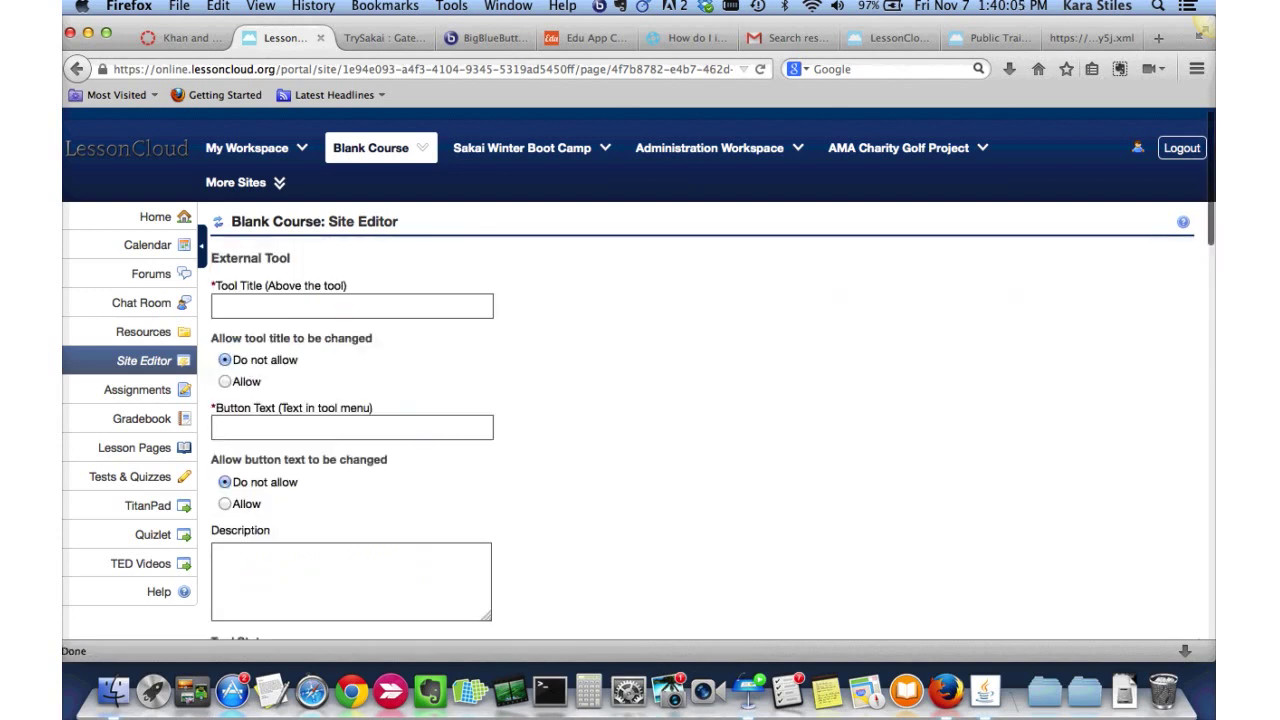
click(351, 306)
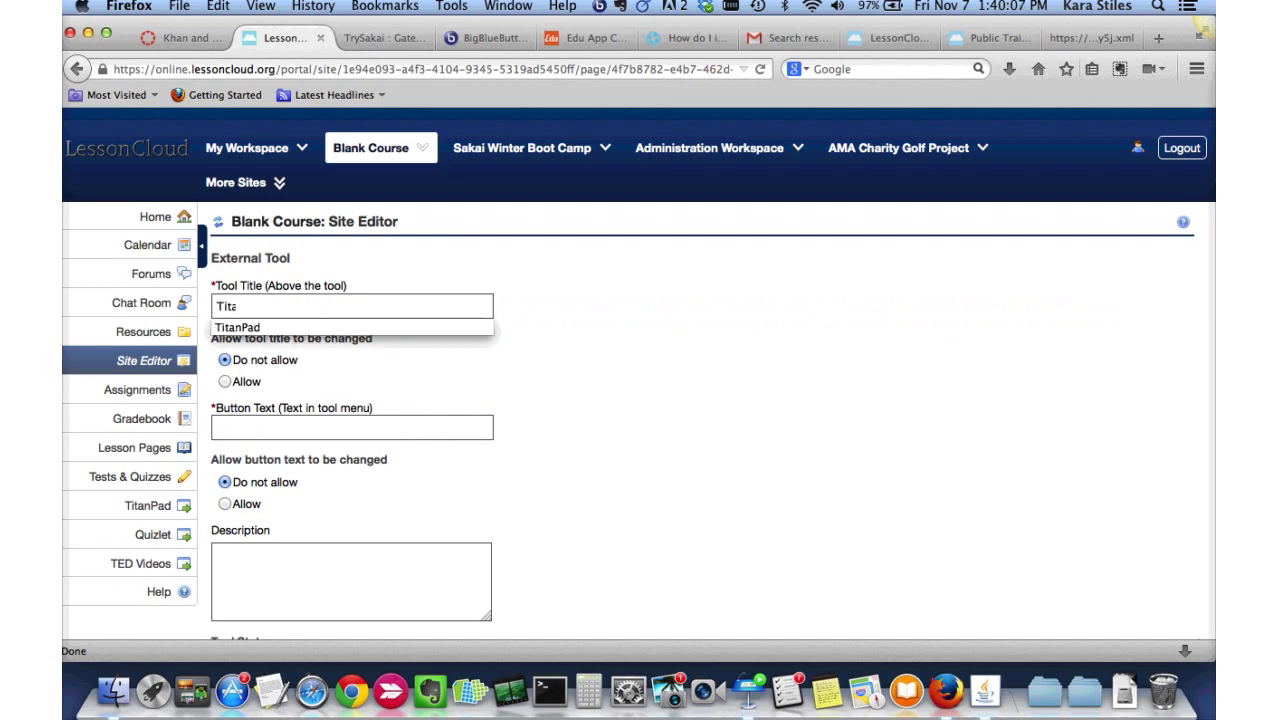
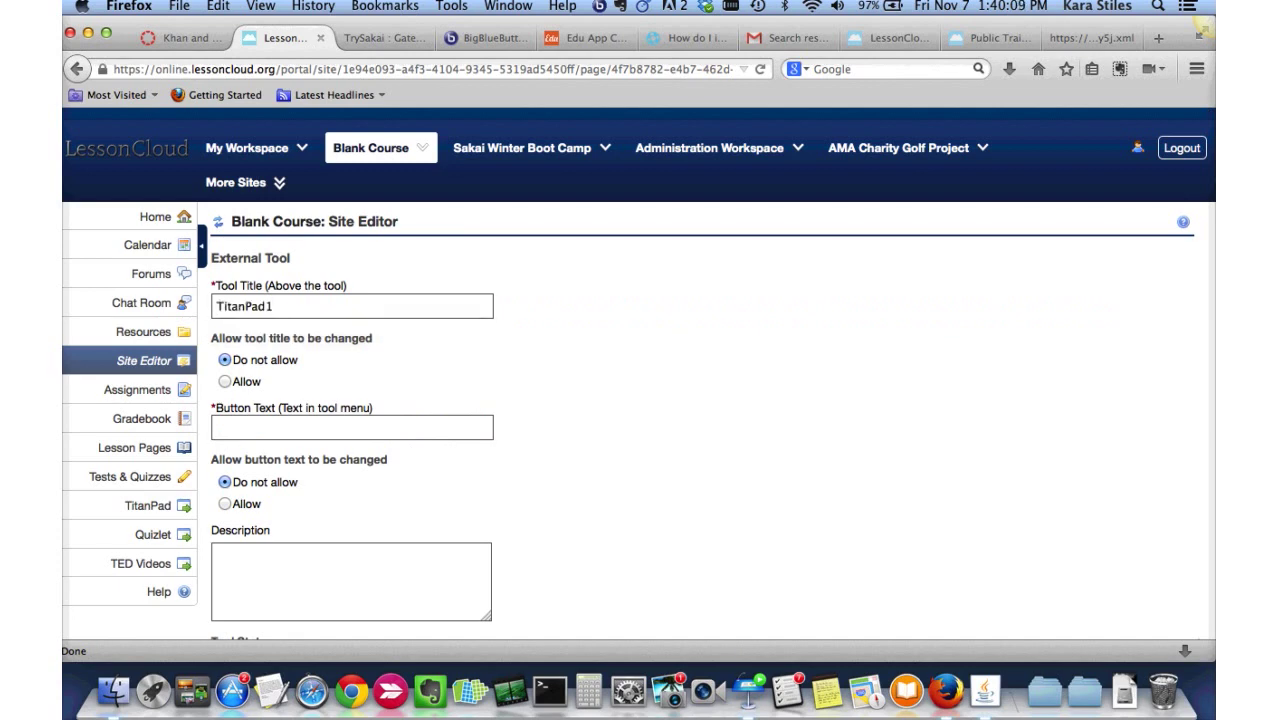
key(Tab)
scroll(640, 380, down, 5)
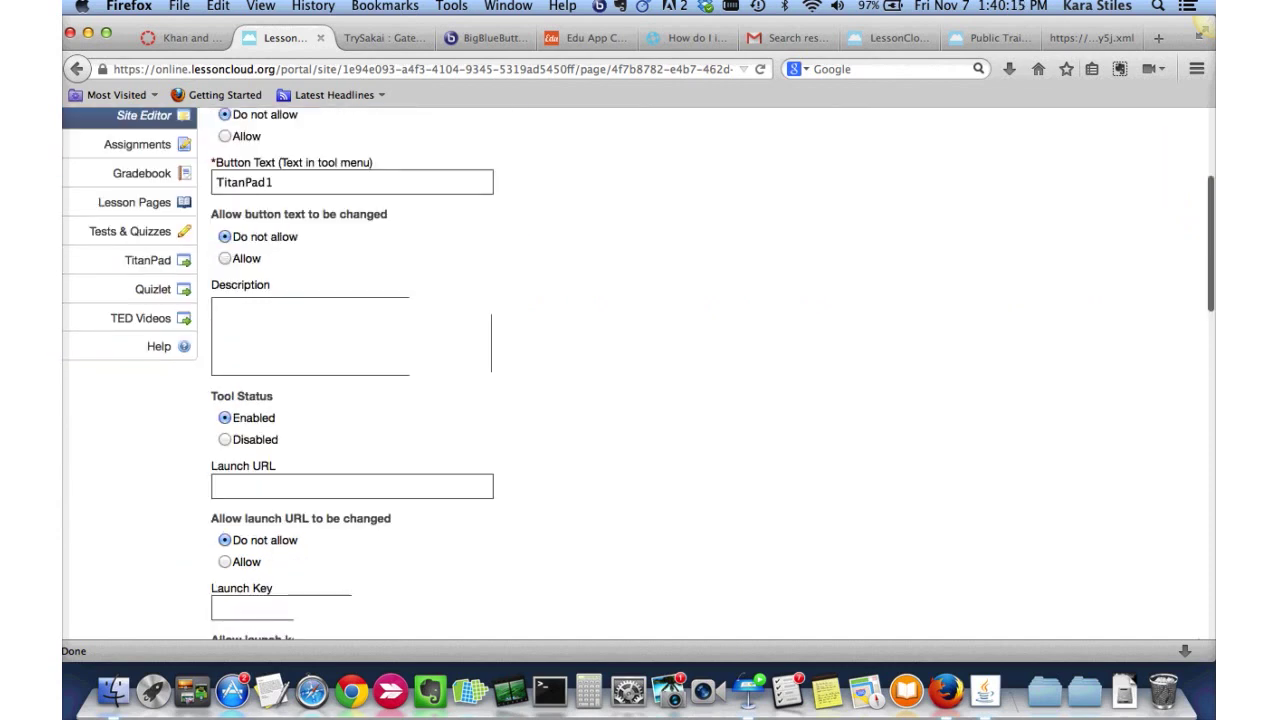
scroll(640, 380, down, 3)
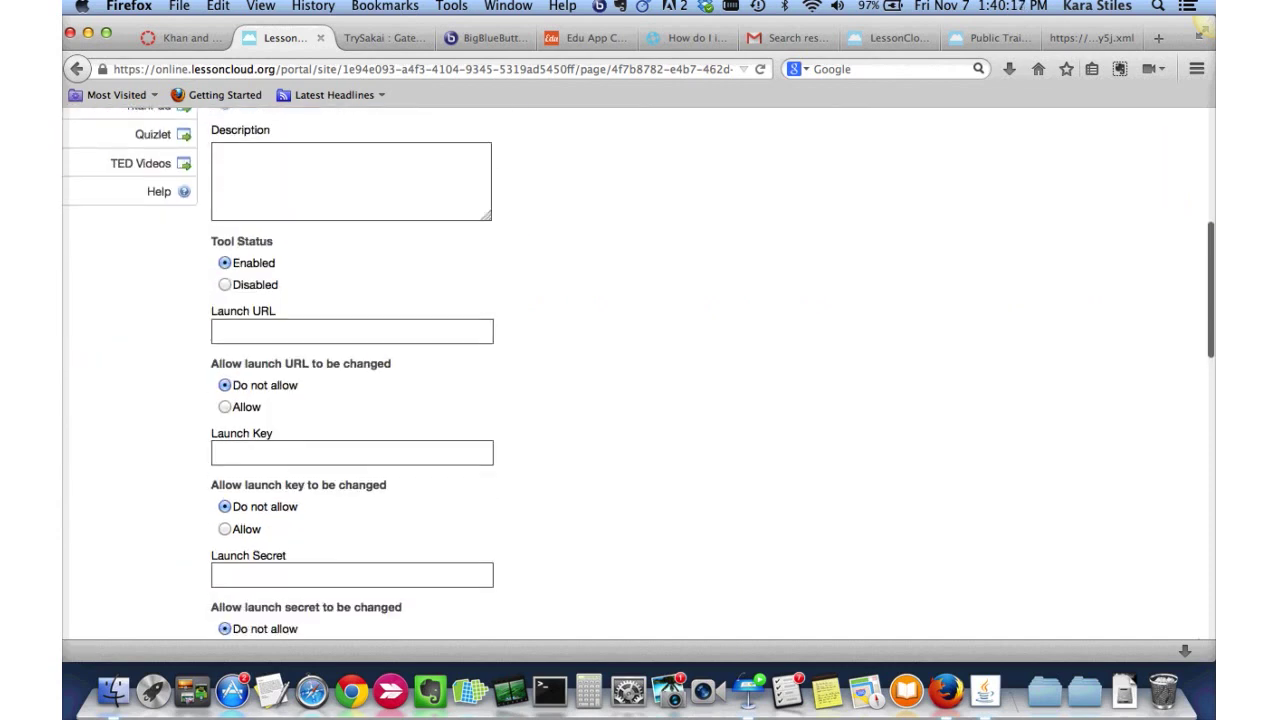
key(super+v)
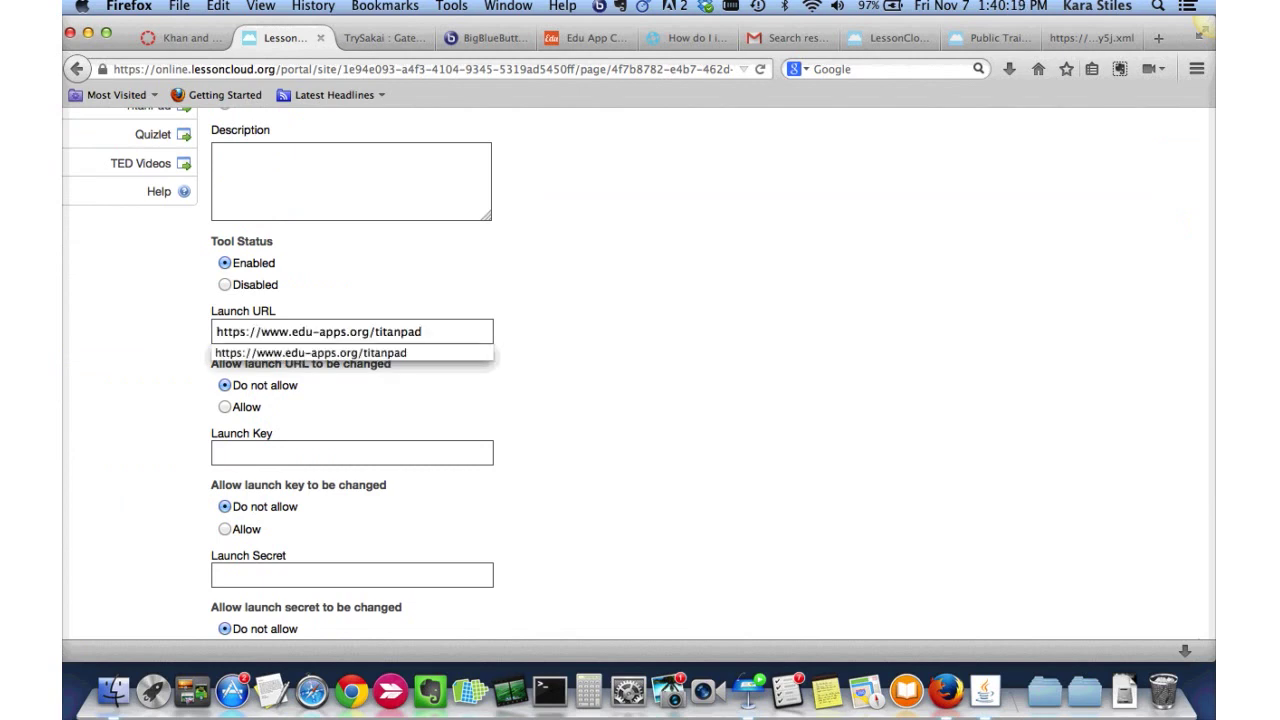
key(Escape)
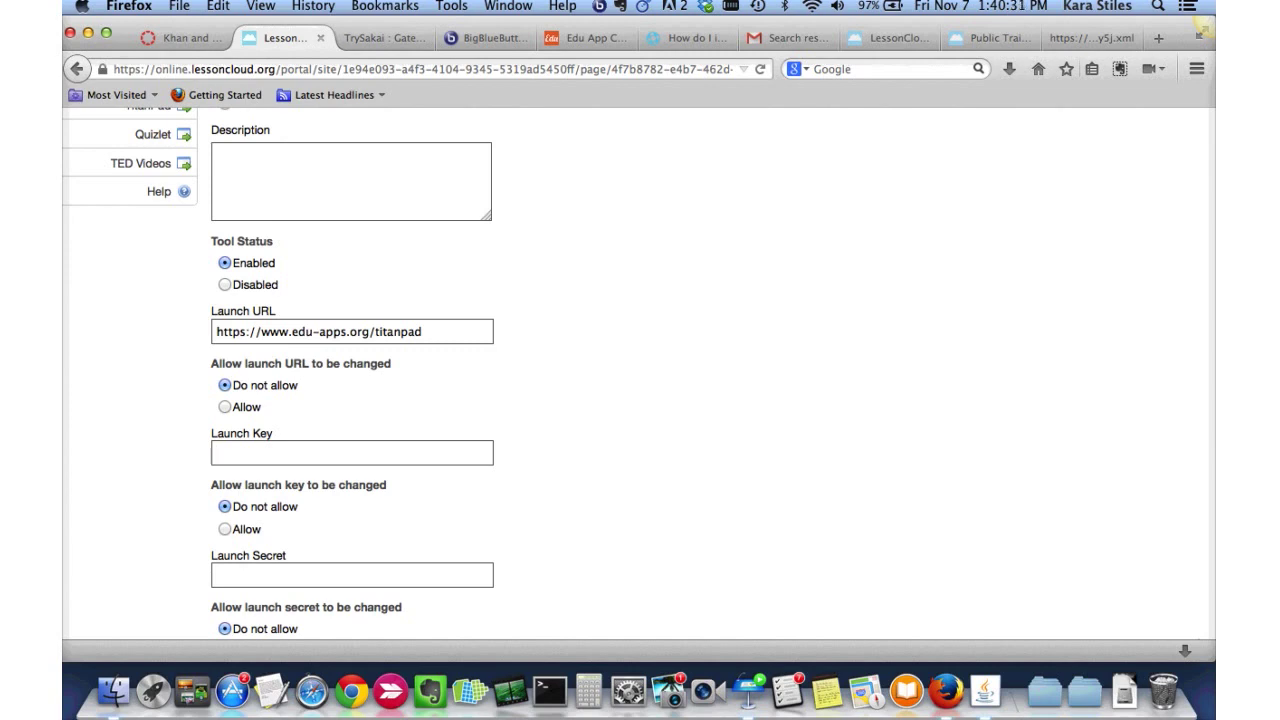
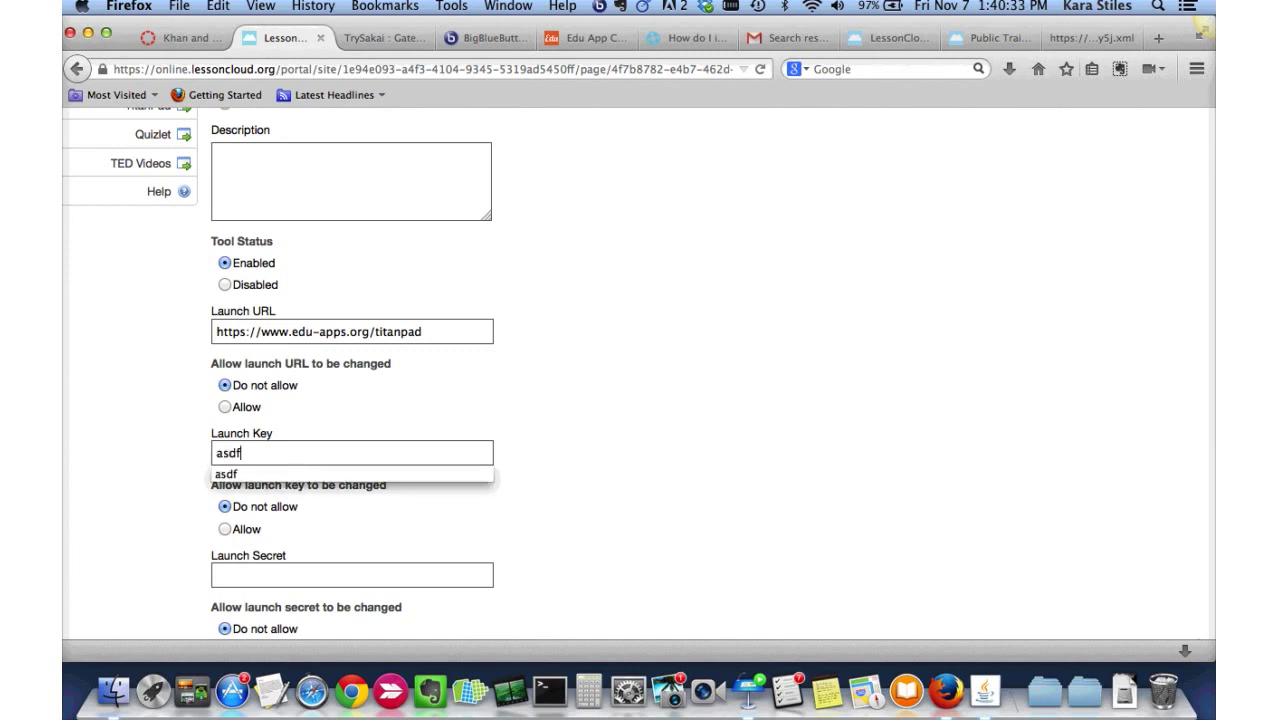
key(Escape)
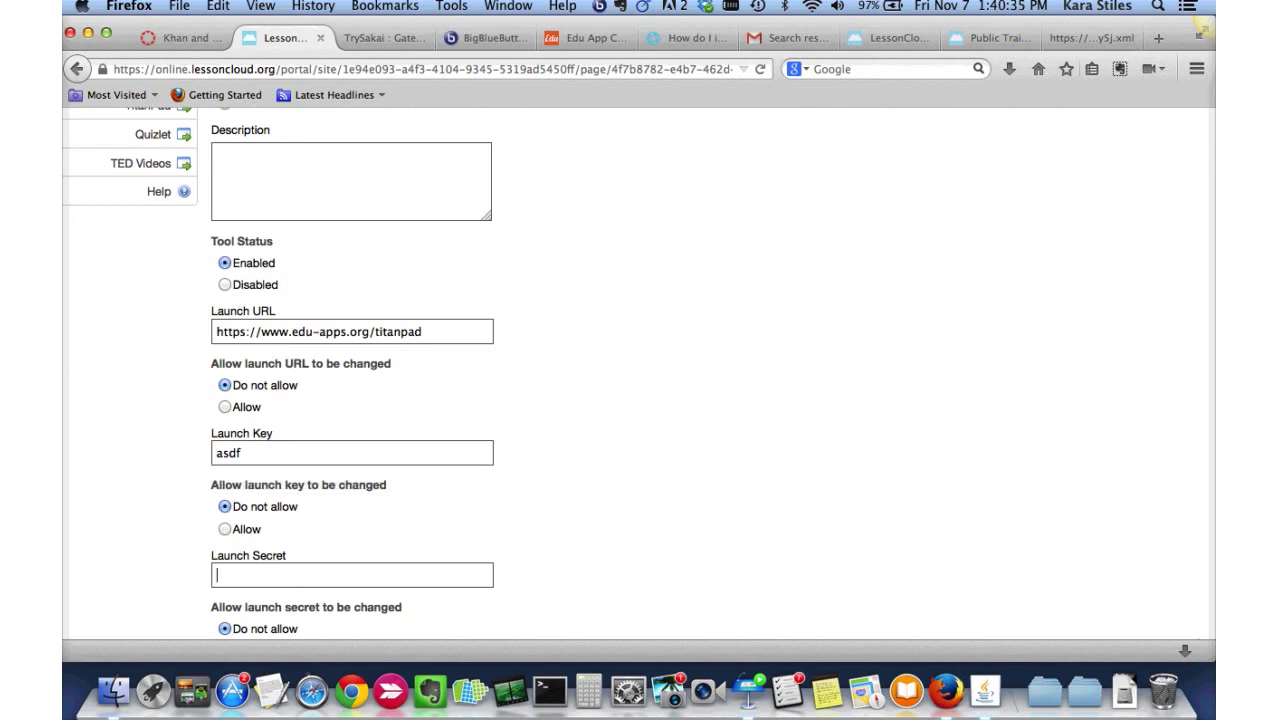
key(Escape)
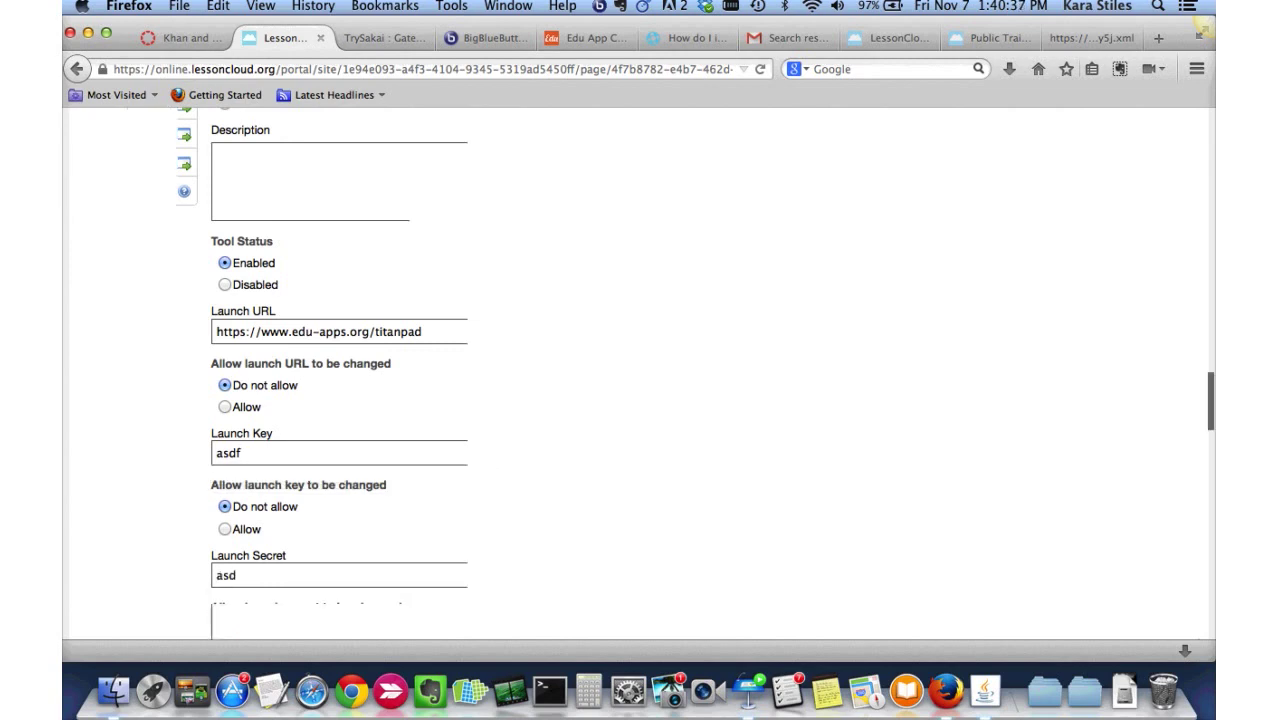
Enable Send User Names and Lessons API access, leaving email addresses unsent
scroll(640, 380, down, 10)
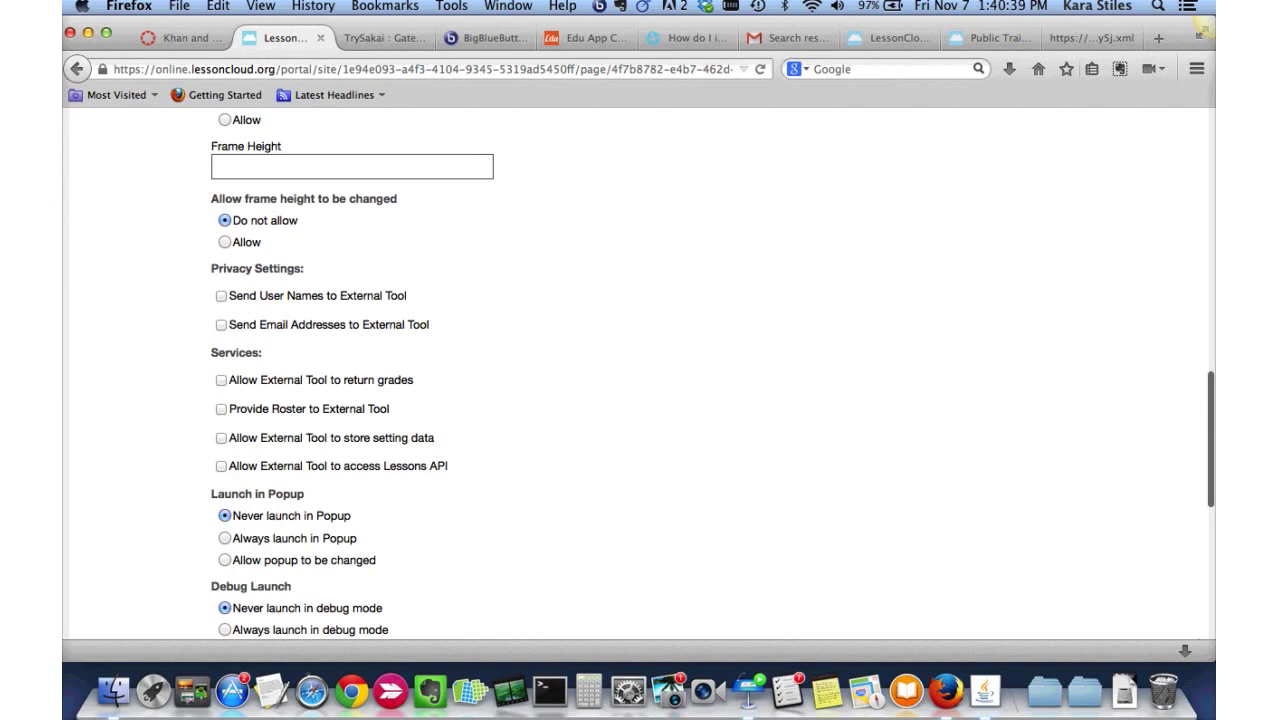
click(221, 295)
click(221, 324)
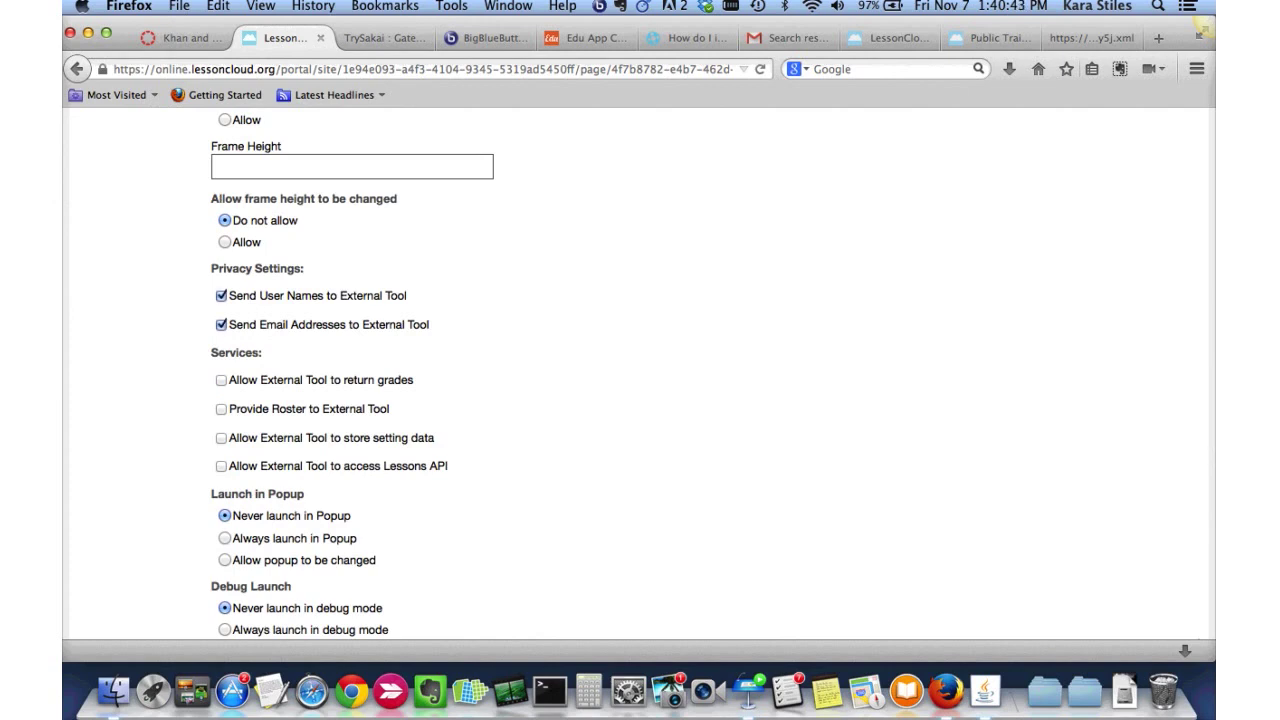
click(221, 466)
click(221, 325)
scroll(640, 380, down, 3)
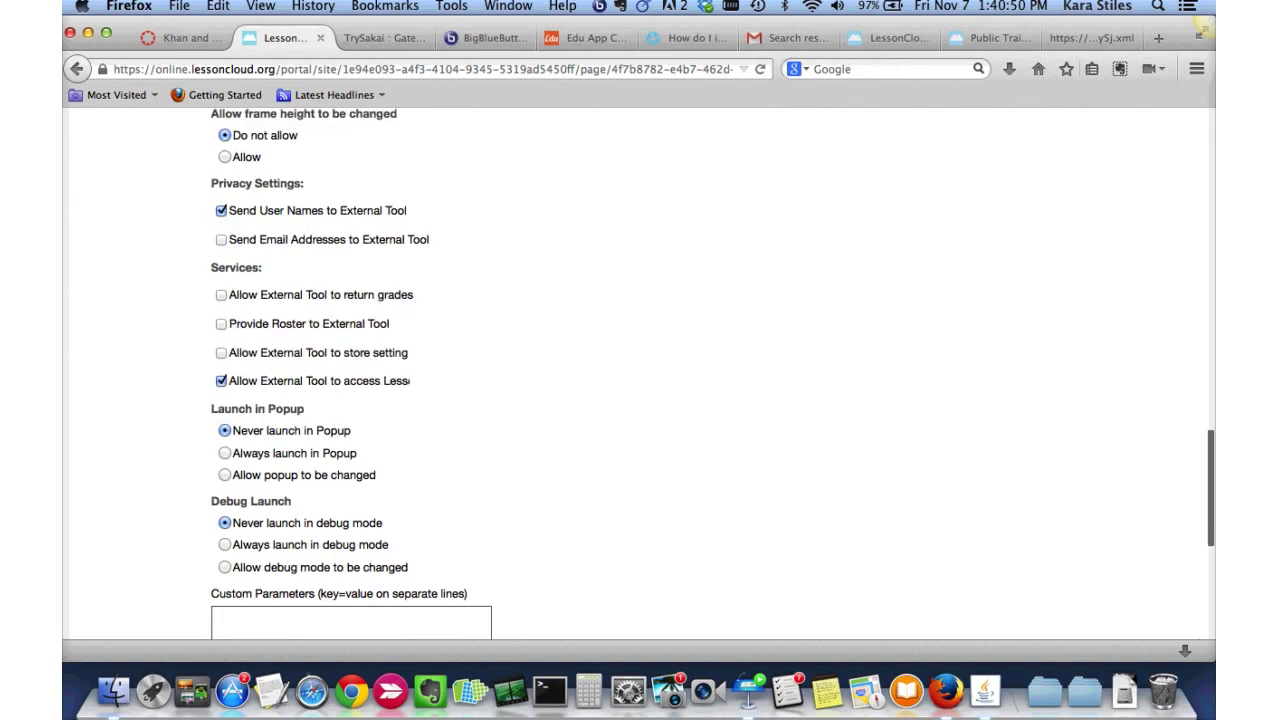
scroll(640, 380, down, 5)
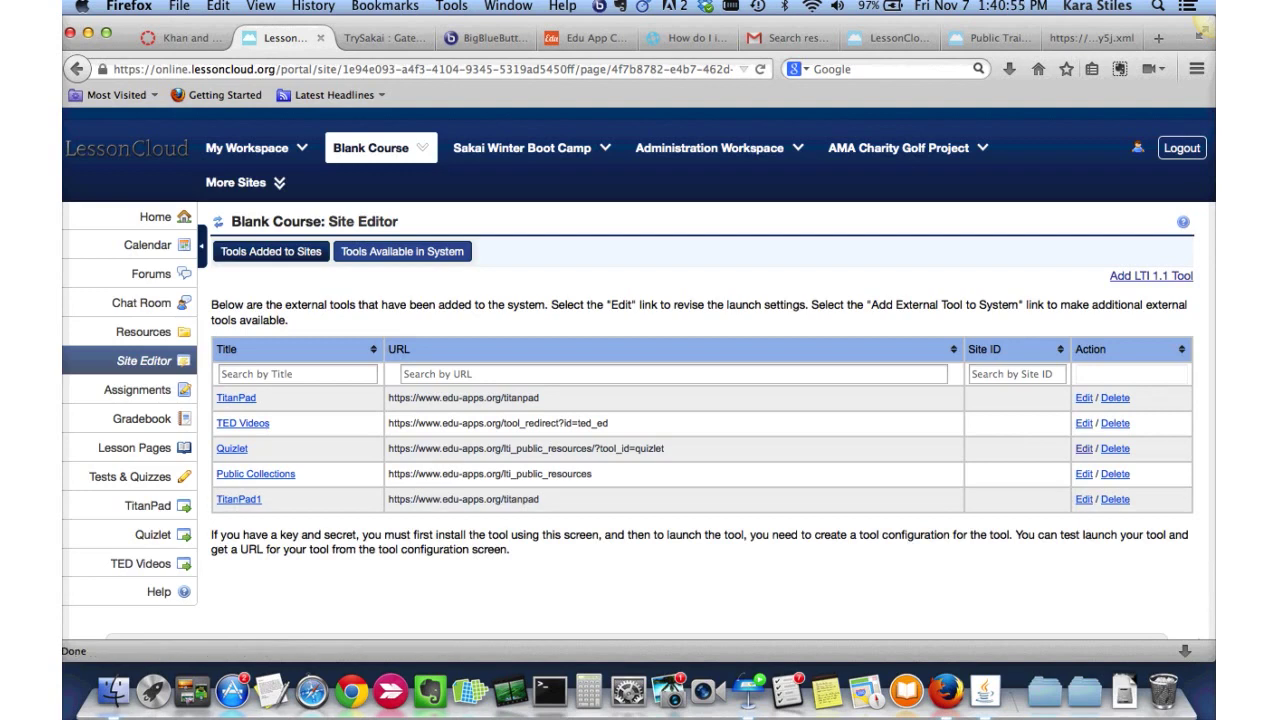
Tick TitanPad1 in the Blank Course's Edit Tools list and confirm through Continue to Finish
click(218, 221)
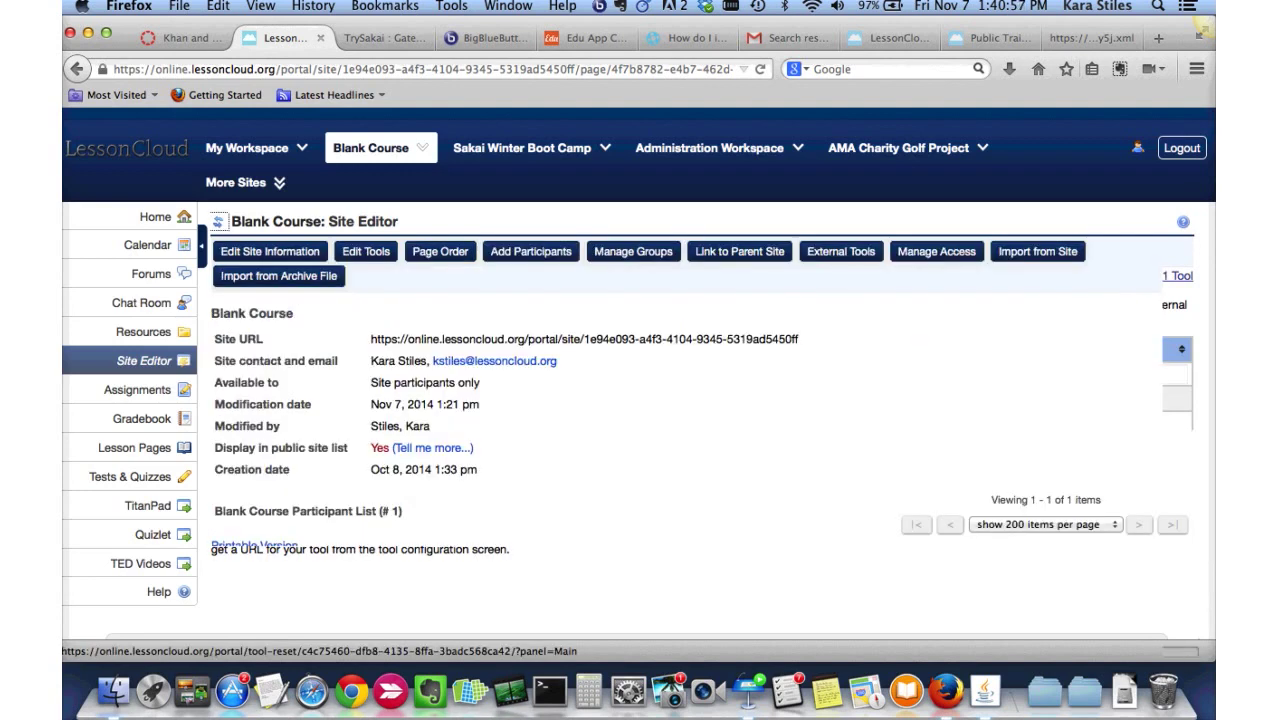
click(366, 251)
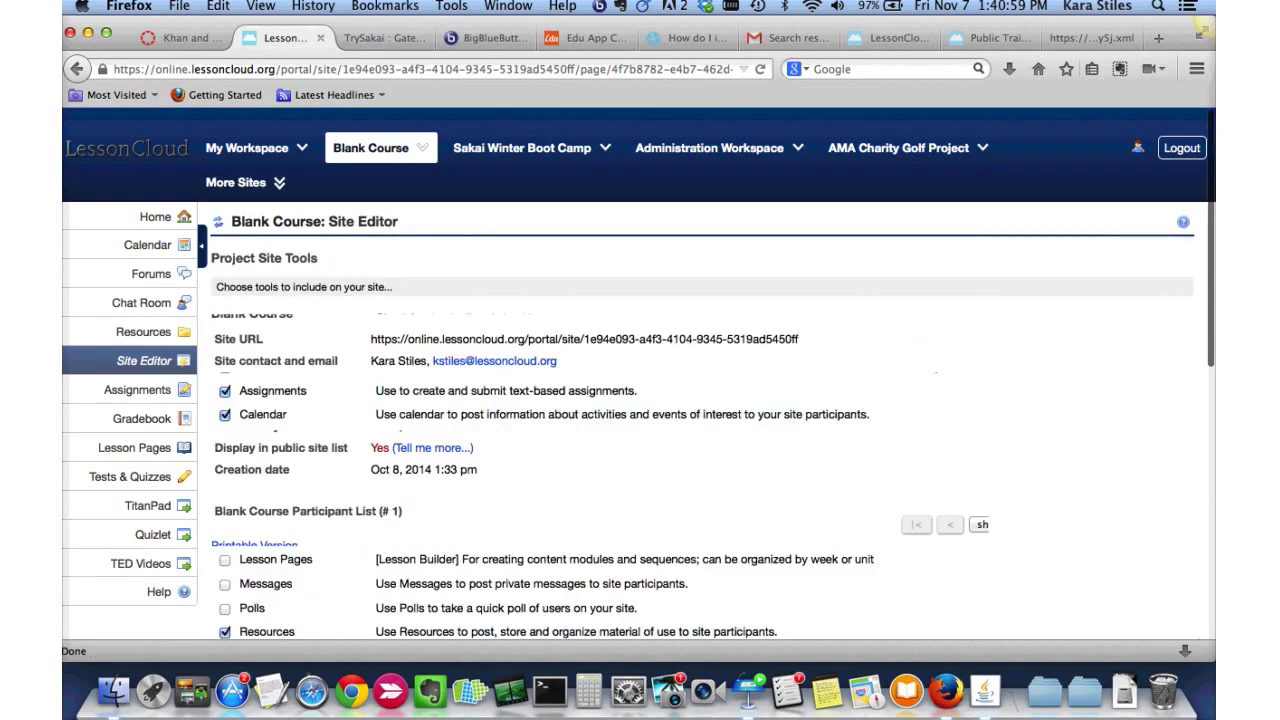
click(225, 412)
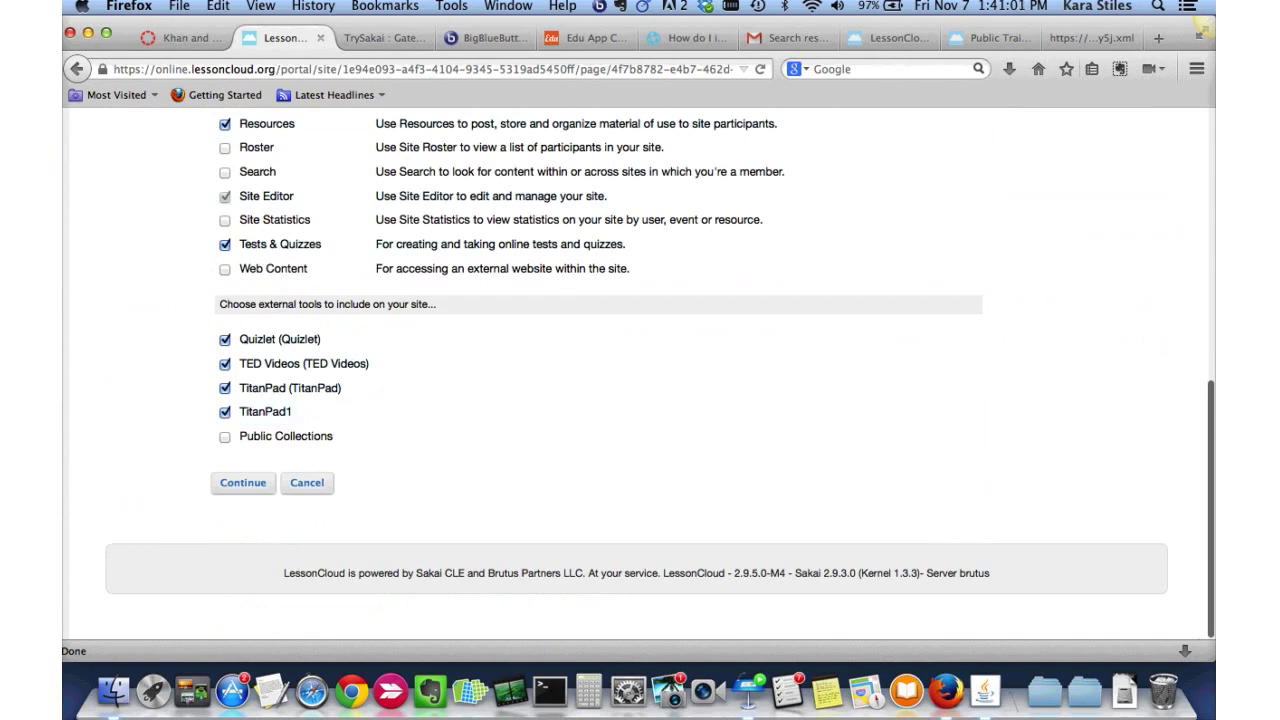
click(243, 482)
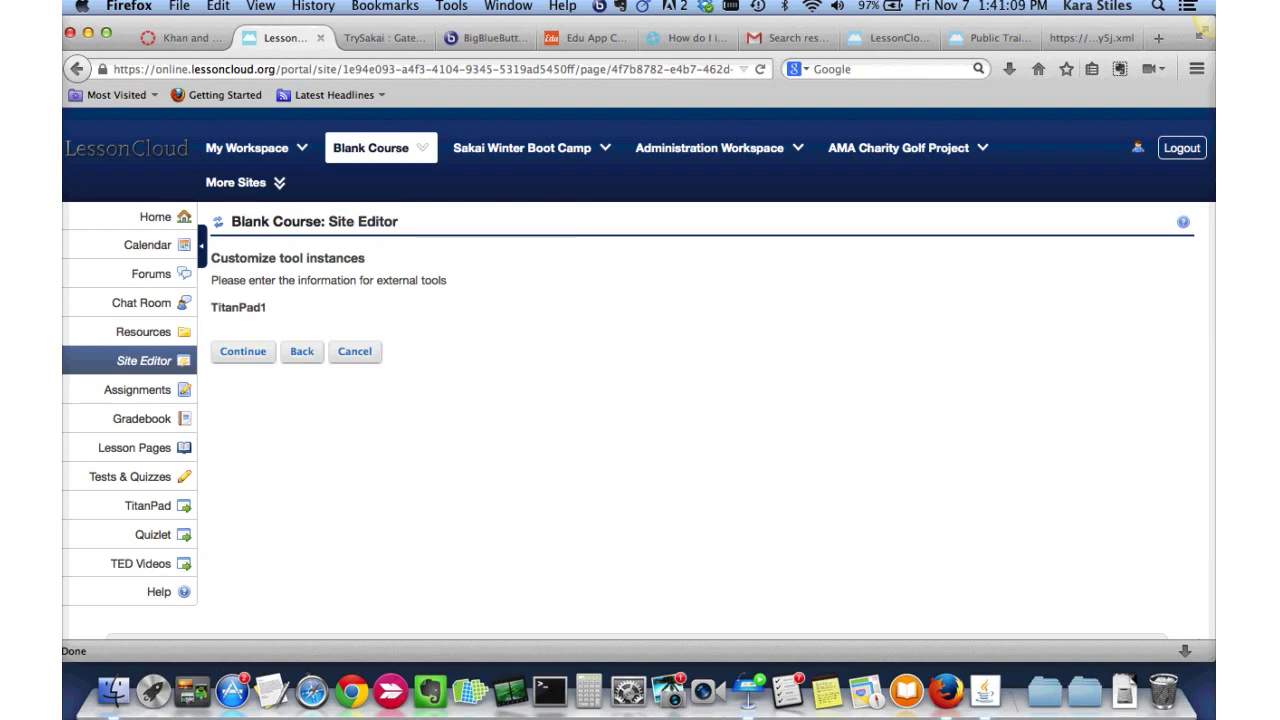
click(243, 351)
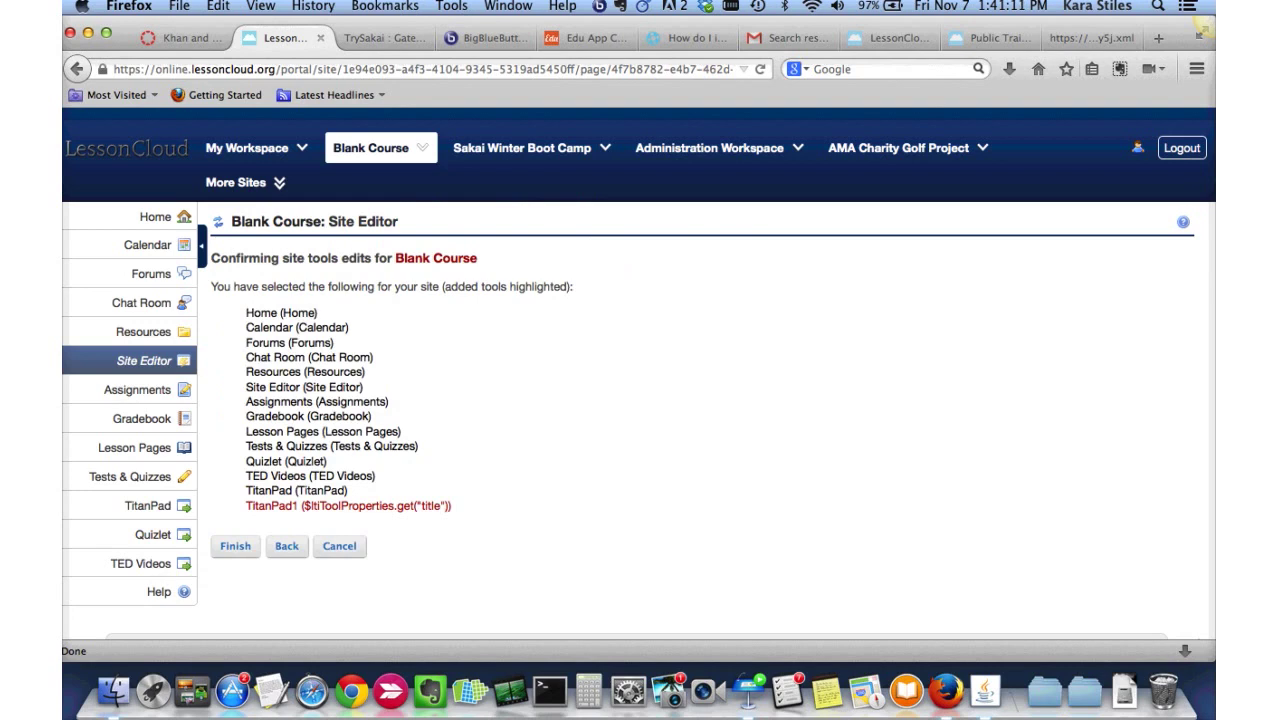
click(235, 546)
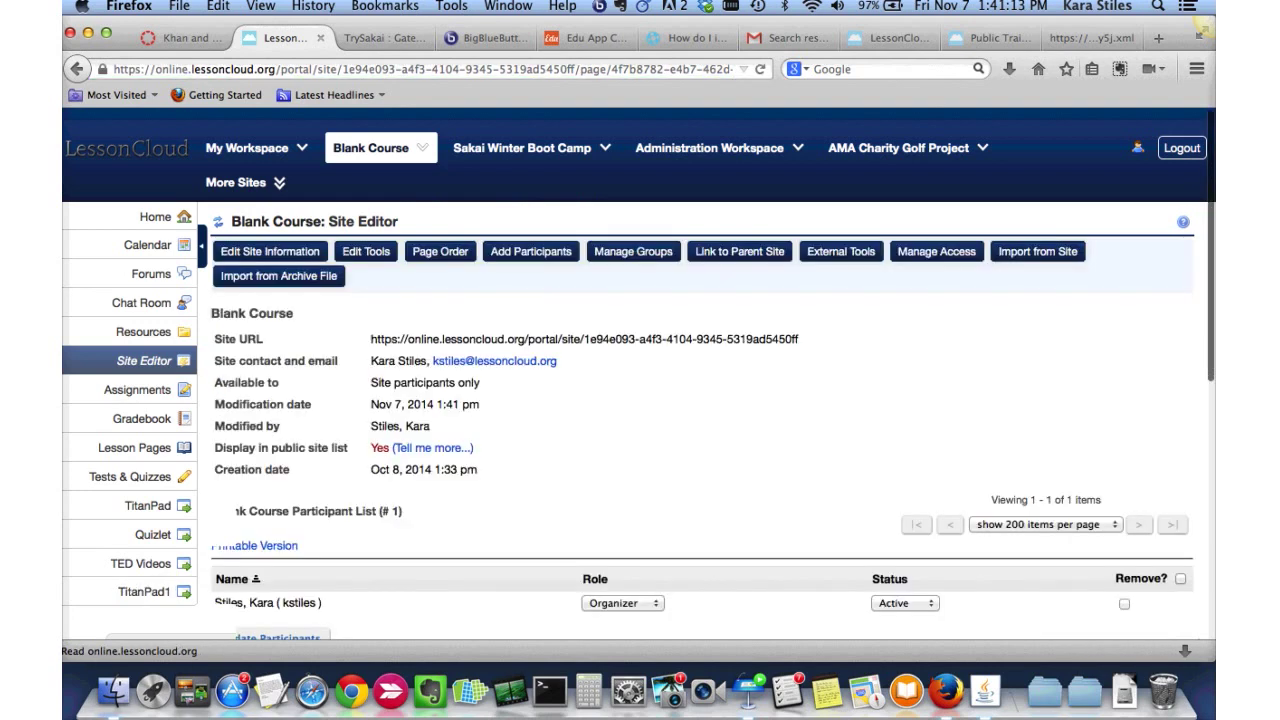
scroll(640, 400, down, 4)
Launch TitanPad1 from the course menu, then switch back to the BigBlueButton session
click(144, 410)
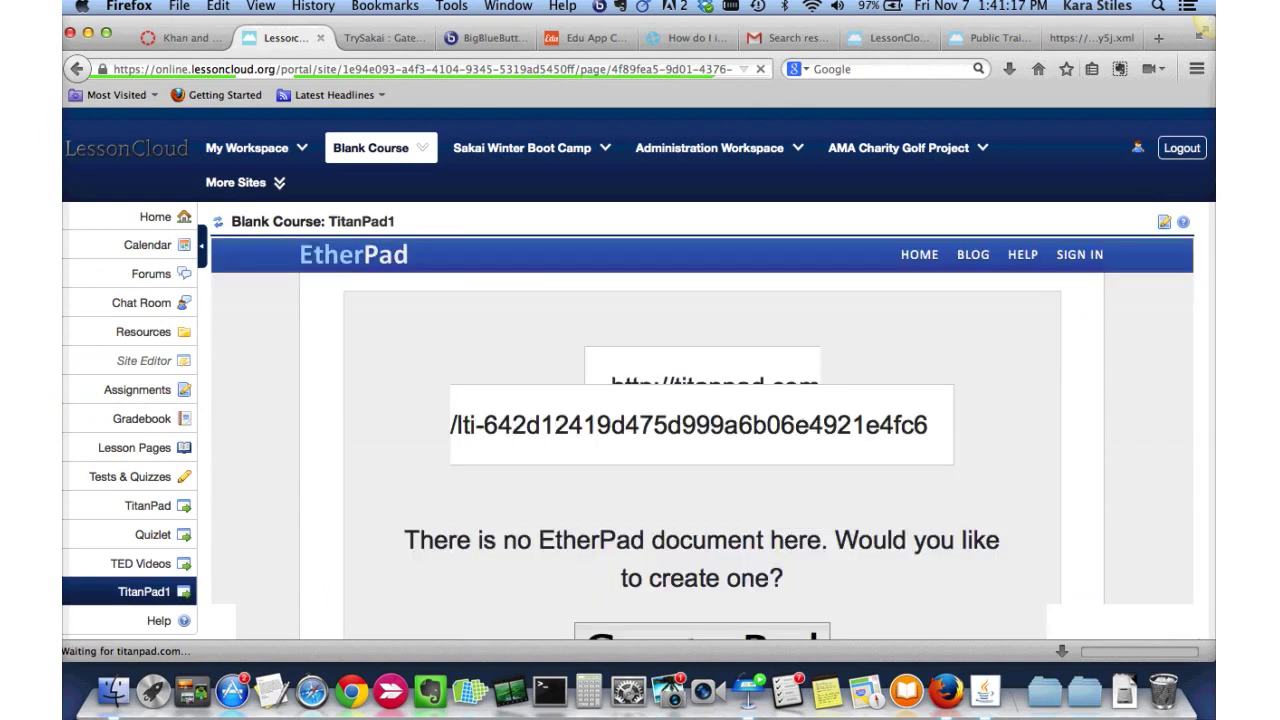
scroll(640, 400, down, 5)
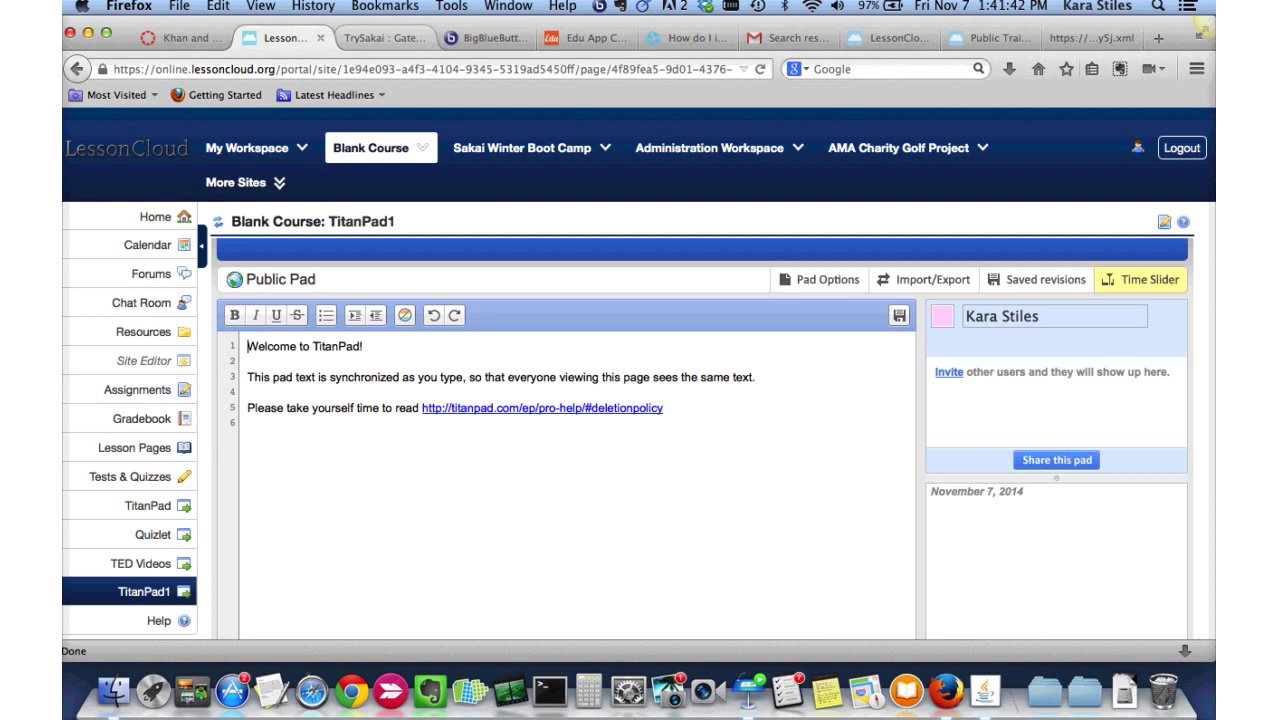
key(ctrl+Tab)
key(ctrl+Tab)
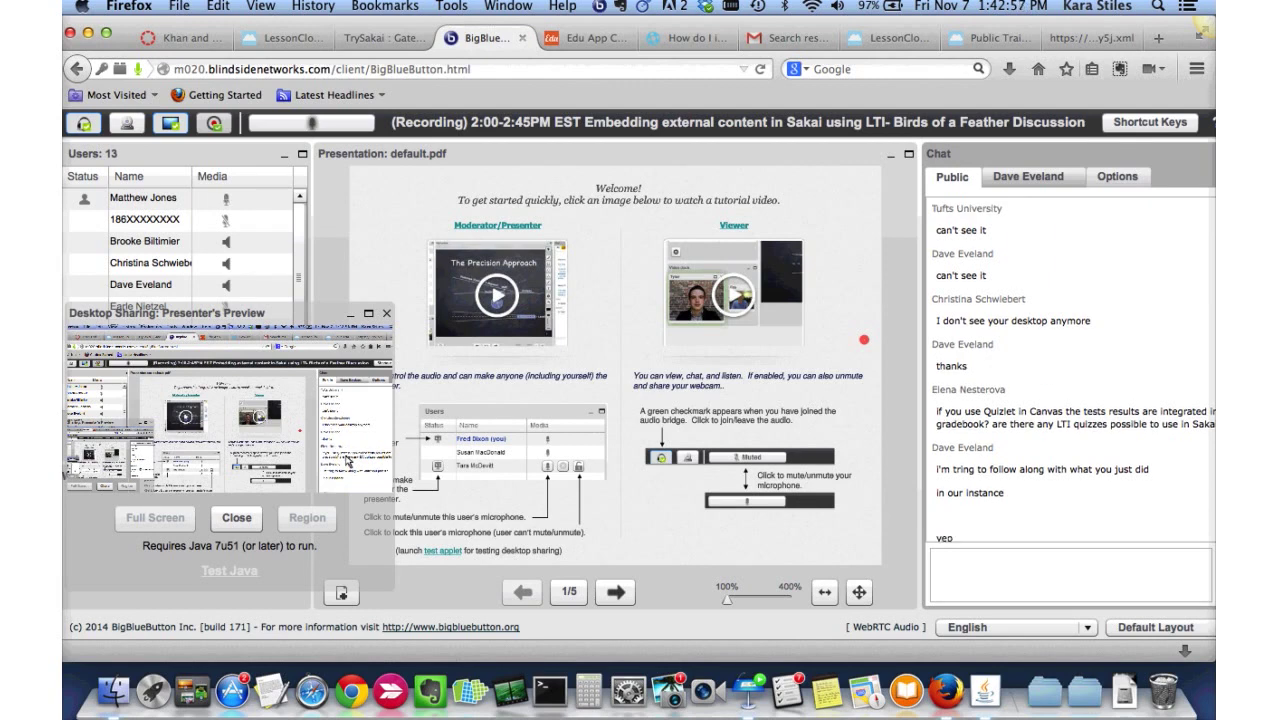
mouse_move(850, 450)
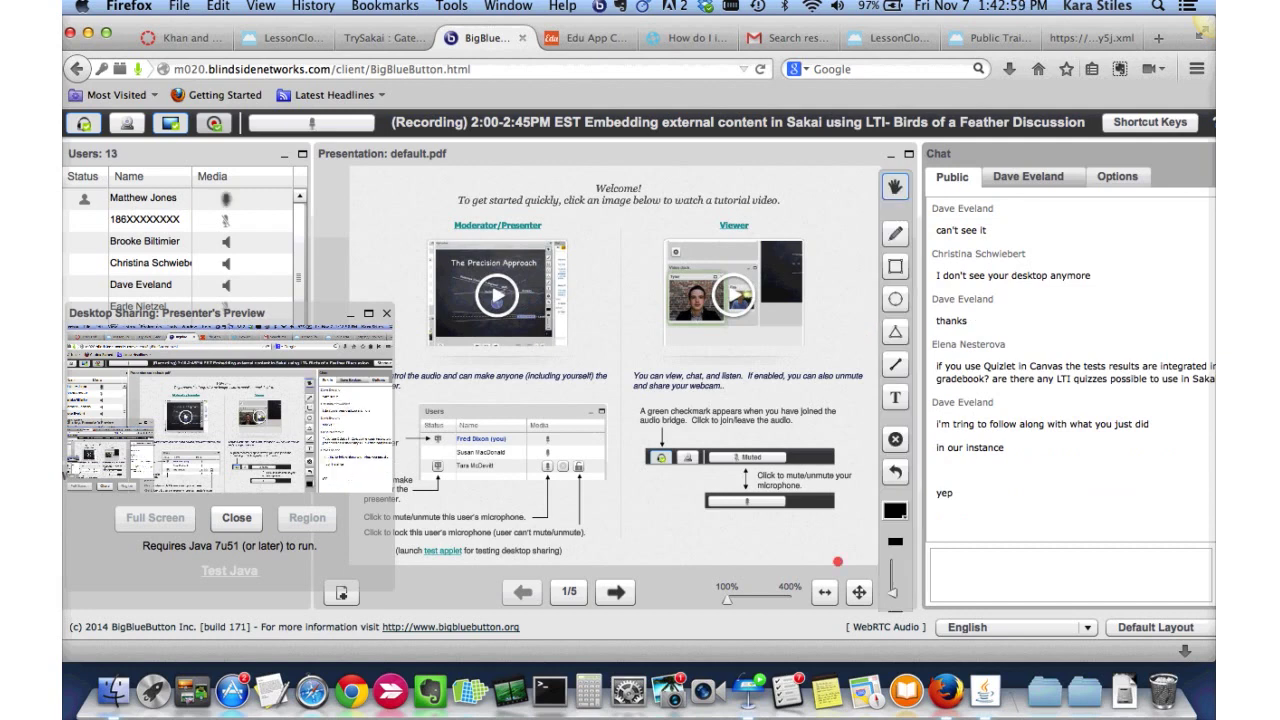